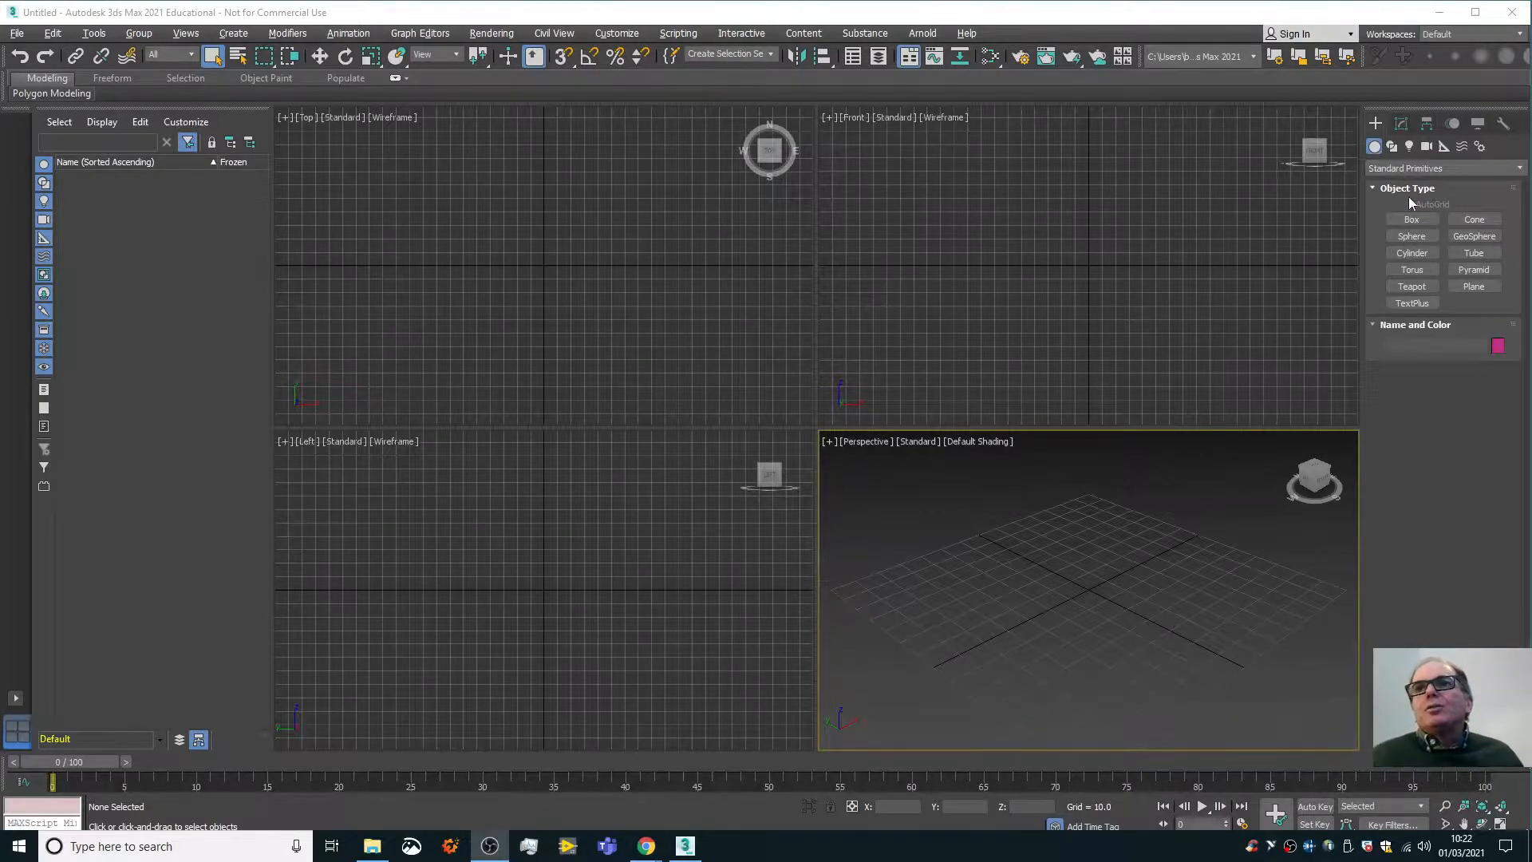
Create a cylinder centred on the origin in the Front viewport, with radius 60, height 10 and 8 cap segments.
{"action": "left_click", "coordinate": [1407, 253]}
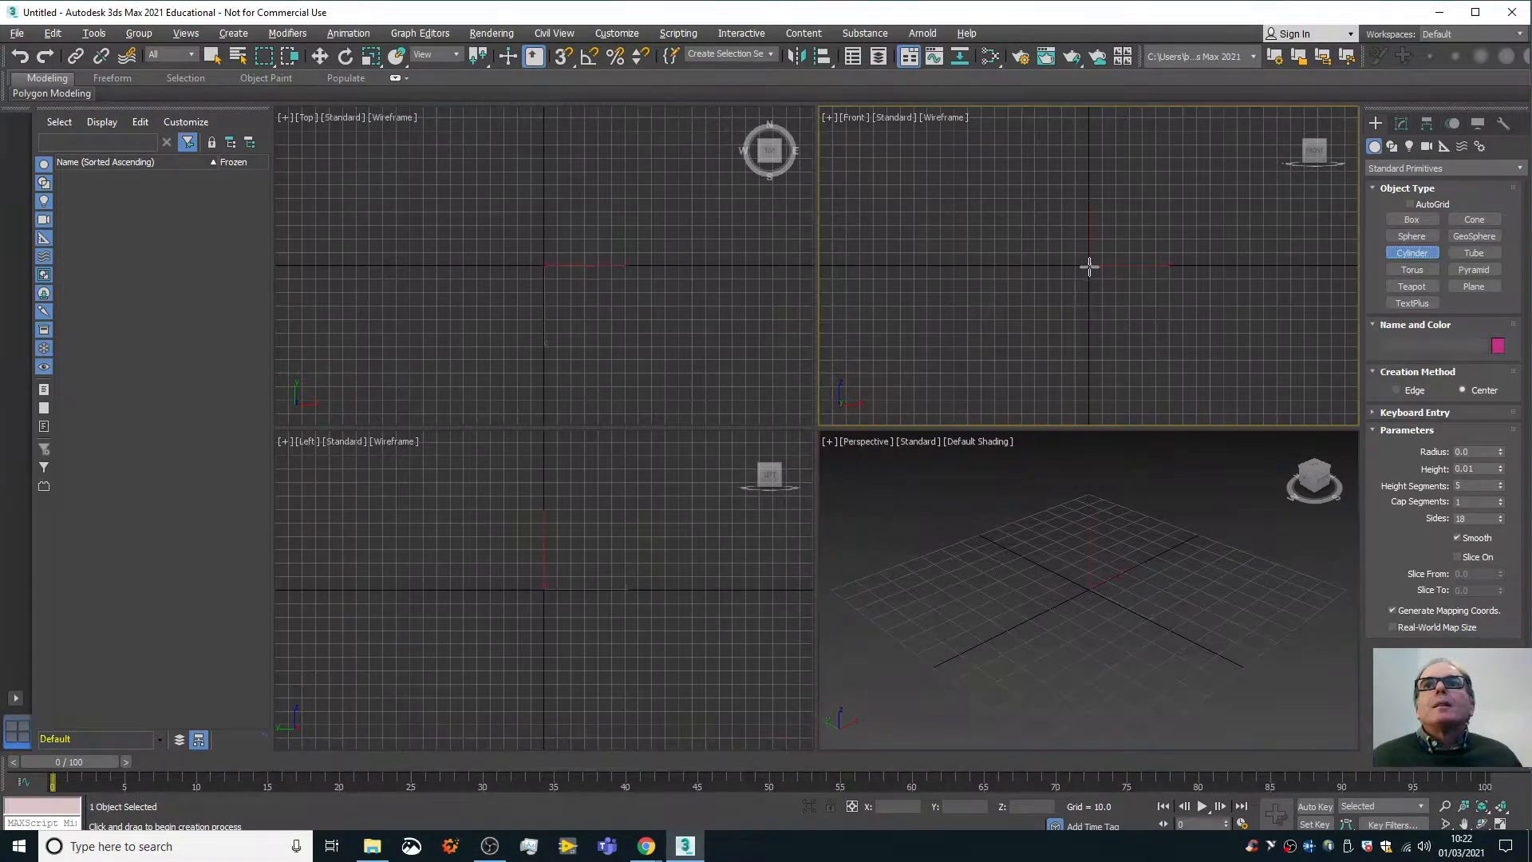
{"action": "left_click_drag", "start_coordinate": [1089, 264], "coordinate": [1154, 318]}
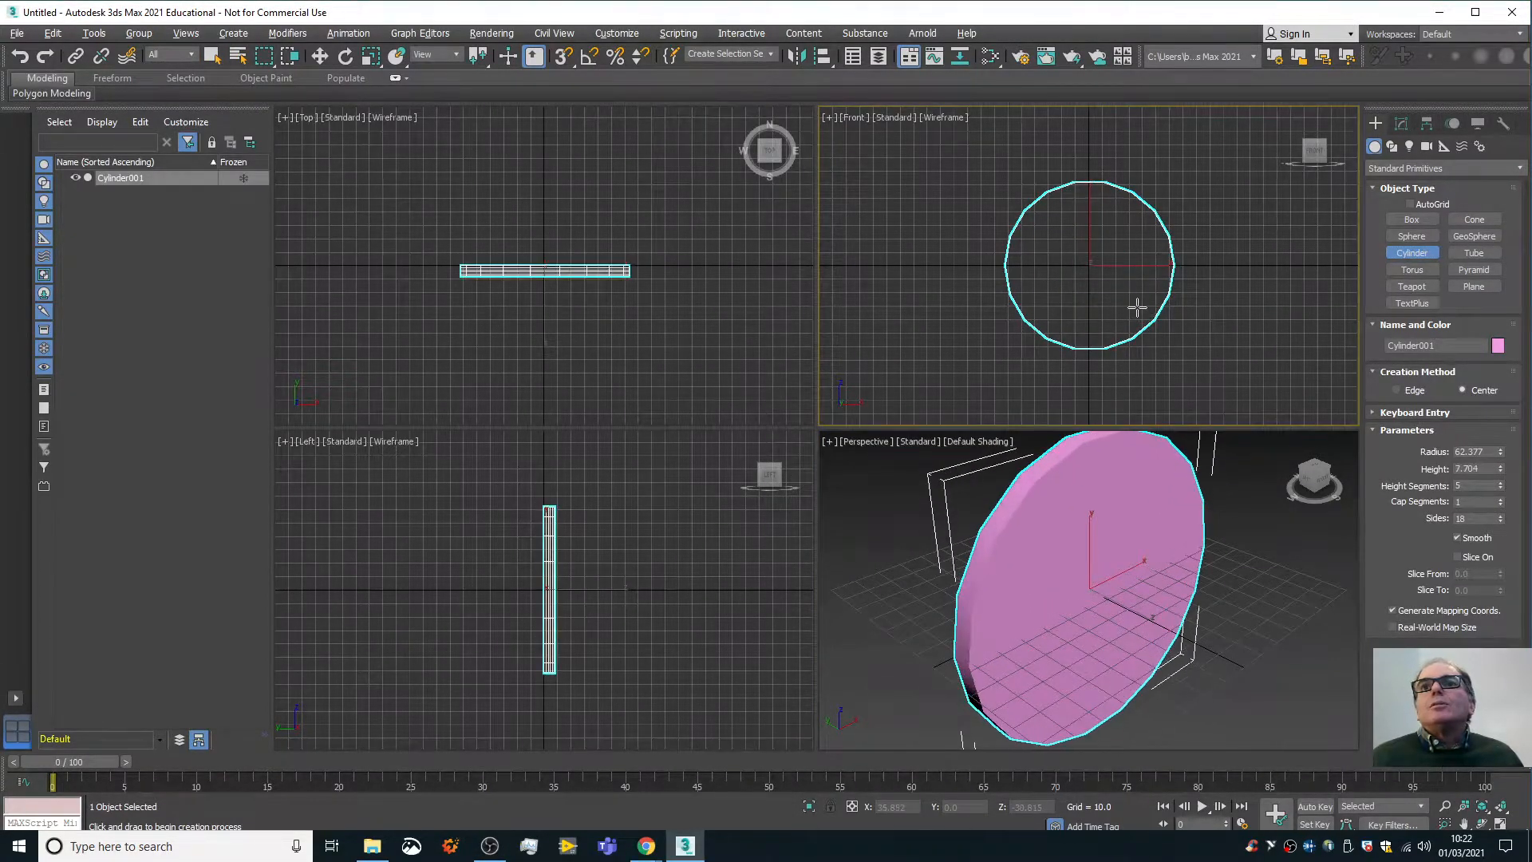
{"action": "double_click", "coordinate": [1468, 450]}
{"action": "type", "text": "60"}
{"action": "double_click", "coordinate": [1475, 469]}
{"action": "type", "text": "10"}
{"action": "double_click", "coordinate": [1472, 503]}
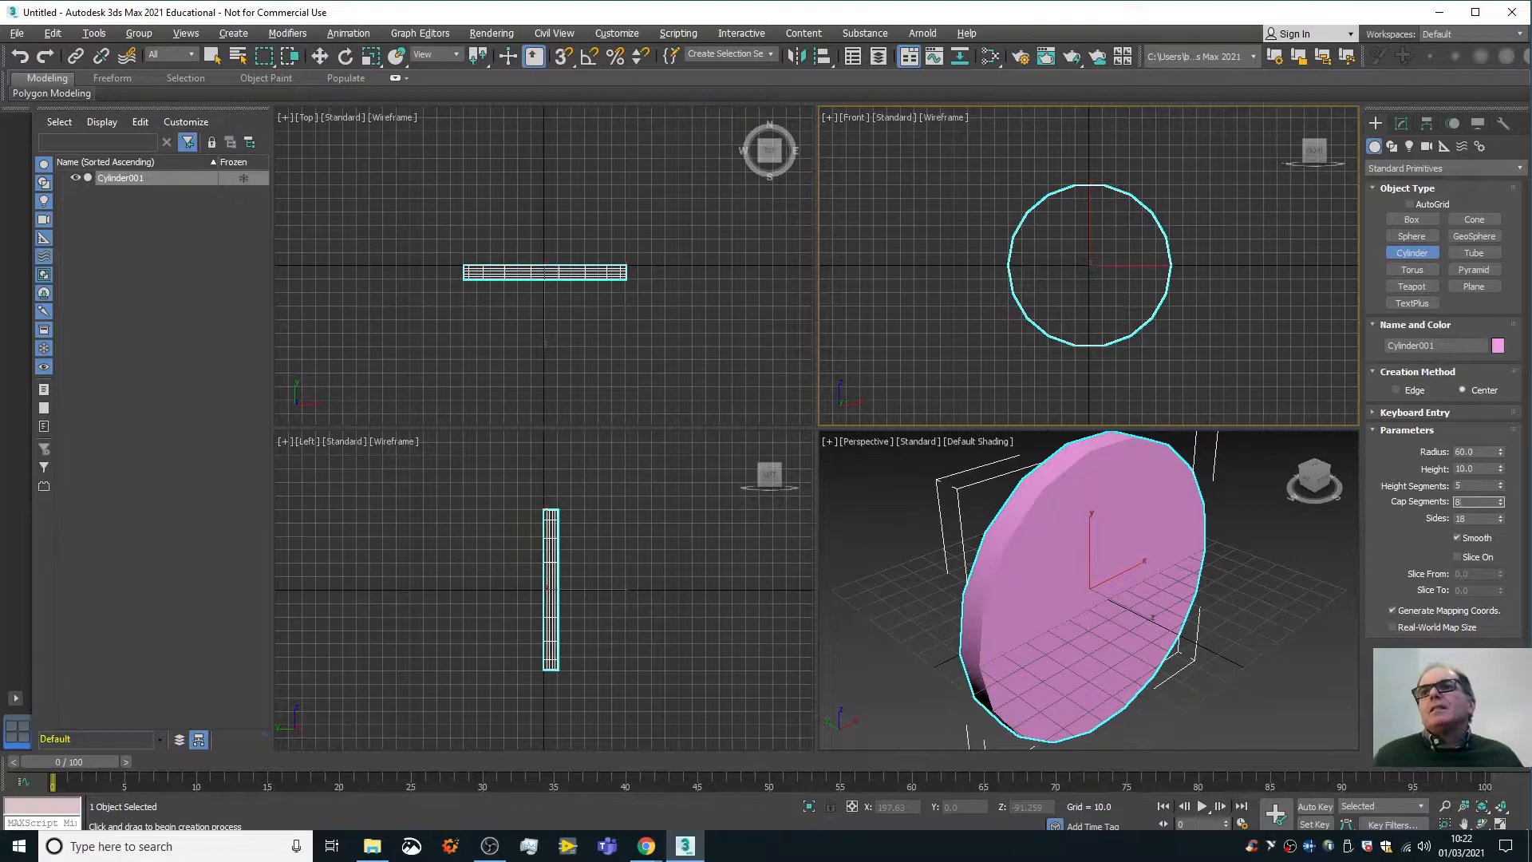
{"action": "key", "text": "Return"}
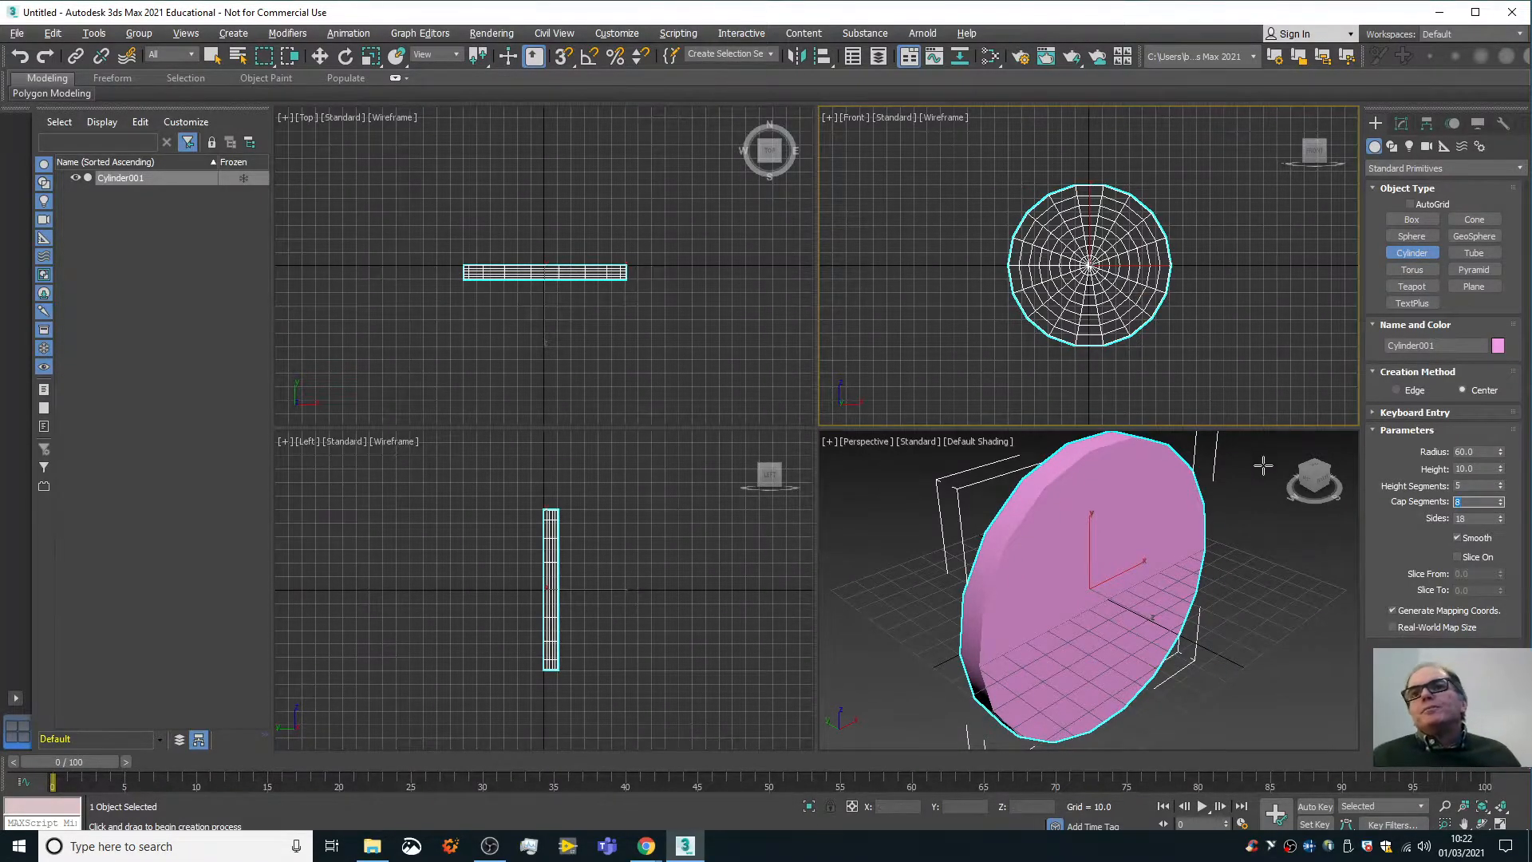
{"action": "left_click", "coordinate": [1074, 487]}
{"action": "right_click", "coordinate": [1075, 487]}
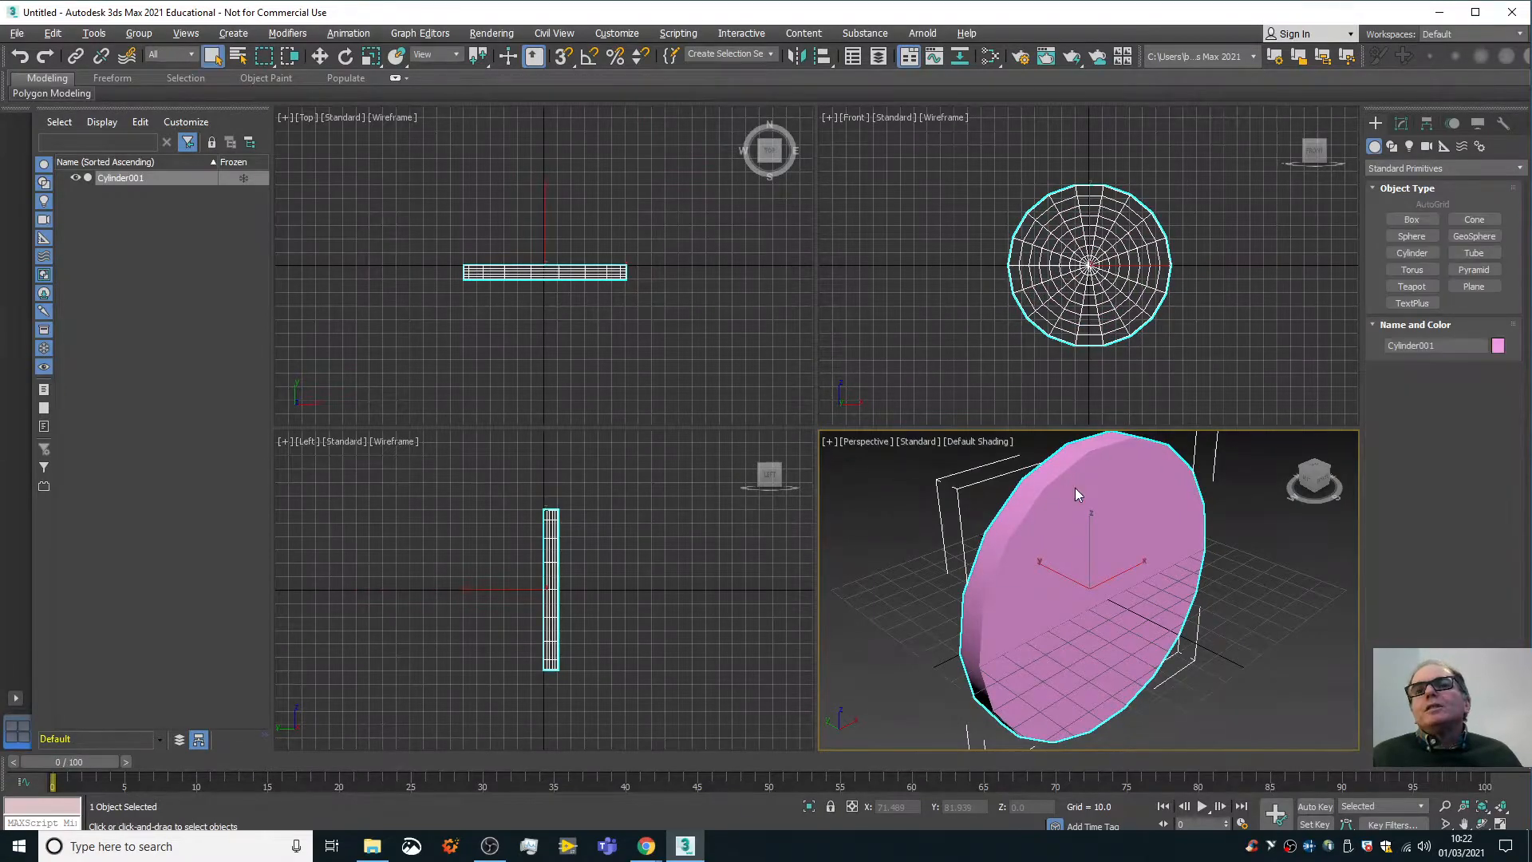
Convert the cylinder to an Editable Poly.
{"action": "right_click", "coordinate": [1101, 474]}
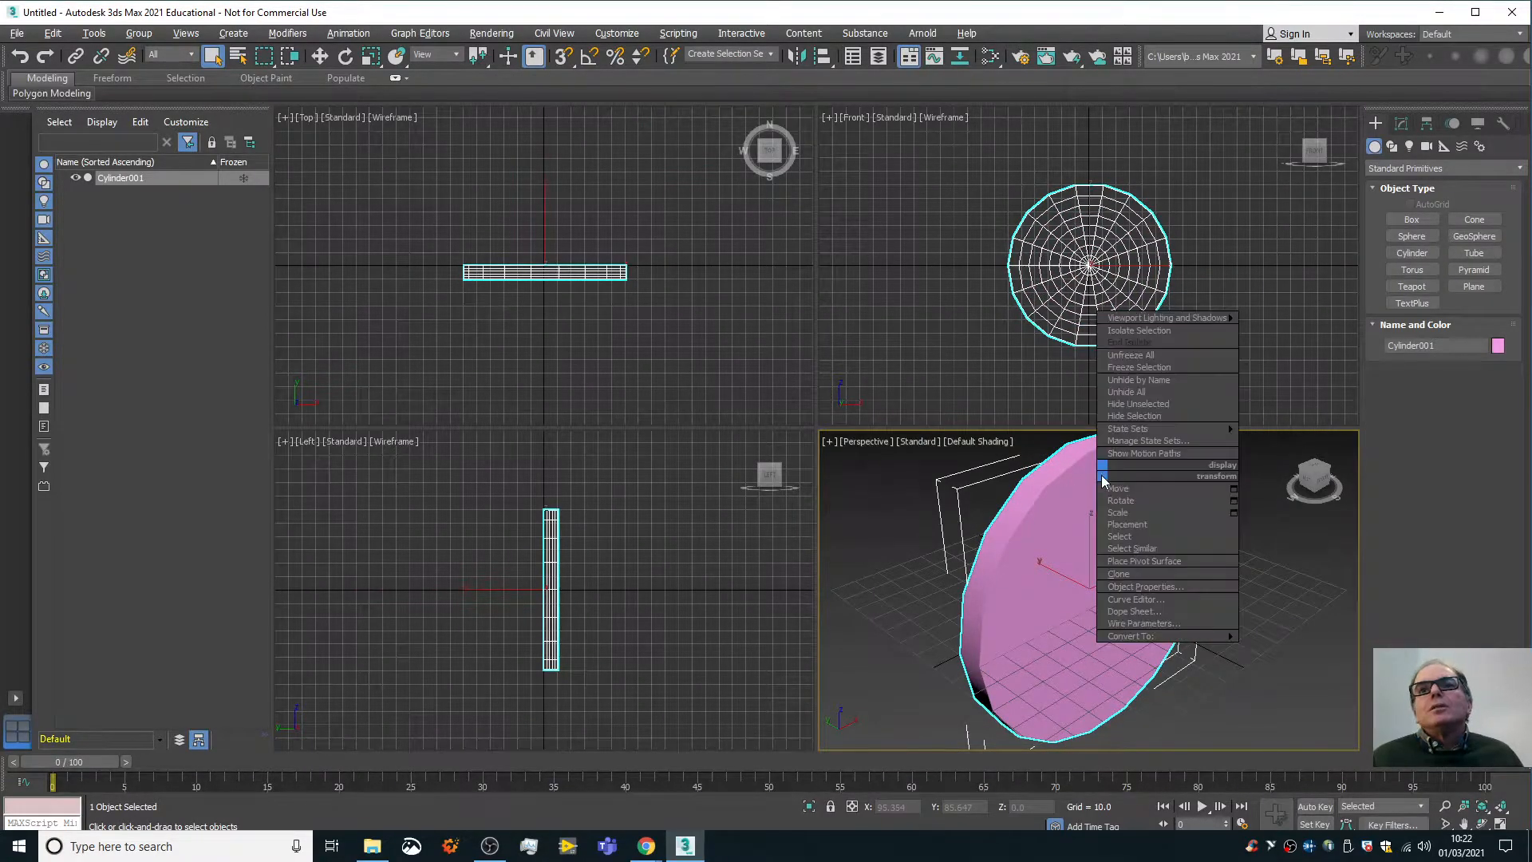
{"action": "mouse_move", "coordinate": [1135, 636]}
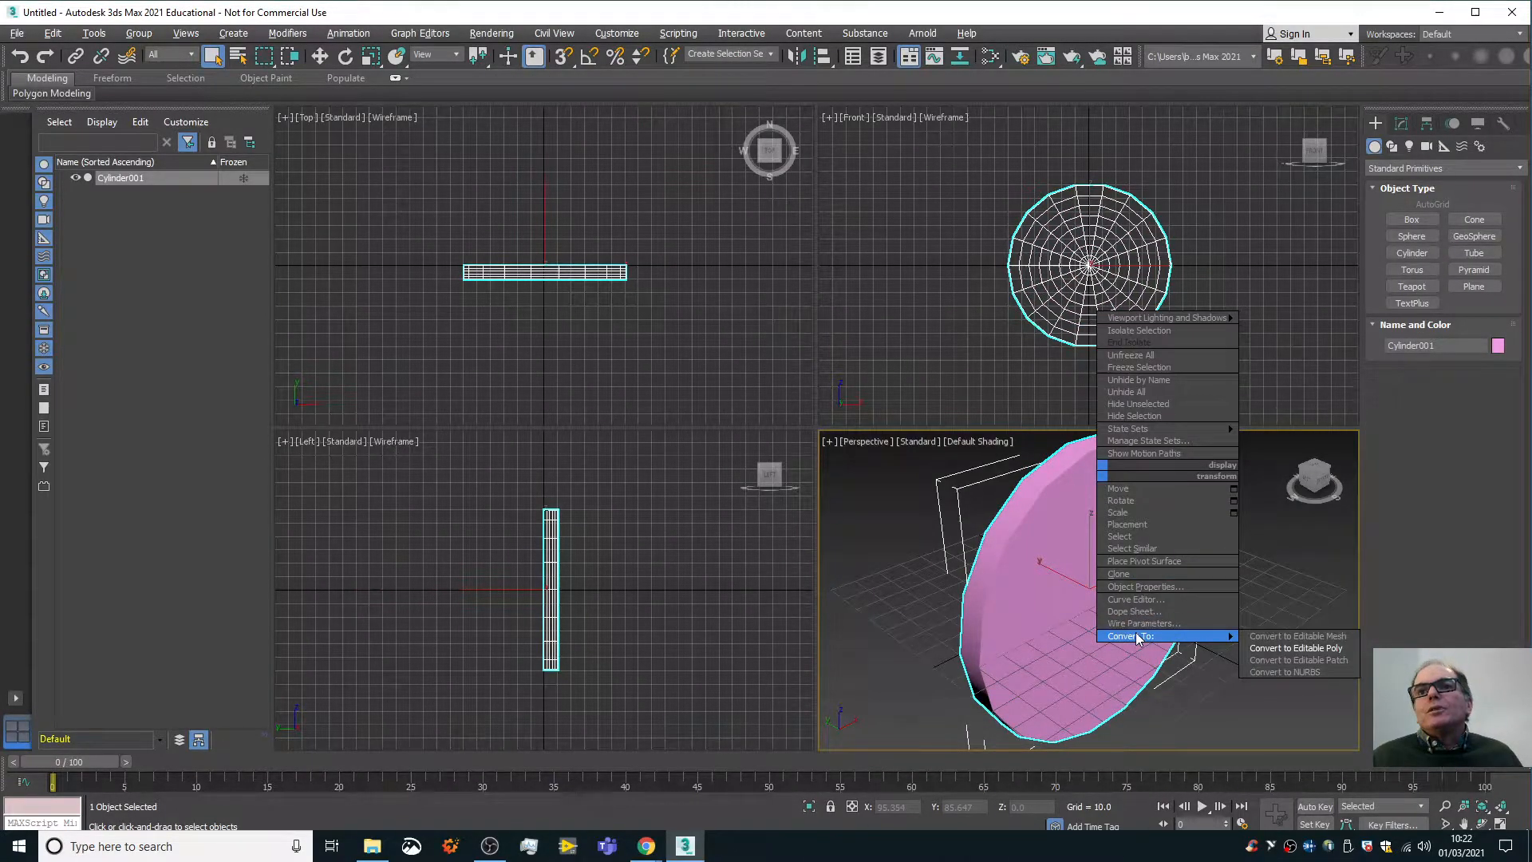
{"action": "left_click", "coordinate": [1298, 648]}
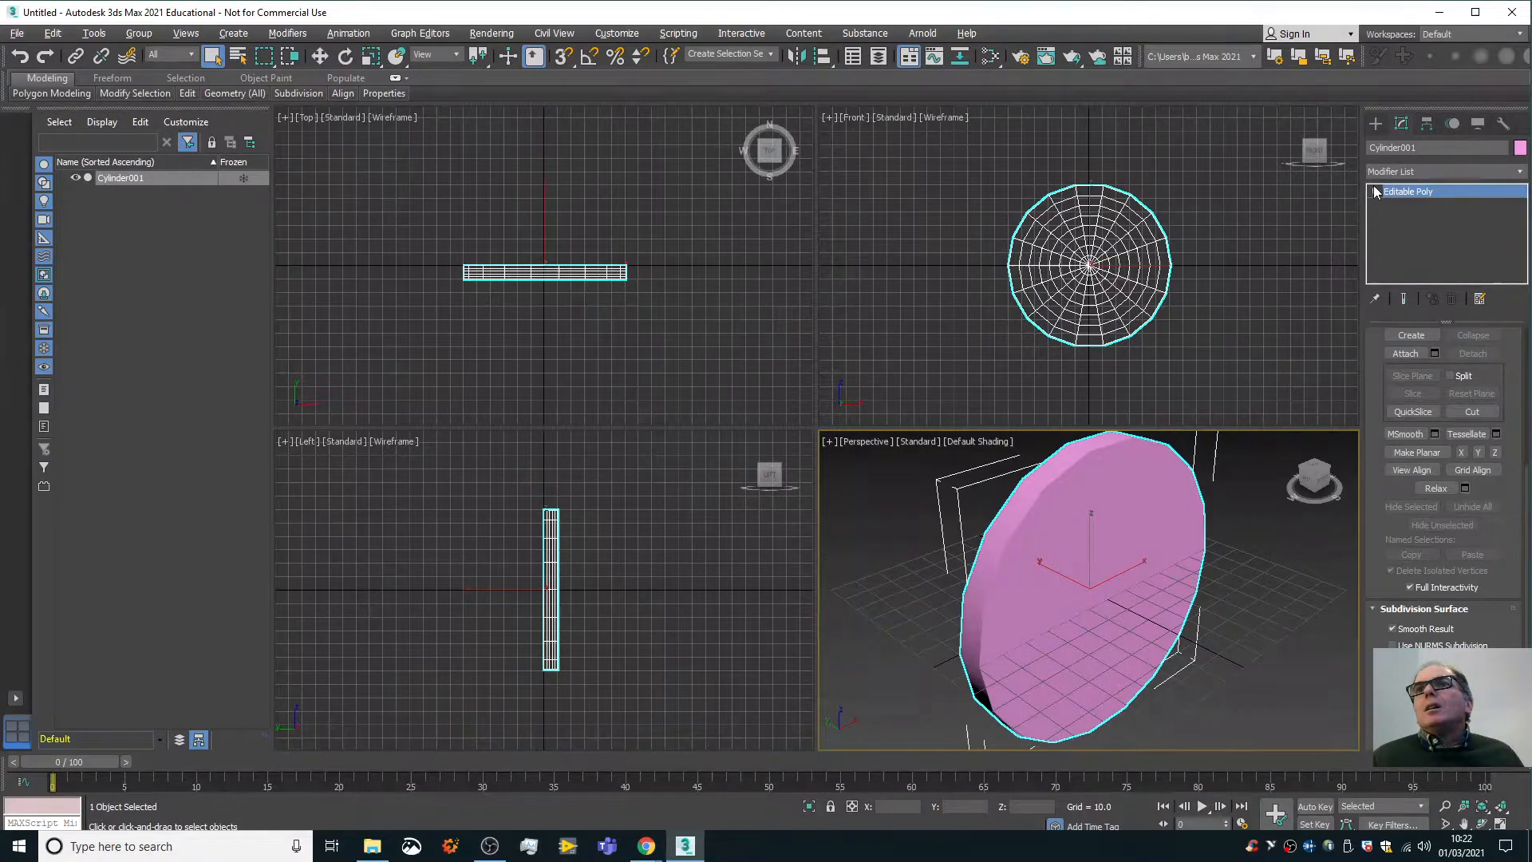
Detach the outermost polygon at the top of the cylinder's front face as a separate object named Polygone1.
{"action": "scroll", "coordinate": [1436, 387], "scroll_direction": "up", "scroll_amount": 2}
{"action": "scroll", "coordinate": [1442, 383], "scroll_direction": "up", "scroll_amount": 3}
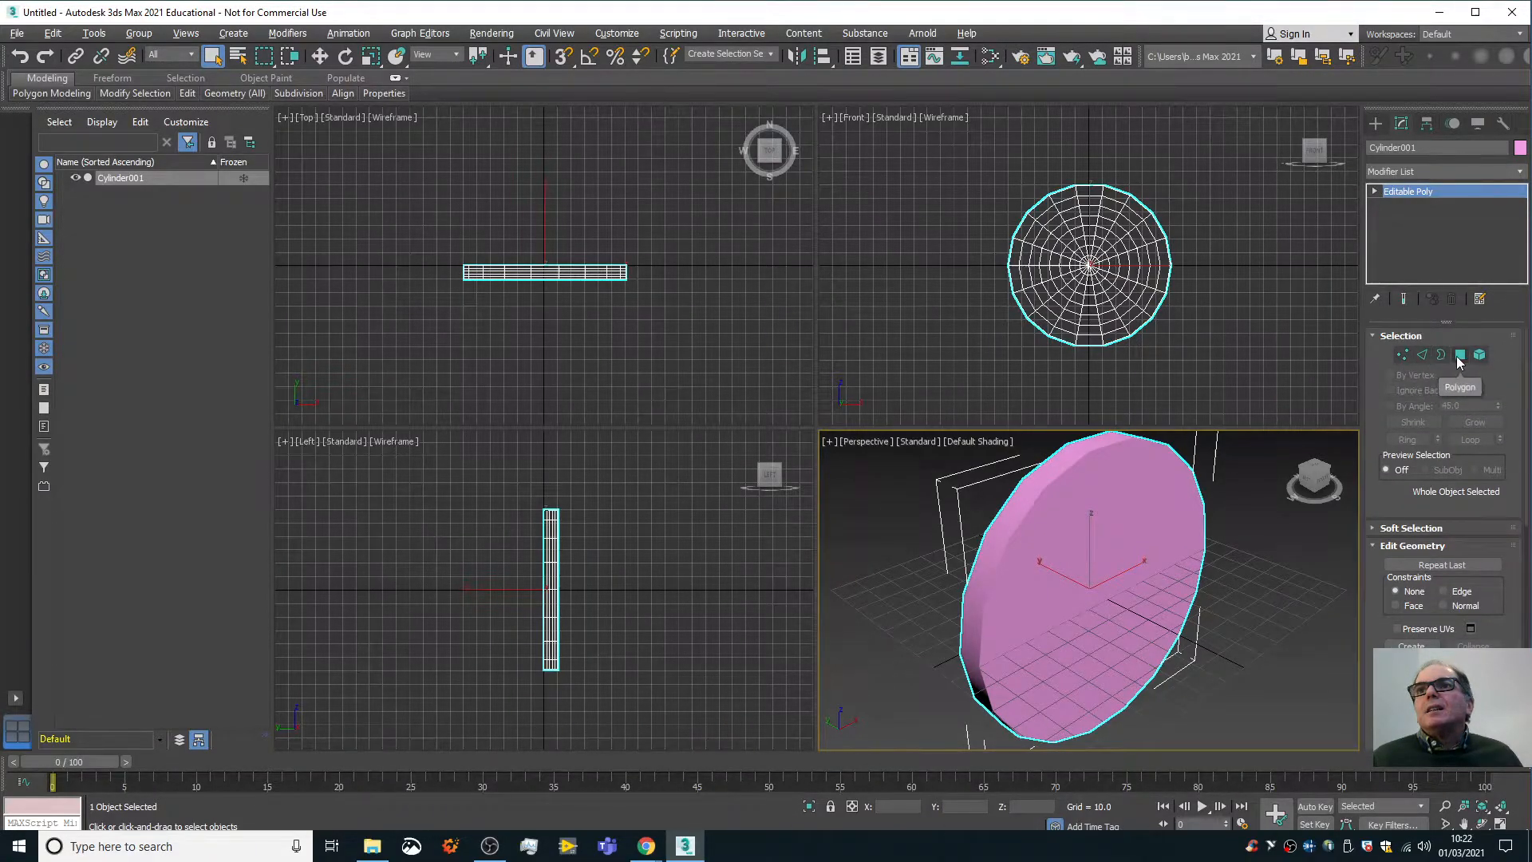
{"action": "left_click", "coordinate": [1459, 355]}
{"action": "left_click", "coordinate": [1110, 461]}
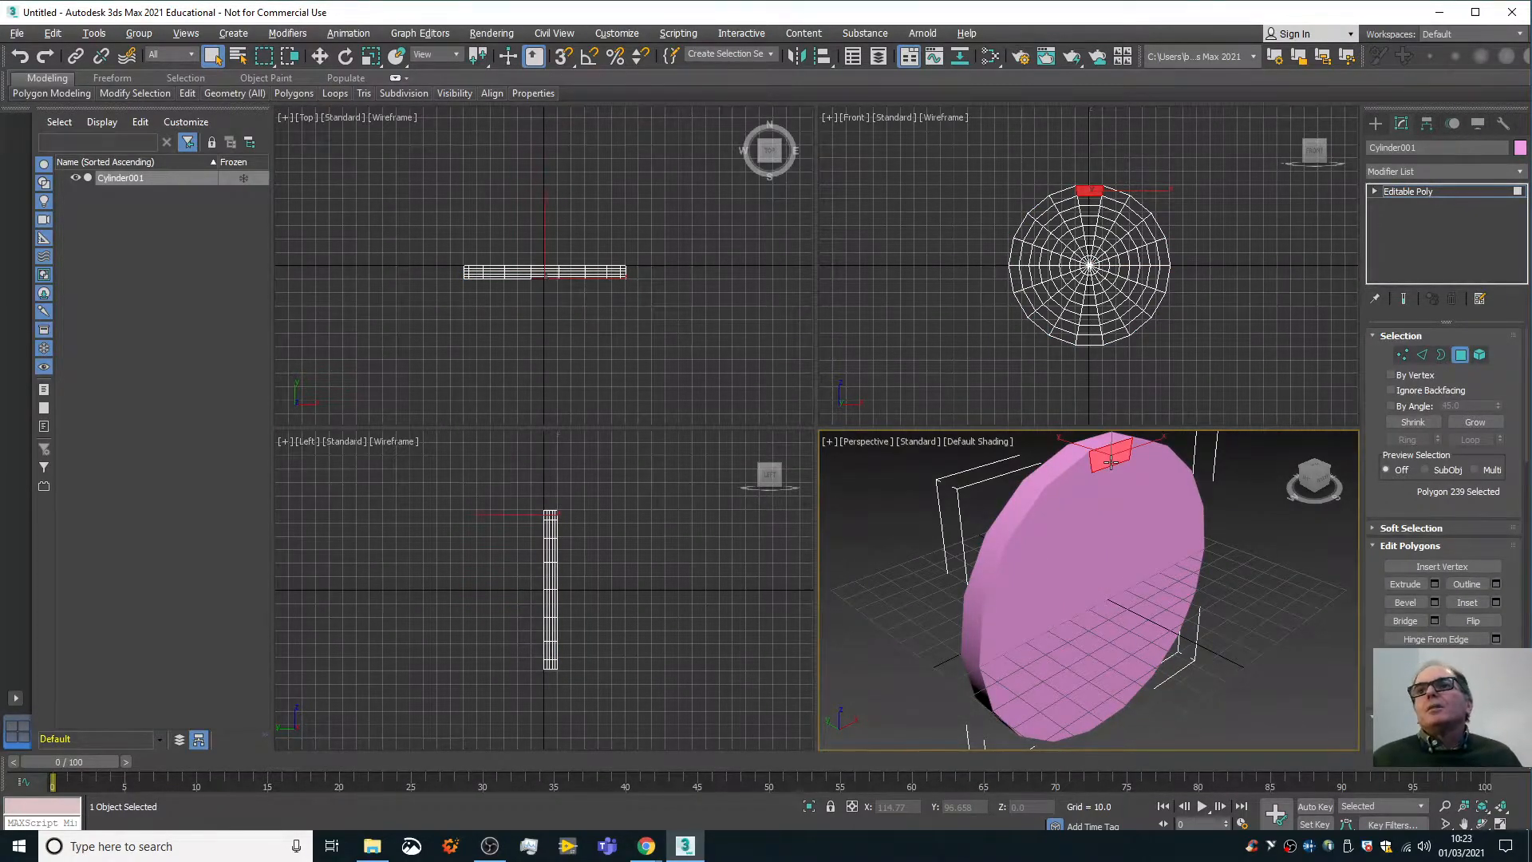
{"action": "scroll", "coordinate": [1491, 484], "scroll_direction": "down", "scroll_amount": 2}
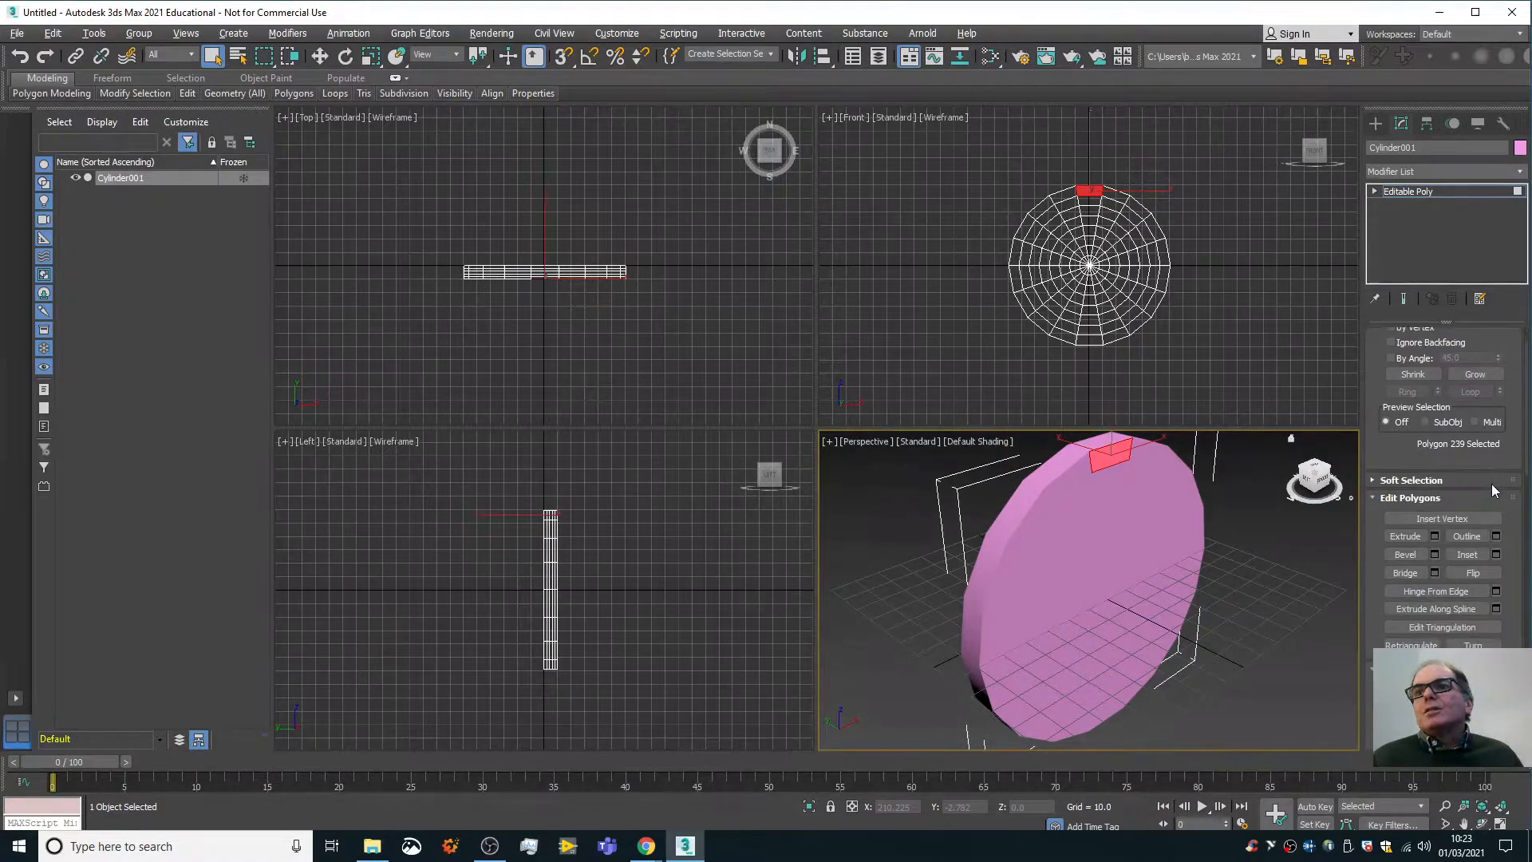
{"action": "scroll", "coordinate": [1491, 483], "scroll_direction": "down", "scroll_amount": 3}
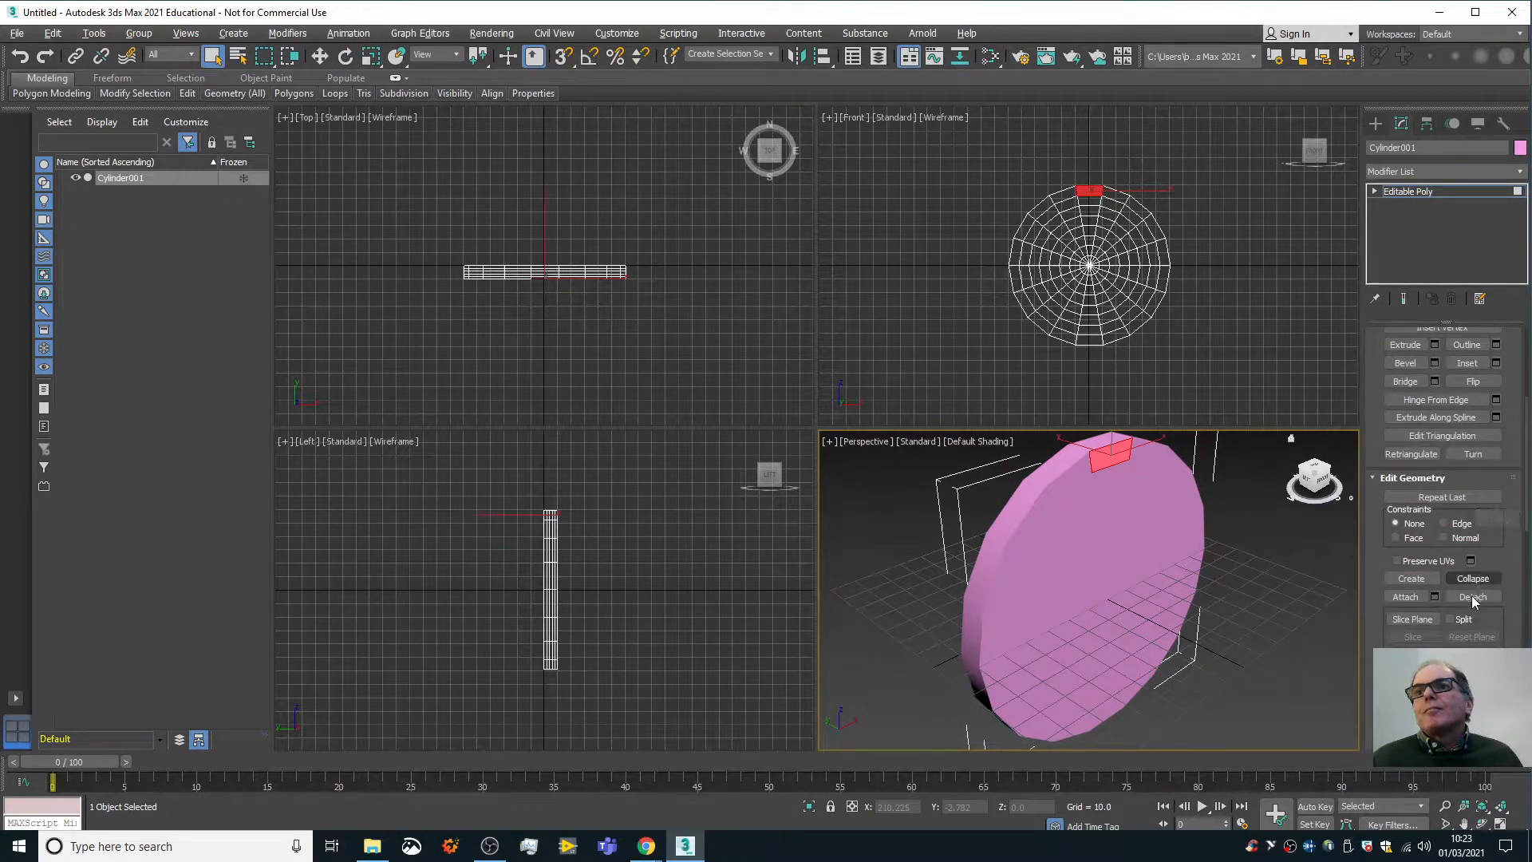
{"action": "left_click", "coordinate": [1472, 598]}
{"action": "left_click", "coordinate": [775, 405]}
{"action": "double_click", "coordinate": [774, 405]}
{"action": "type", "text": "Pl"}
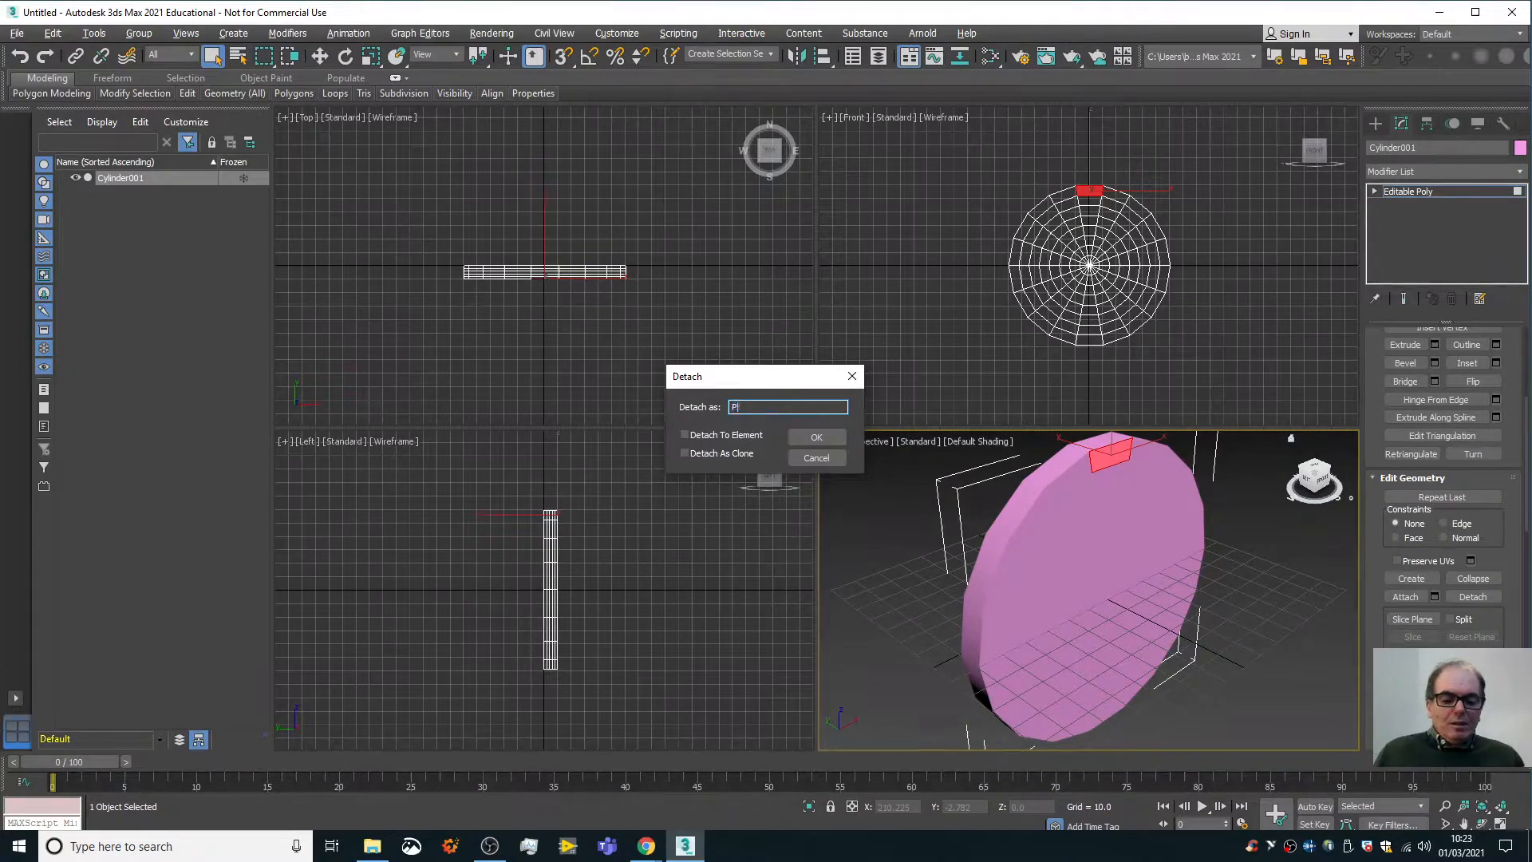
{"action": "type", "text": "lygone1"}
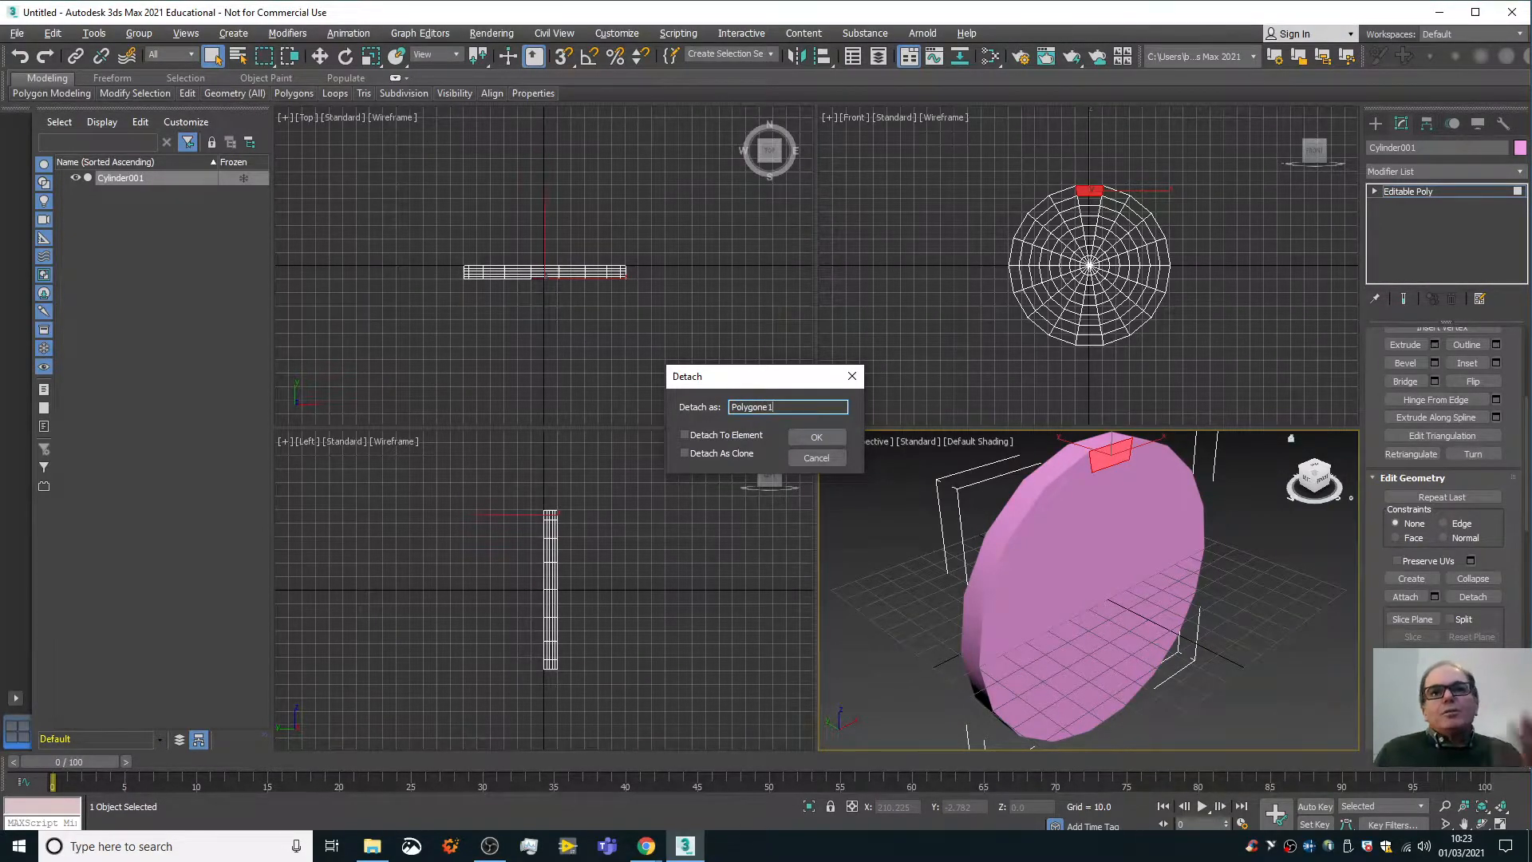
{"action": "key", "text": "Return"}
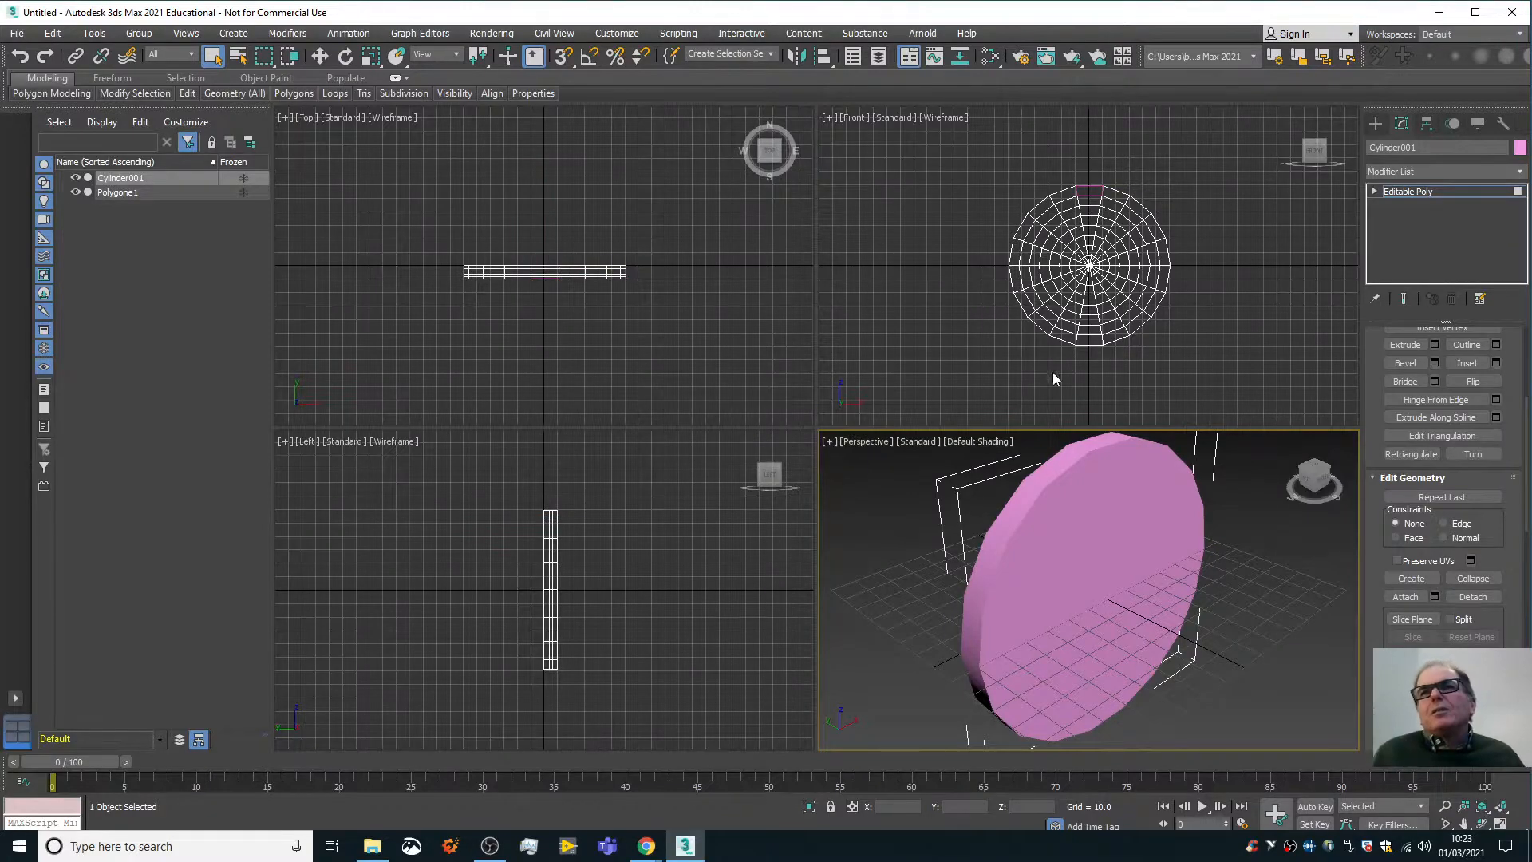
Leave polygon editing and change the object color of the detached Polygone1 to dark blue.
{"action": "left_click", "coordinate": [1105, 453]}
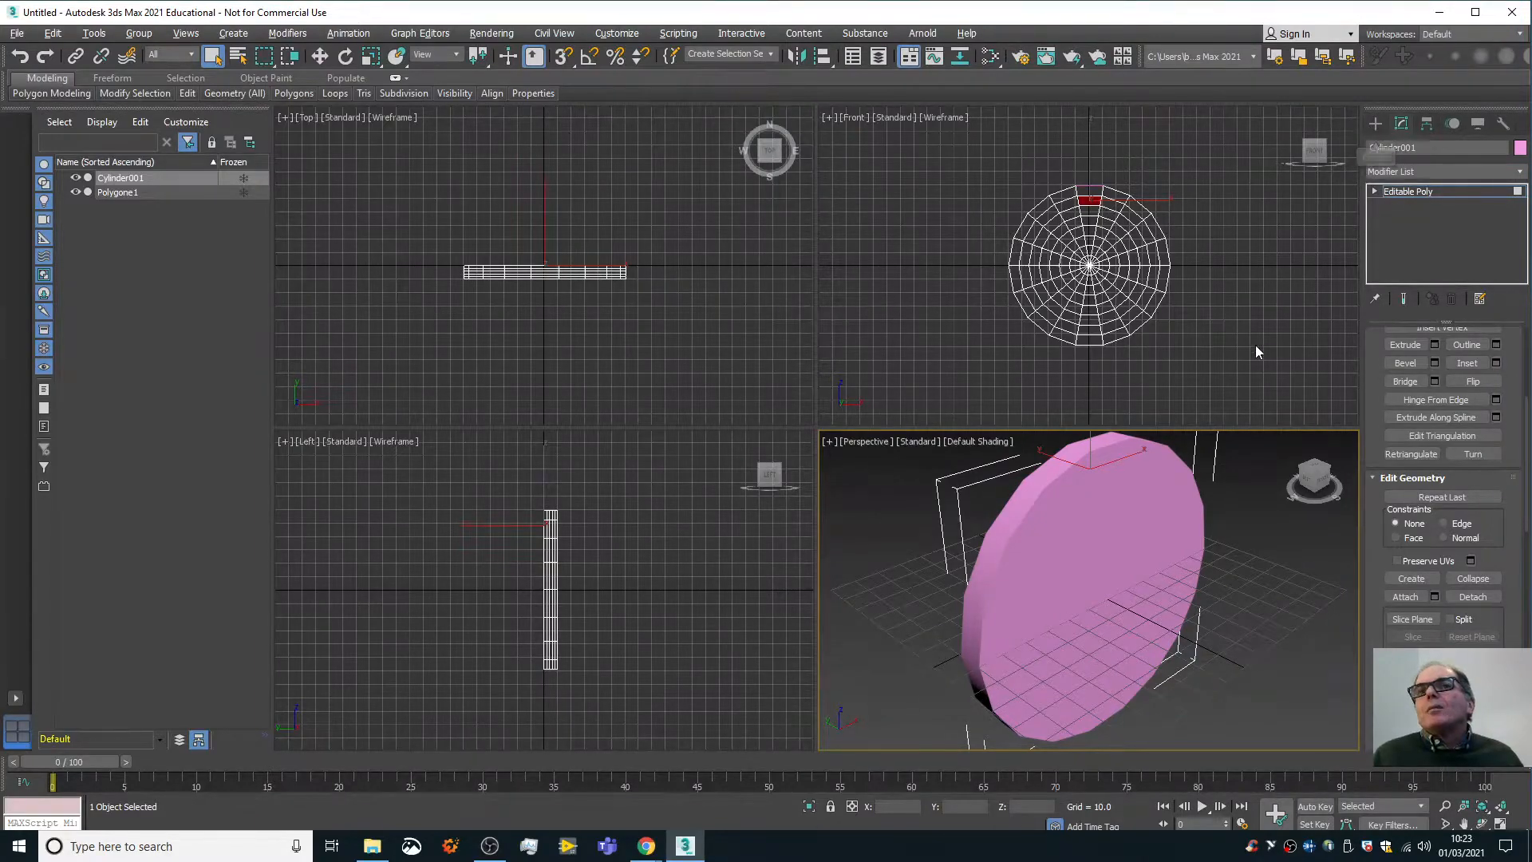
{"action": "left_click", "coordinate": [1241, 464]}
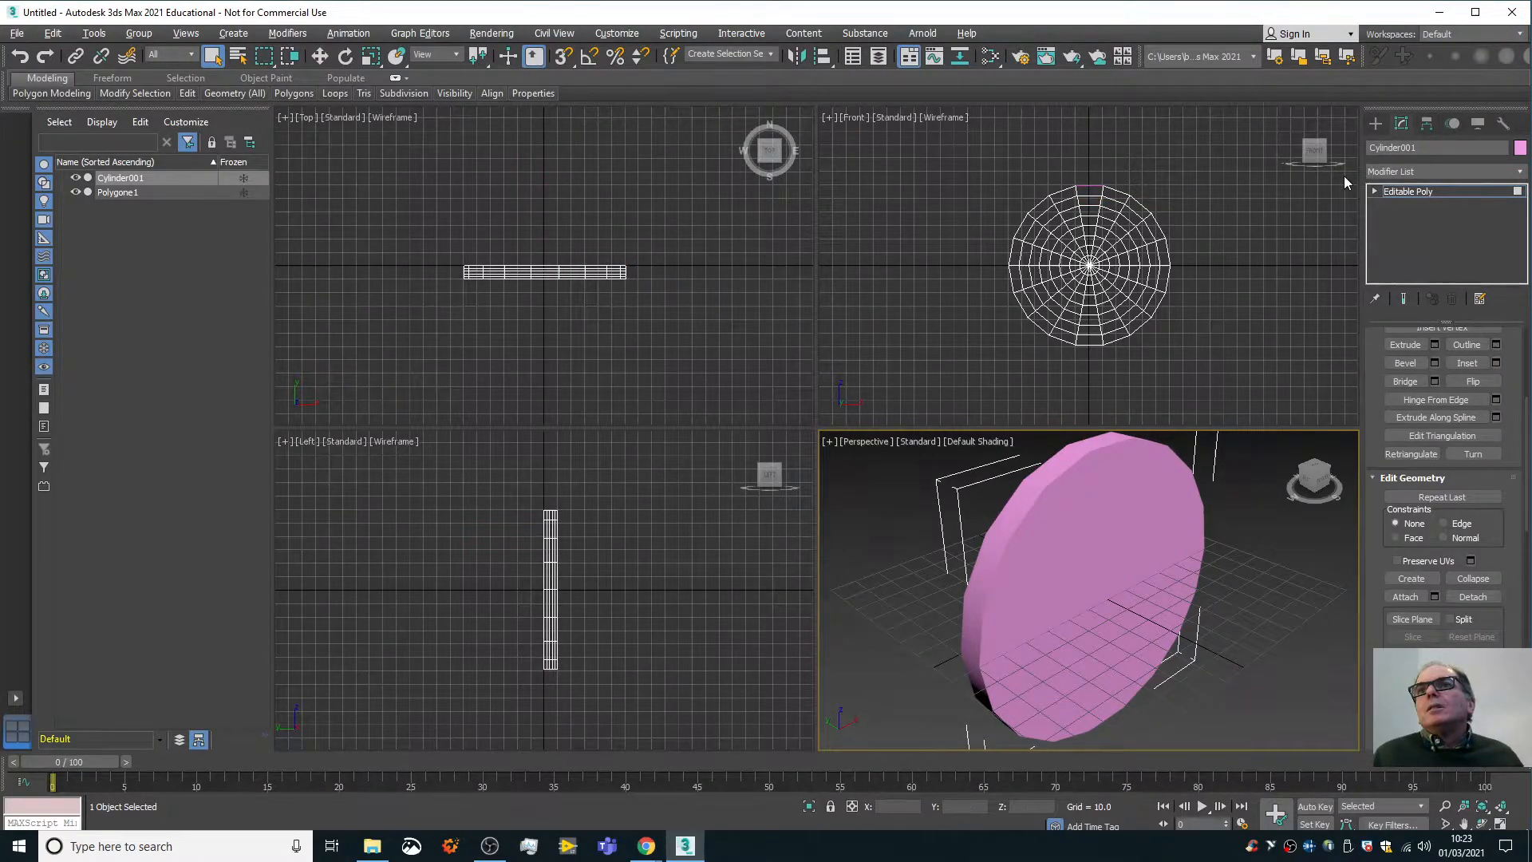
{"action": "left_click", "coordinate": [1375, 125]}
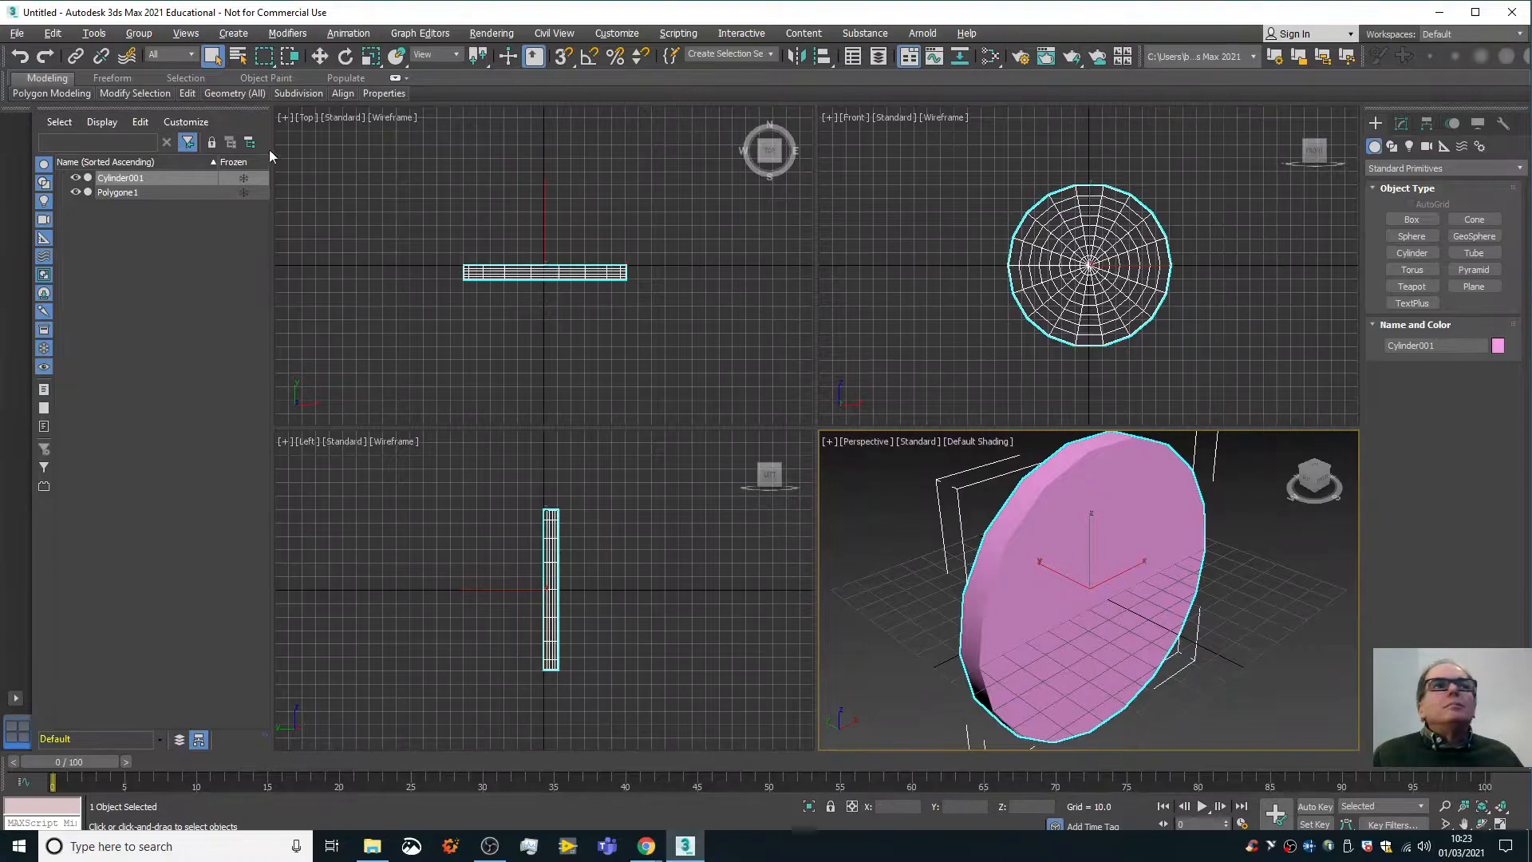
{"action": "left_click", "coordinate": [213, 57]}
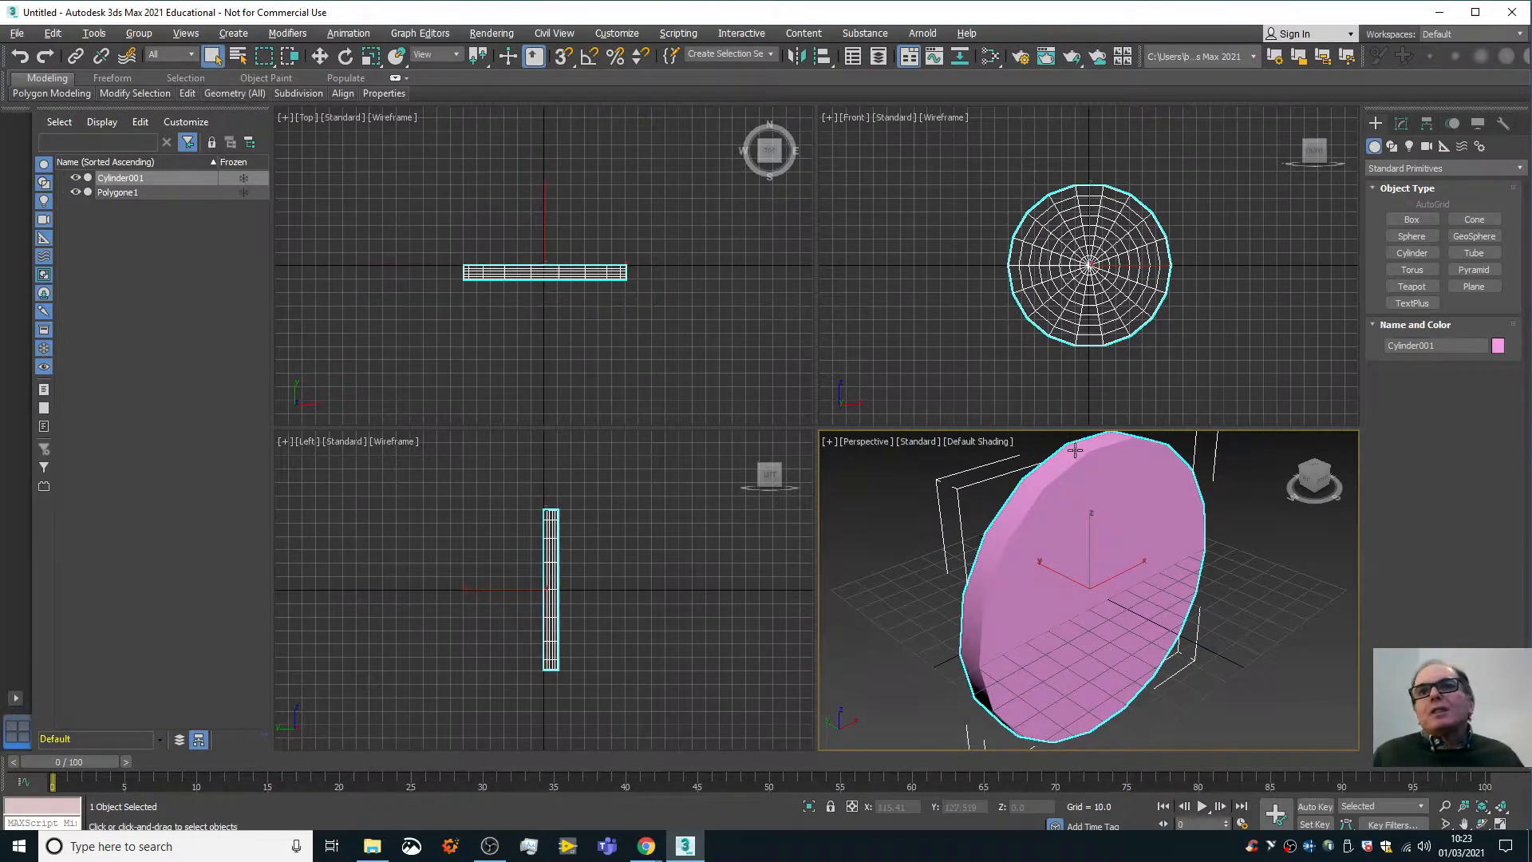
{"action": "left_click", "coordinate": [1104, 455]}
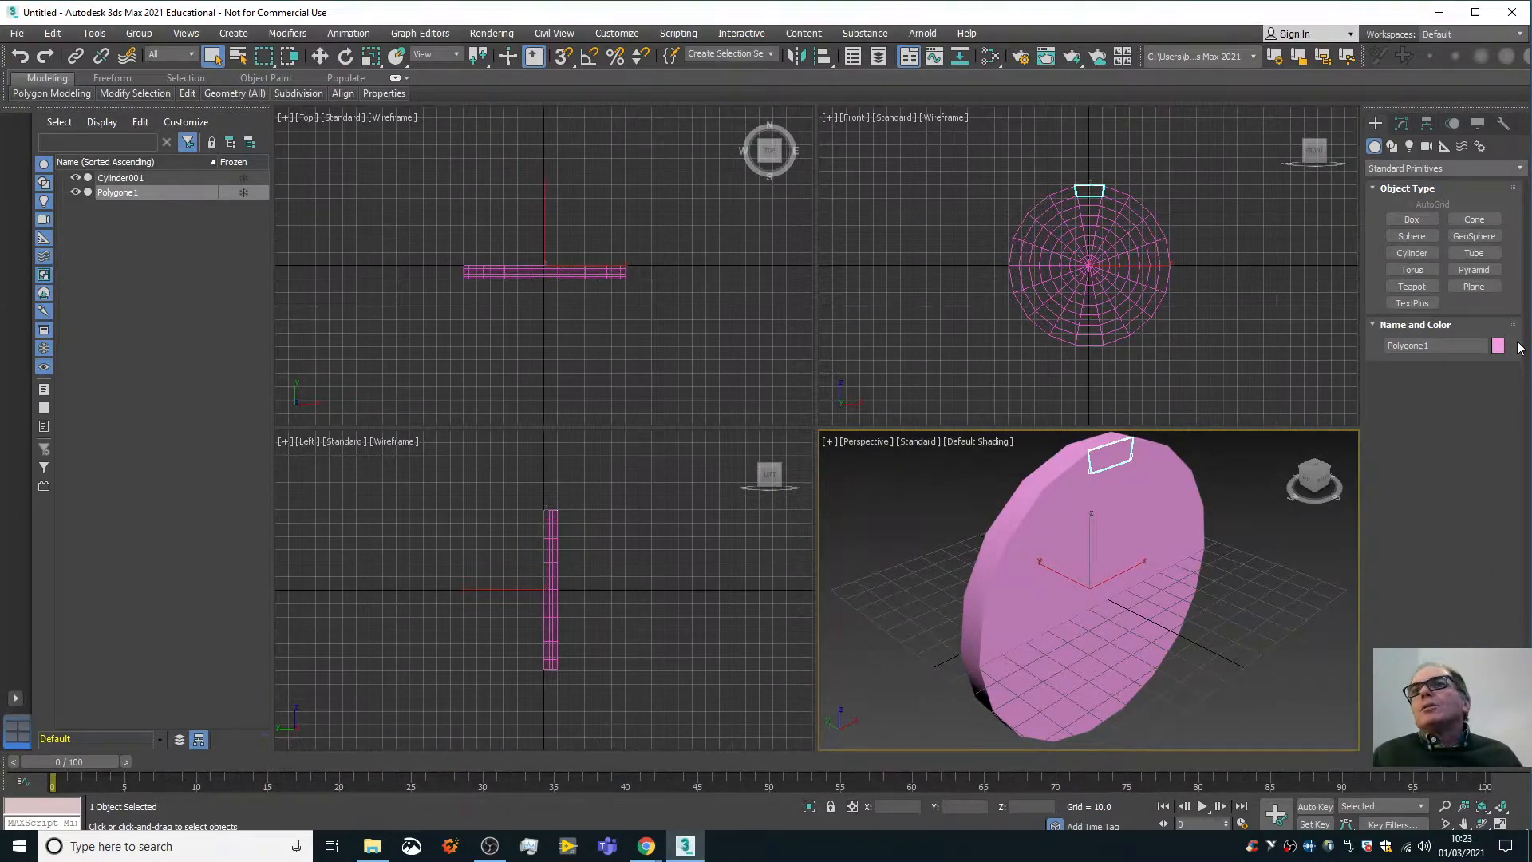
{"action": "left_click", "coordinate": [1497, 346]}
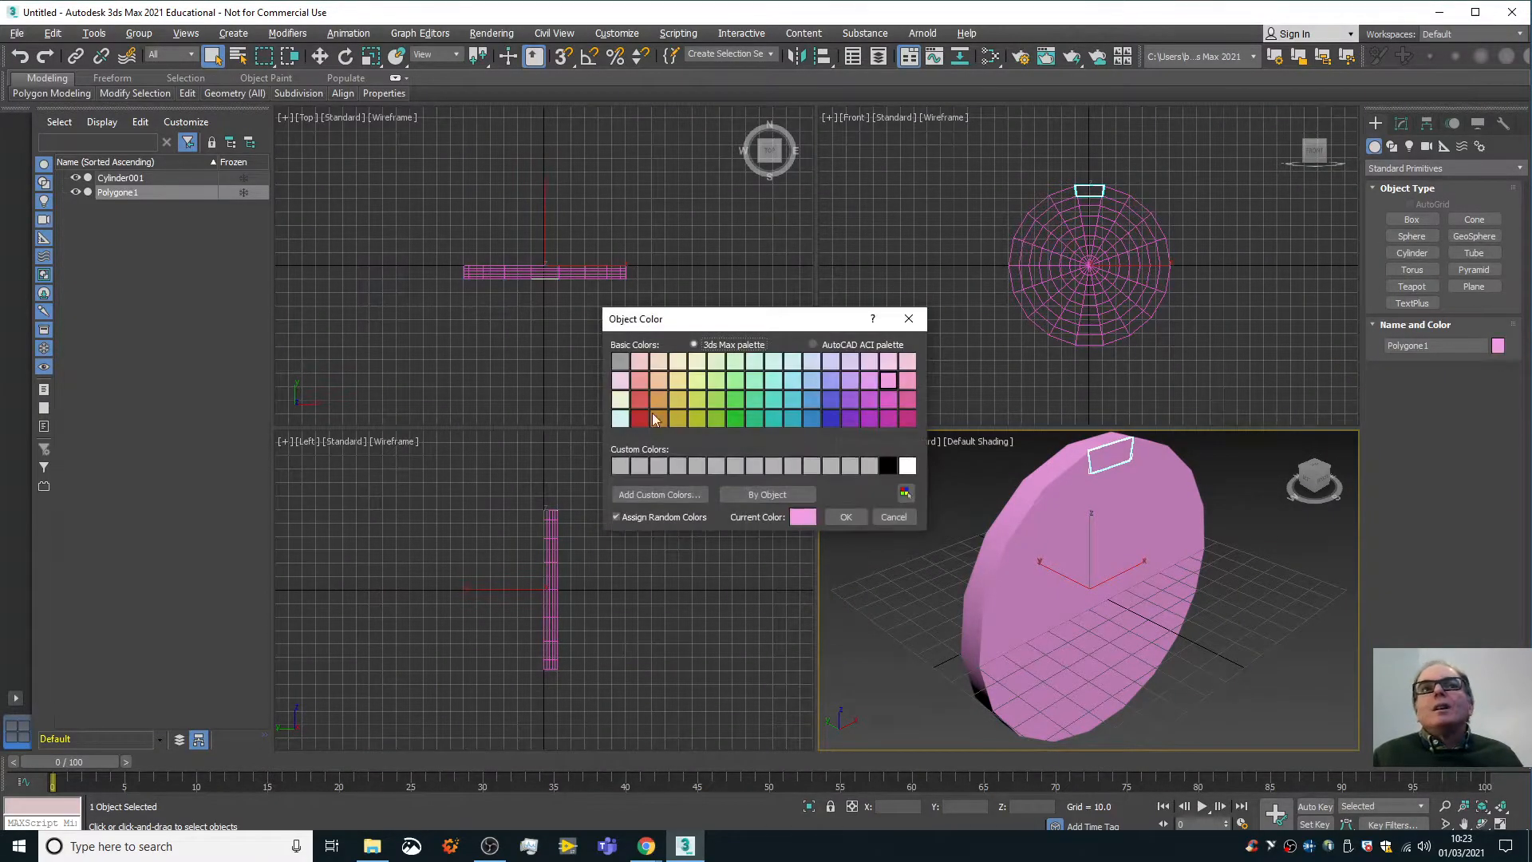
{"action": "left_click", "coordinate": [830, 417]}
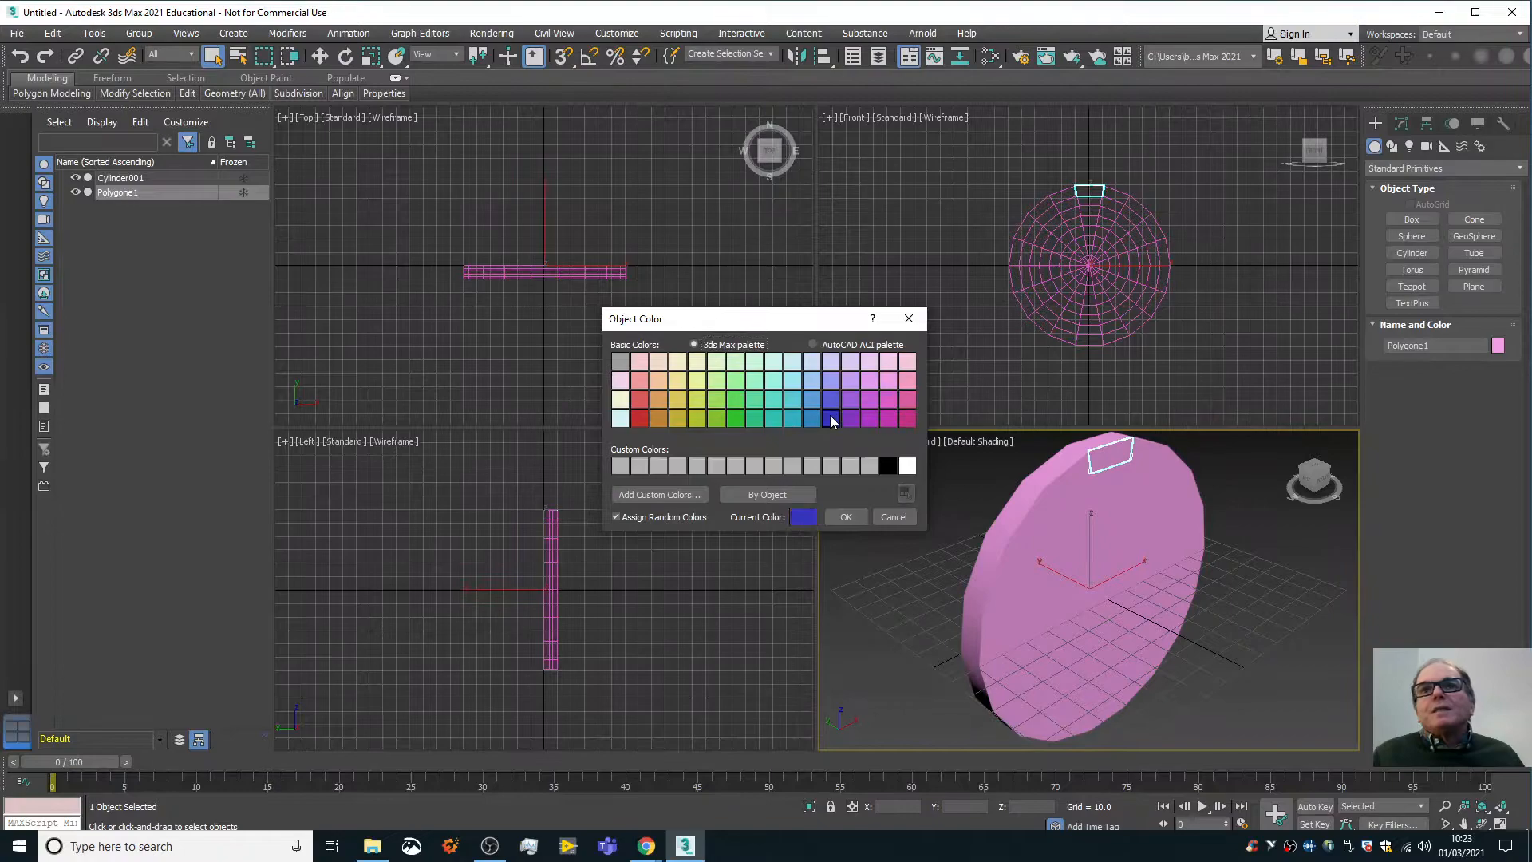
{"action": "left_click", "coordinate": [843, 517]}
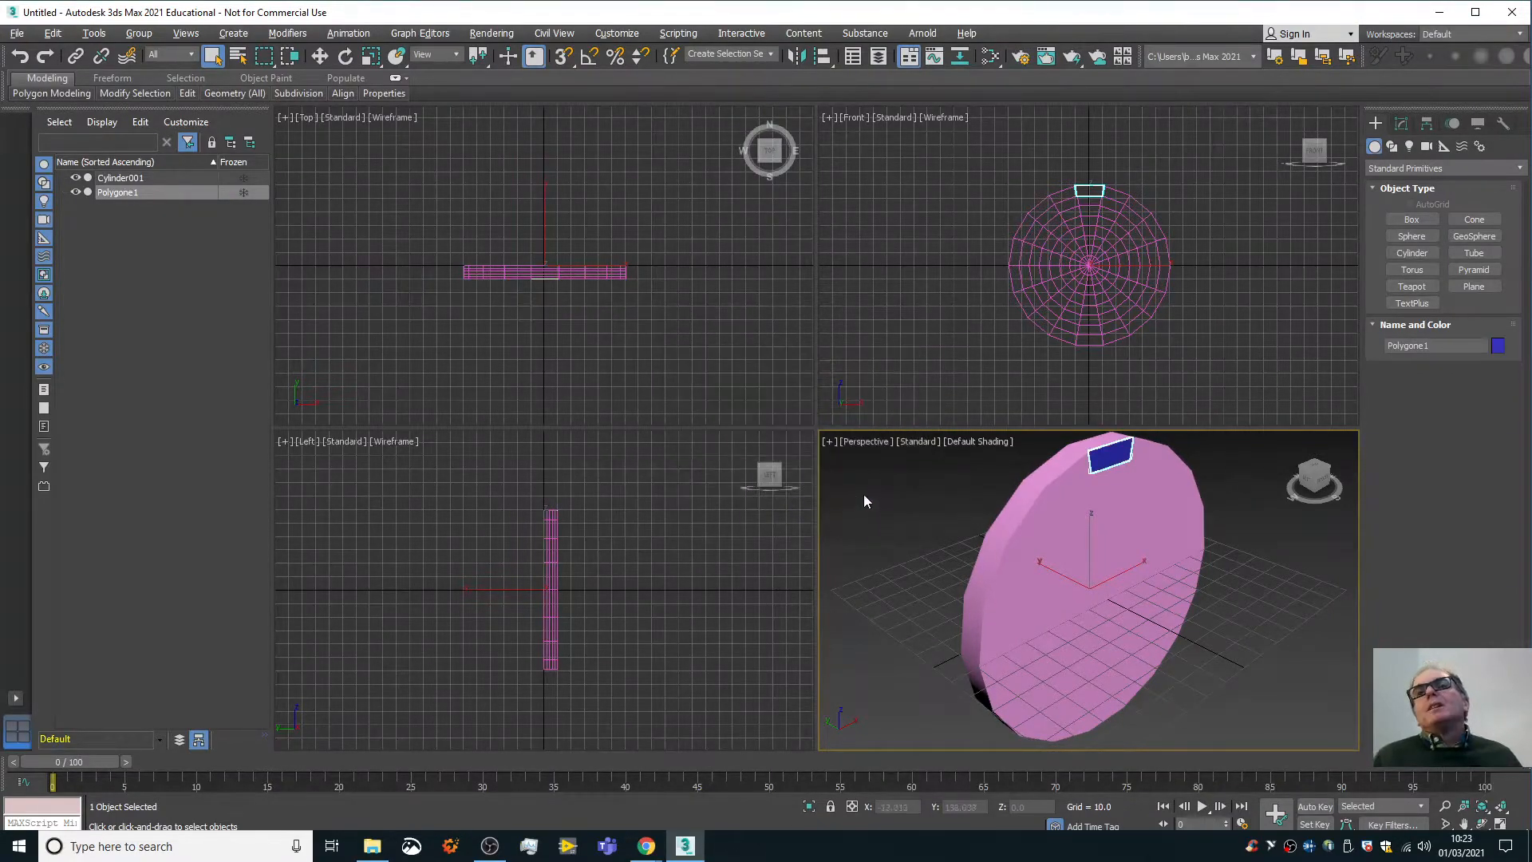
{"action": "left_click", "coordinate": [1271, 558]}
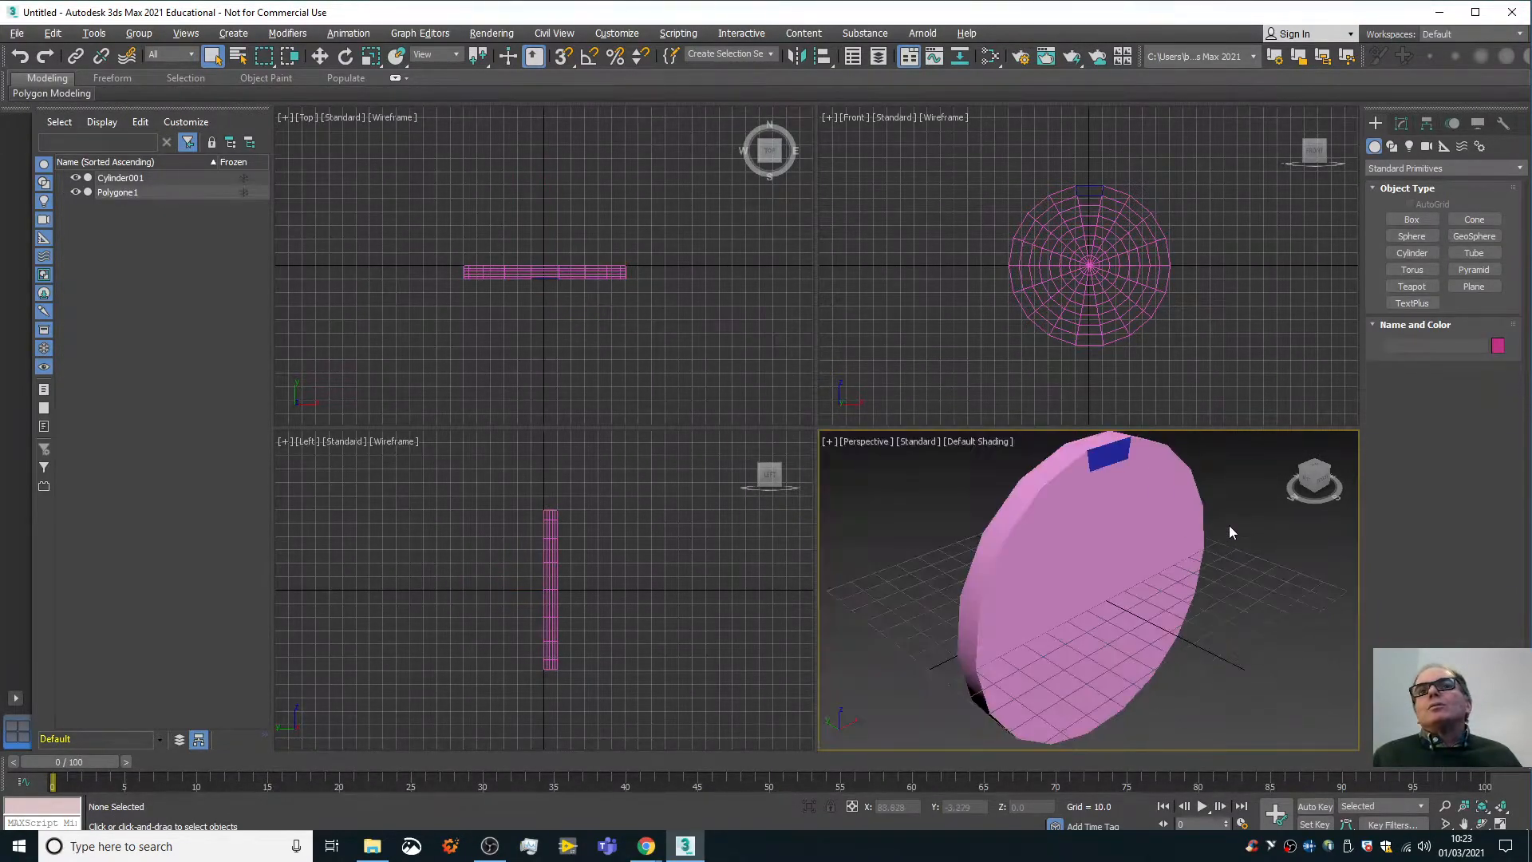
Group the cylinder and the detached polygon together, keeping the default group name.
{"action": "scroll", "coordinate": [1229, 525], "scroll_direction": "down", "scroll_amount": 5}
{"action": "left_click_drag", "start_coordinate": [1239, 660], "coordinate": [1247, 670]}
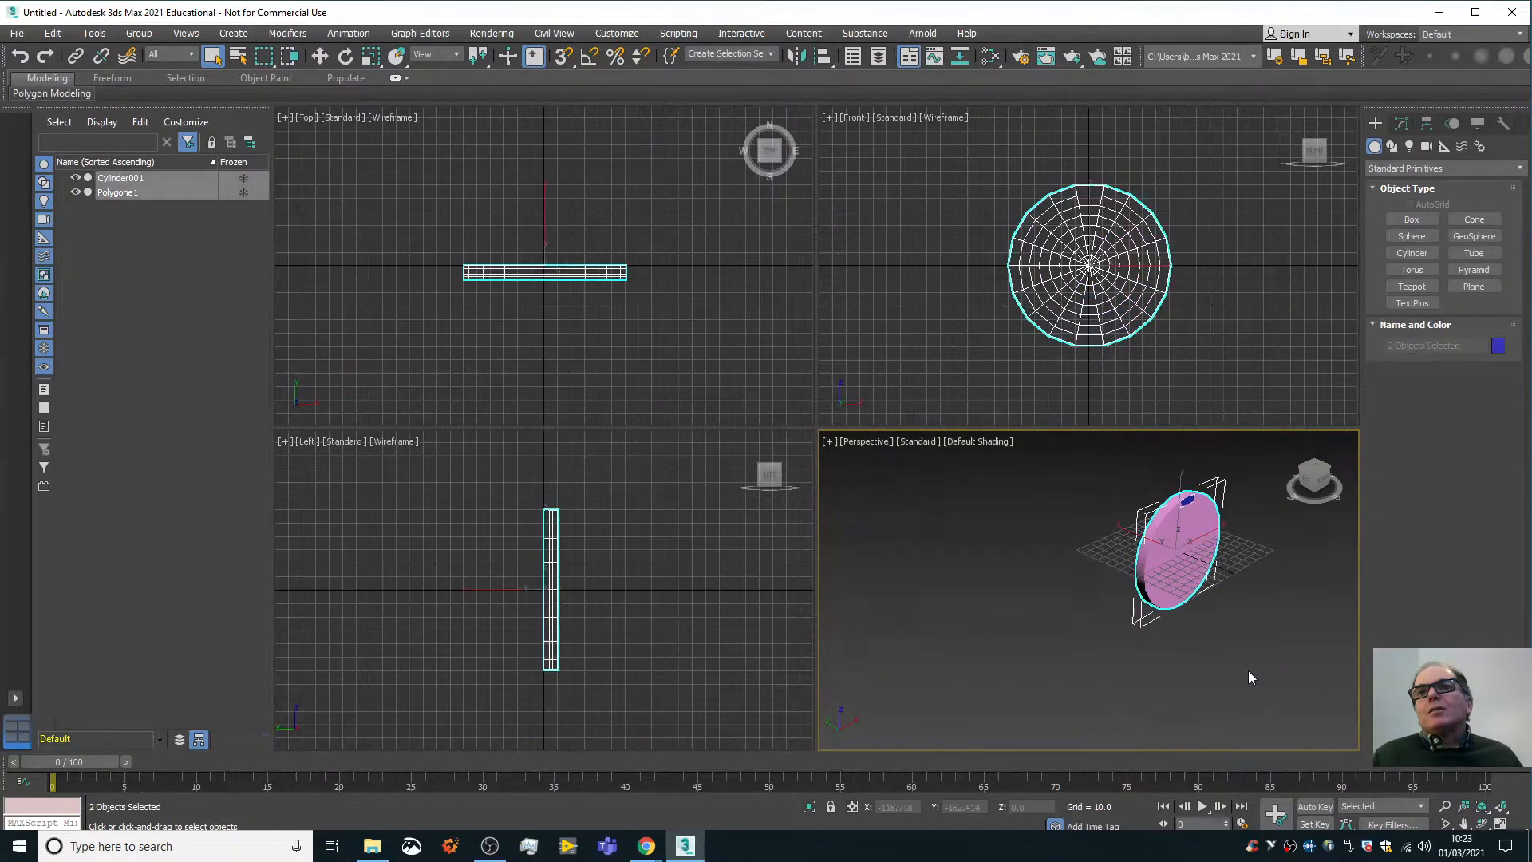
{"action": "left_click", "coordinate": [140, 33]}
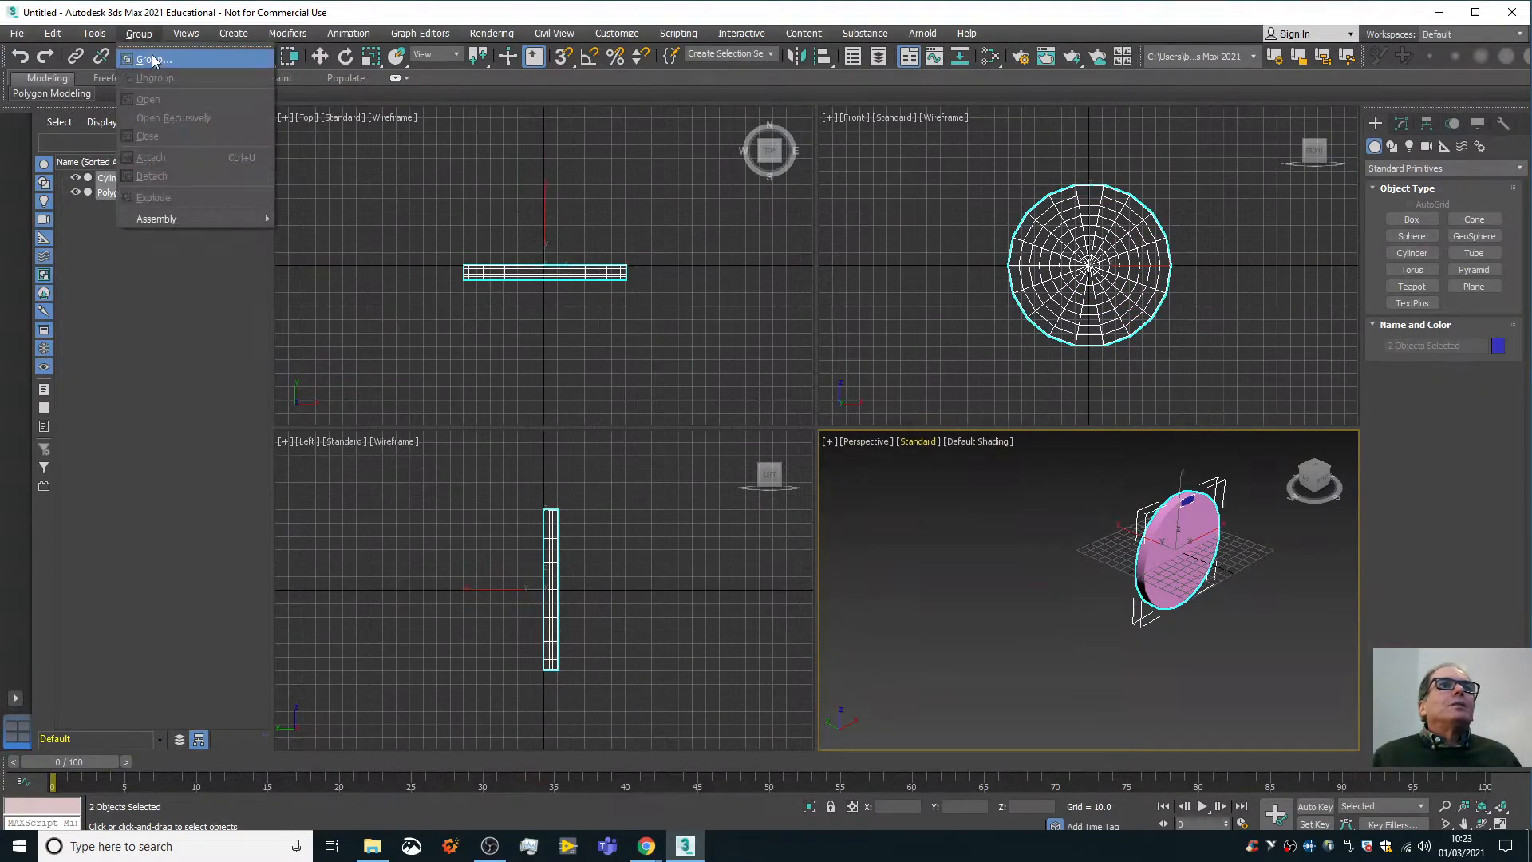
{"action": "left_click", "coordinate": [152, 57]}
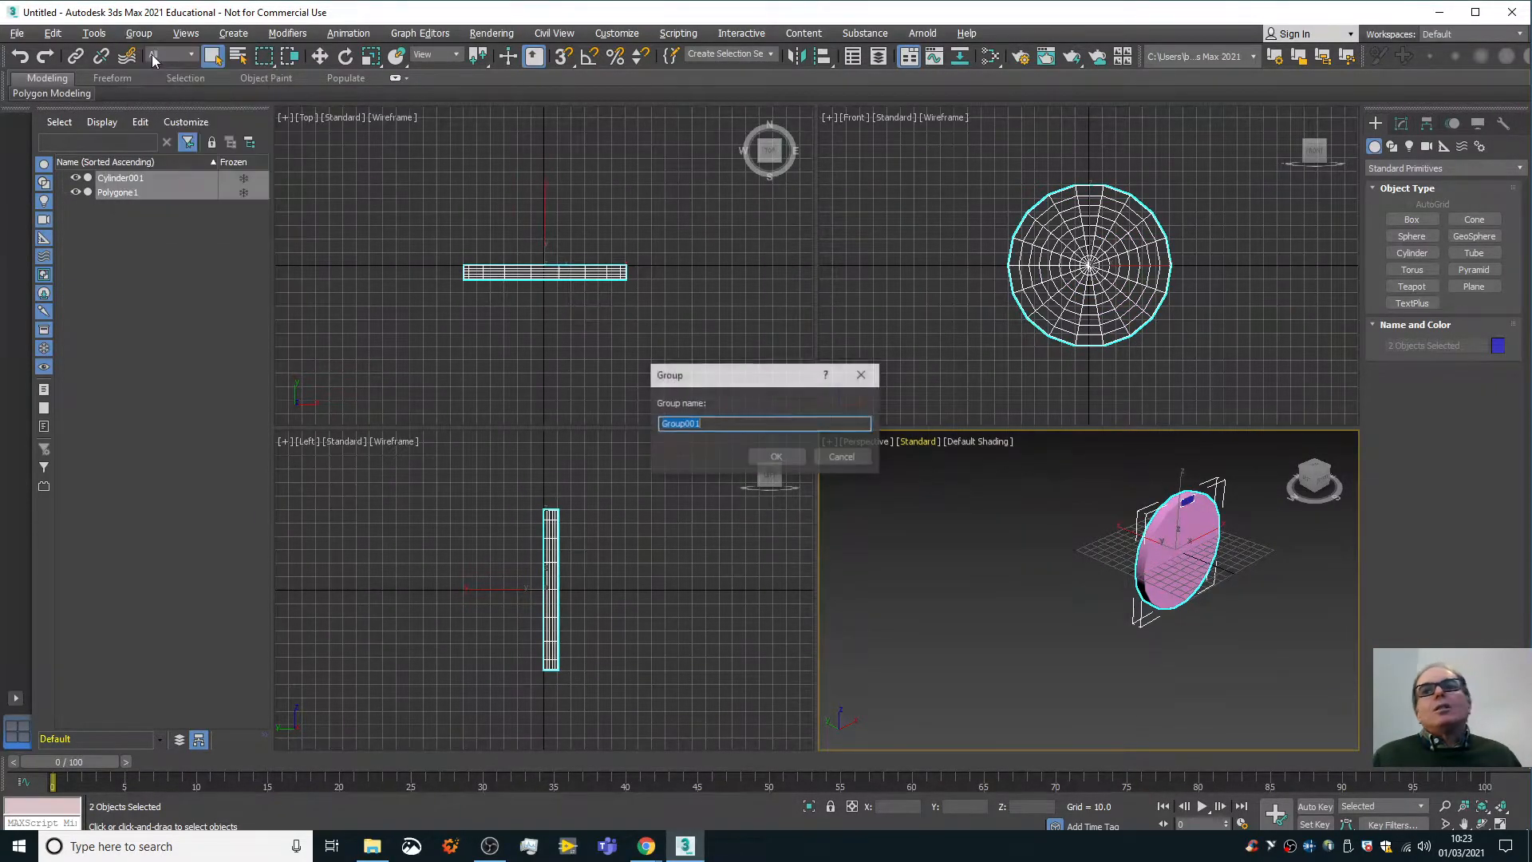
{"action": "left_click", "coordinate": [775, 455]}
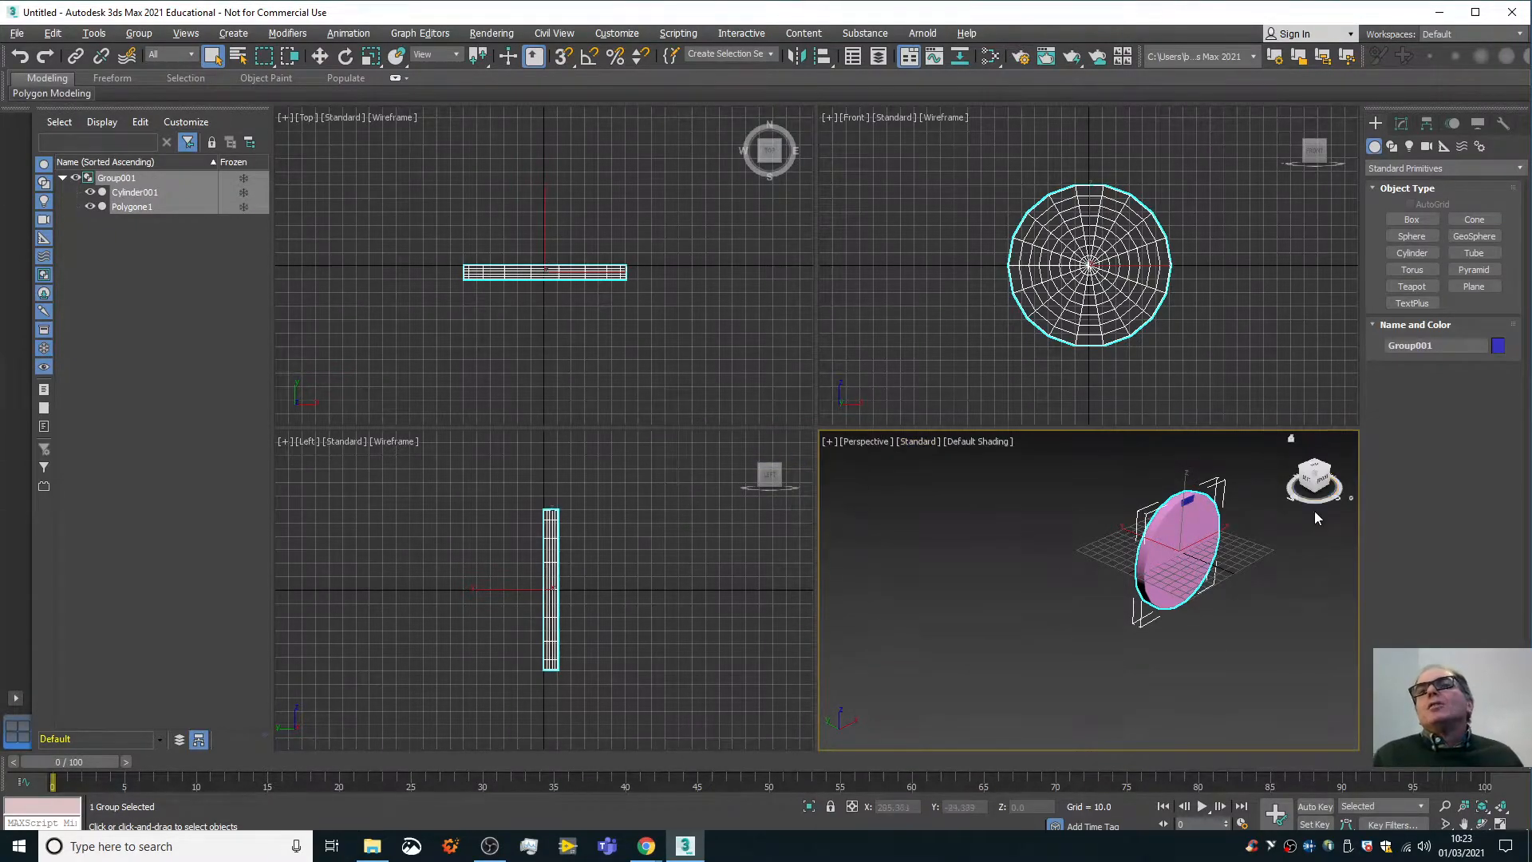
Select the group, enable Set Key mode and set a key for it at frame 0.
{"action": "left_click", "coordinate": [1300, 538]}
{"action": "scroll", "coordinate": [1247, 501], "scroll_direction": "up", "scroll_amount": 5}
{"action": "scroll", "coordinate": [1247, 501], "scroll_direction": "down", "scroll_amount": 3}
{"action": "left_click", "coordinate": [1141, 541]}
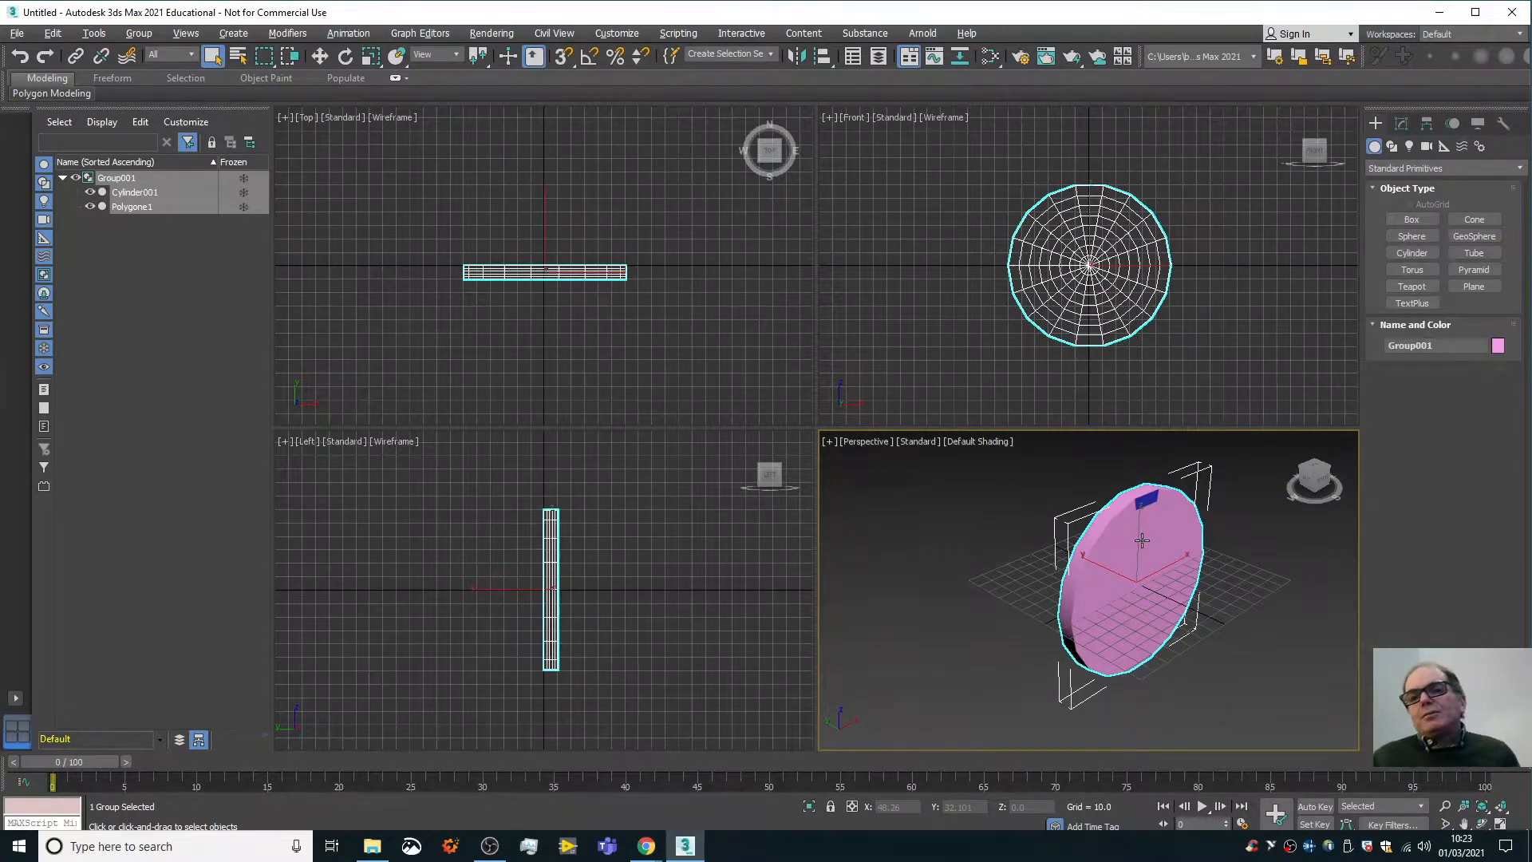
{"action": "left_click", "coordinate": [1314, 825]}
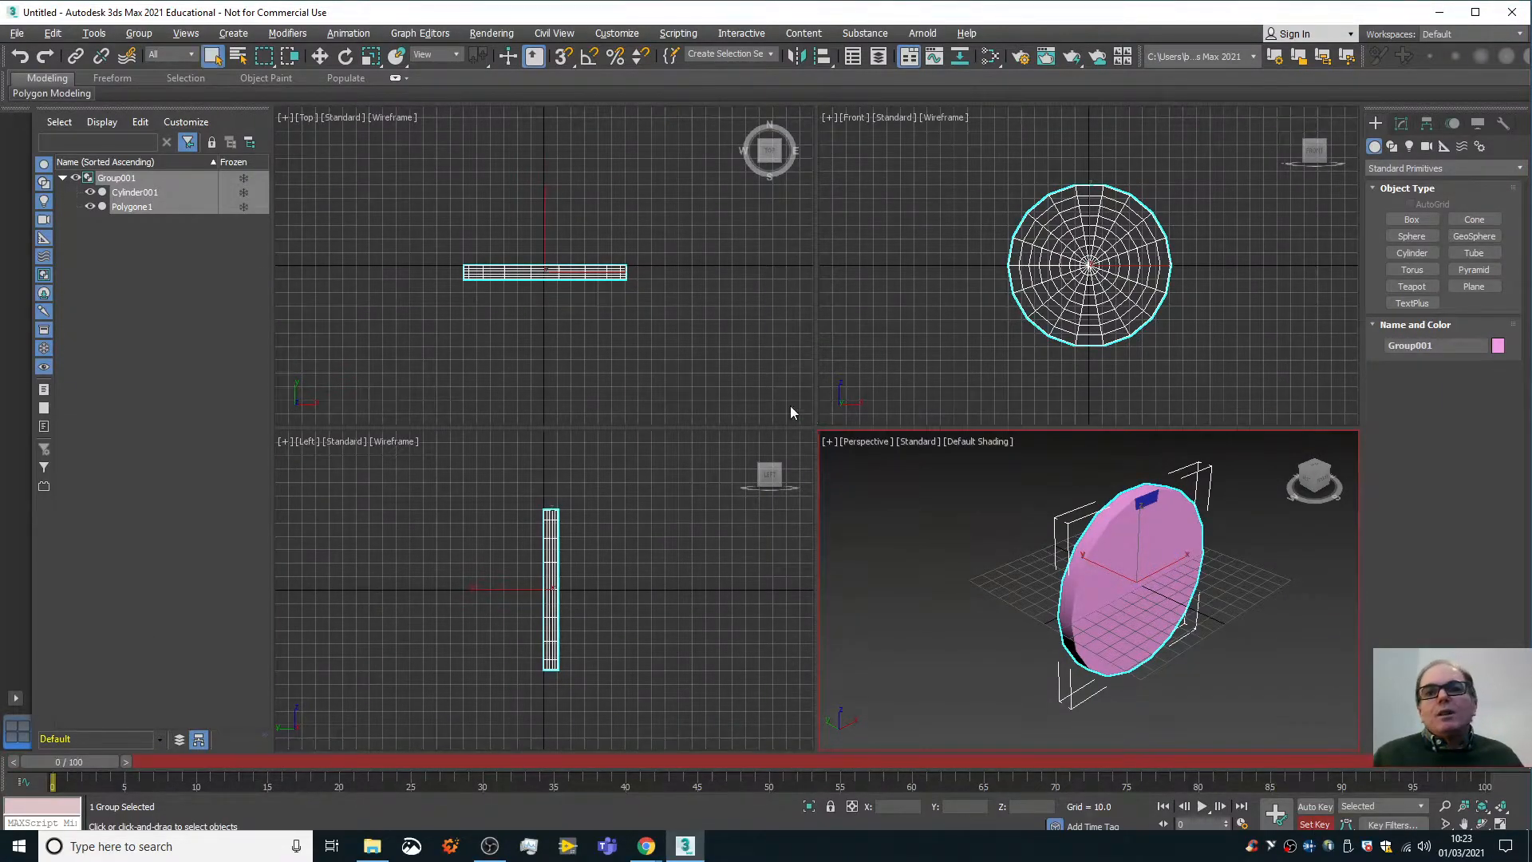
{"action": "left_click", "coordinate": [1276, 812]}
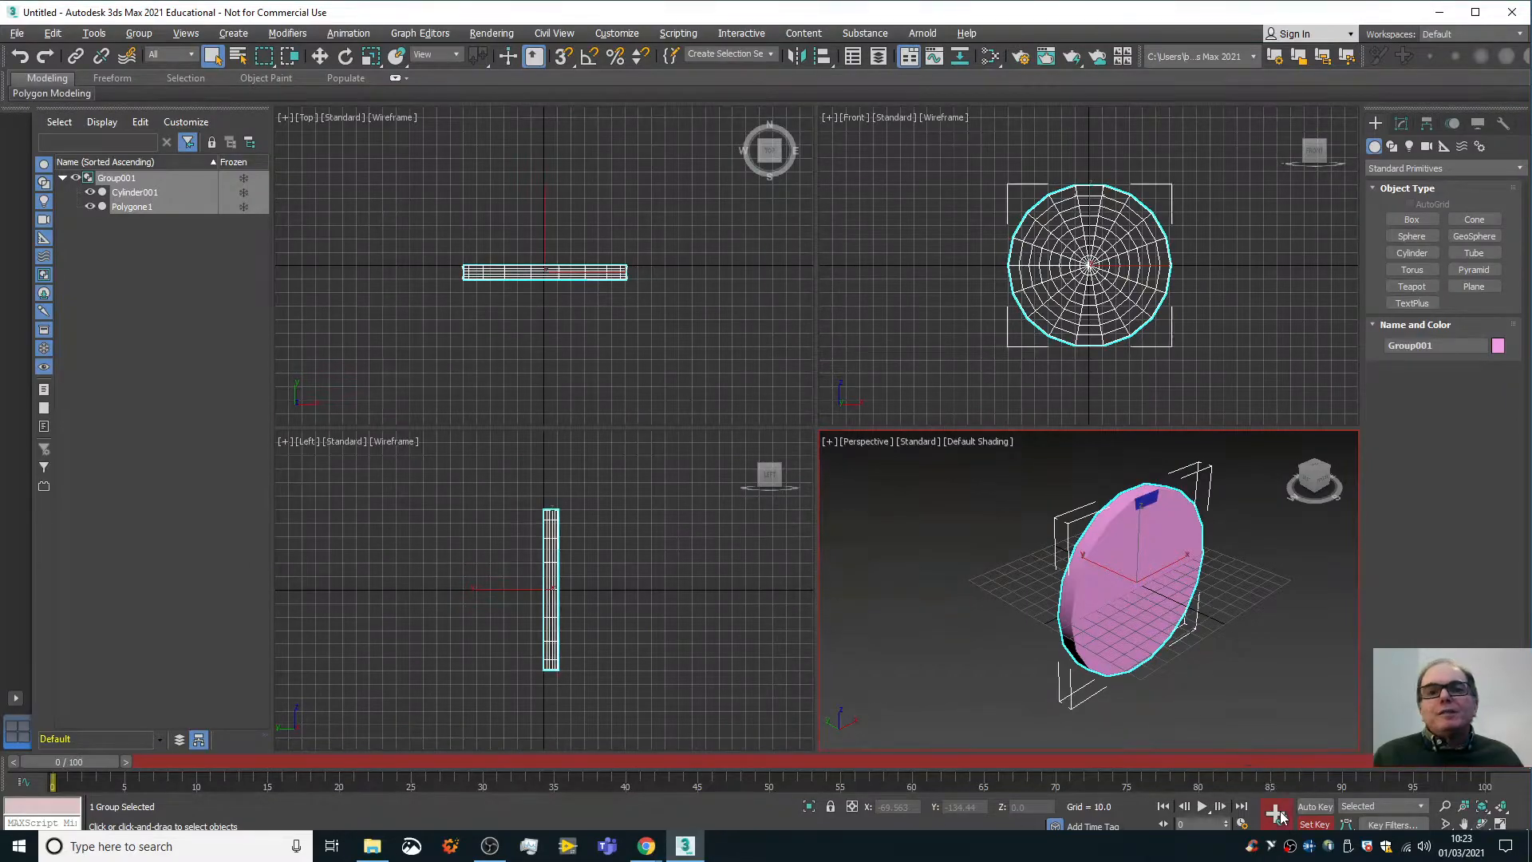
Go to frame 25 and rotate the whole group to 90 degrees about the Y axis.
{"action": "left_click_drag", "start_coordinate": [90, 764], "coordinate": [447, 772]}
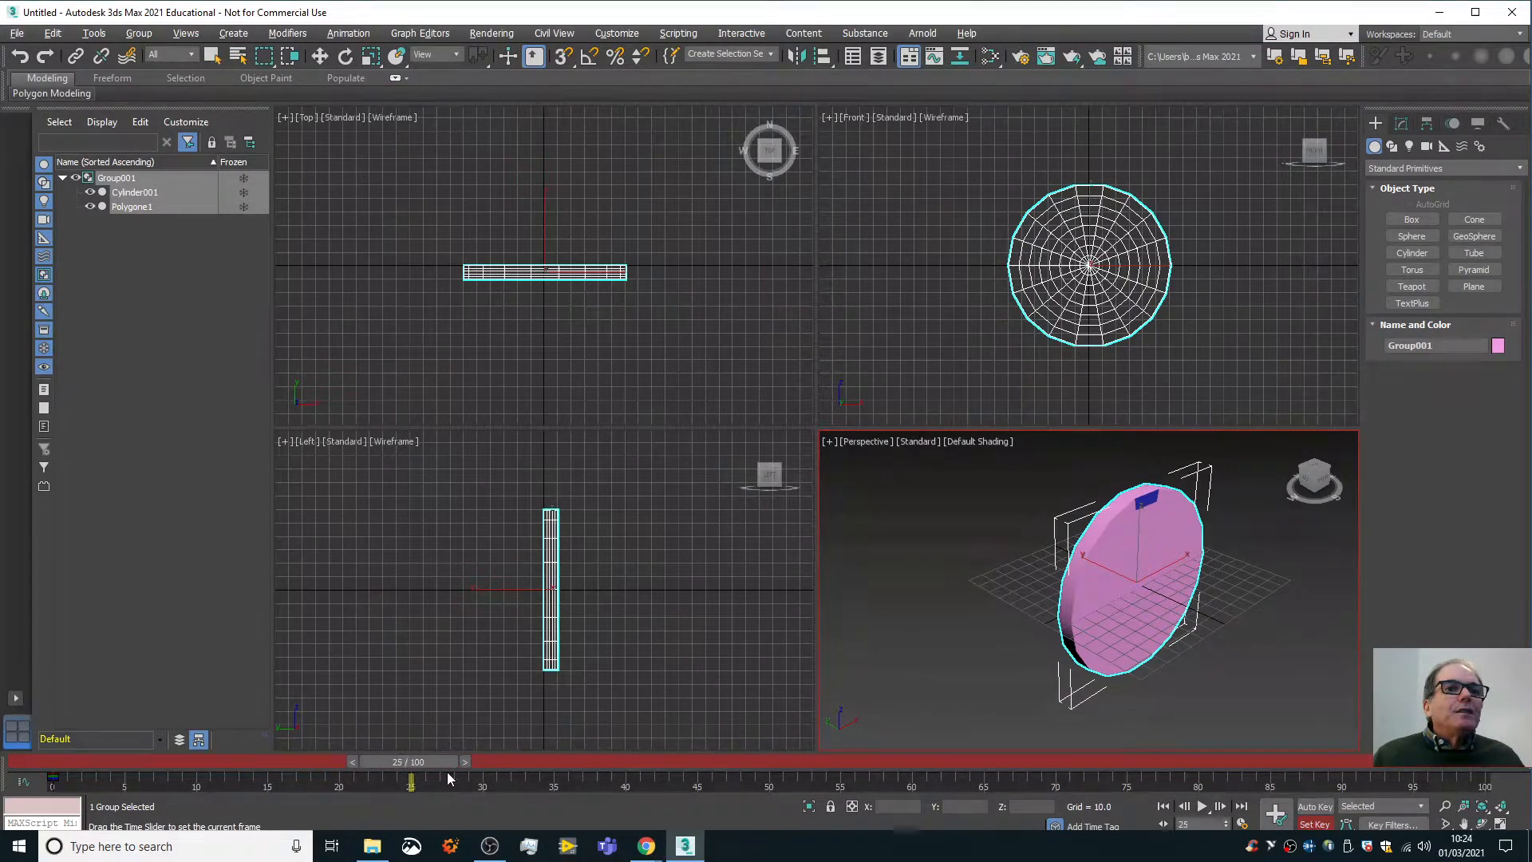
{"action": "left_click", "coordinate": [211, 54]}
{"action": "left_click", "coordinate": [345, 57]}
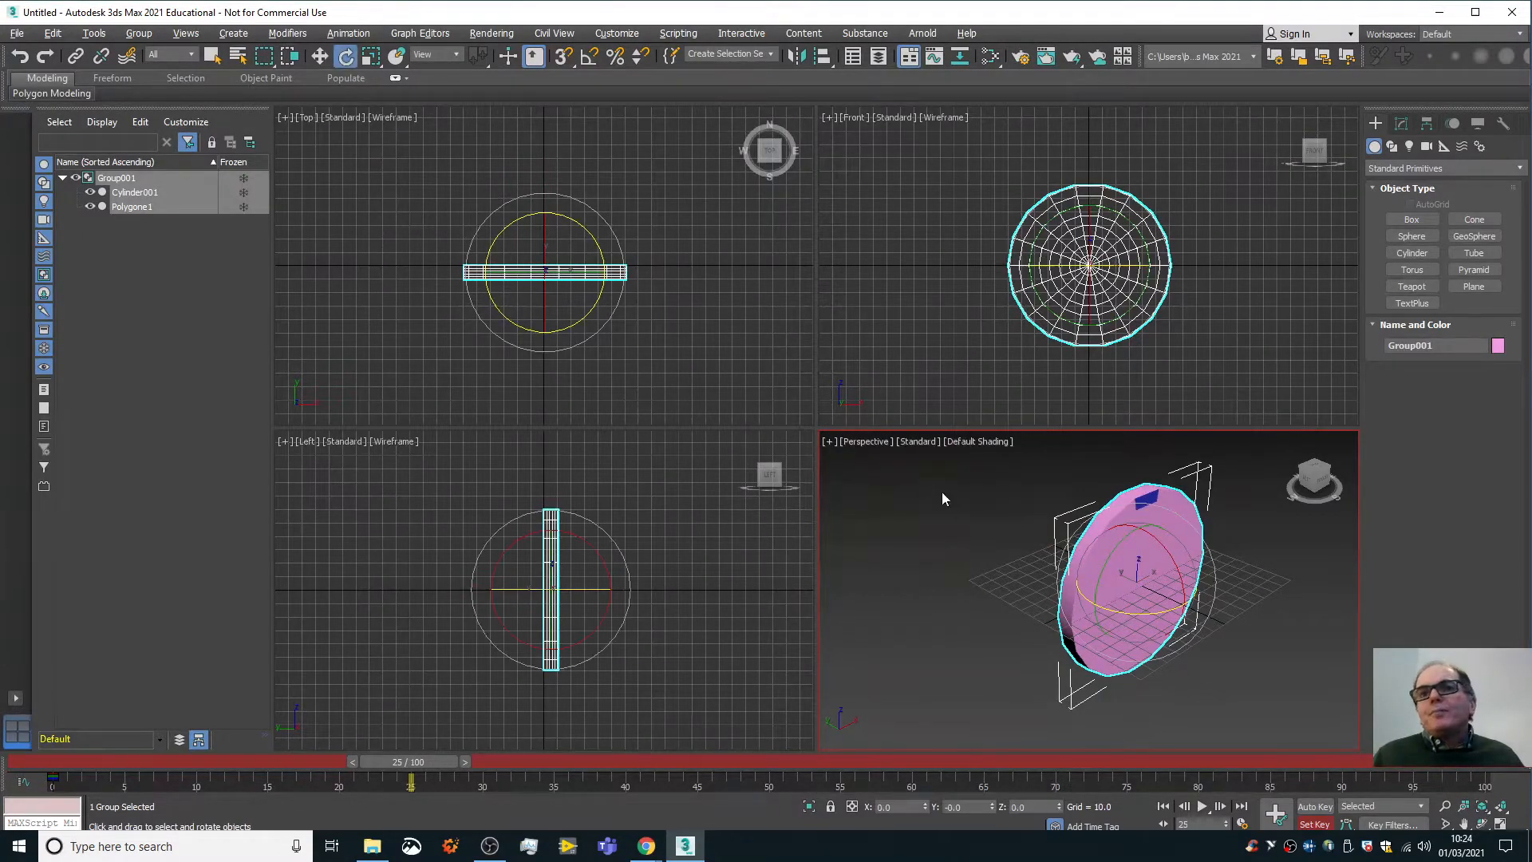
{"action": "left_click", "coordinate": [962, 805]}
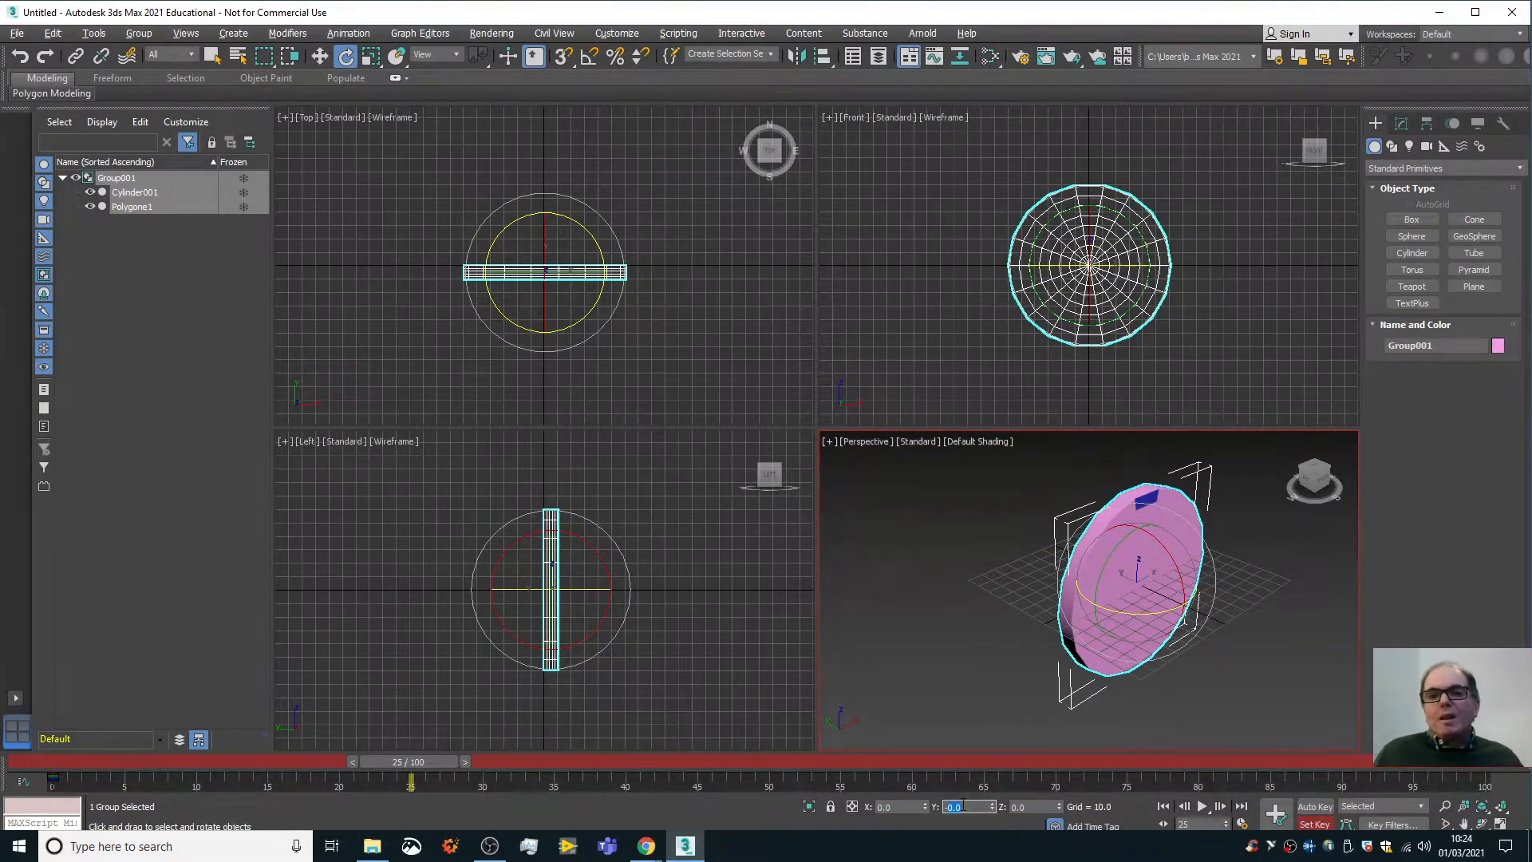
{"action": "type", "text": "90"}
{"action": "key", "text": "Return"}
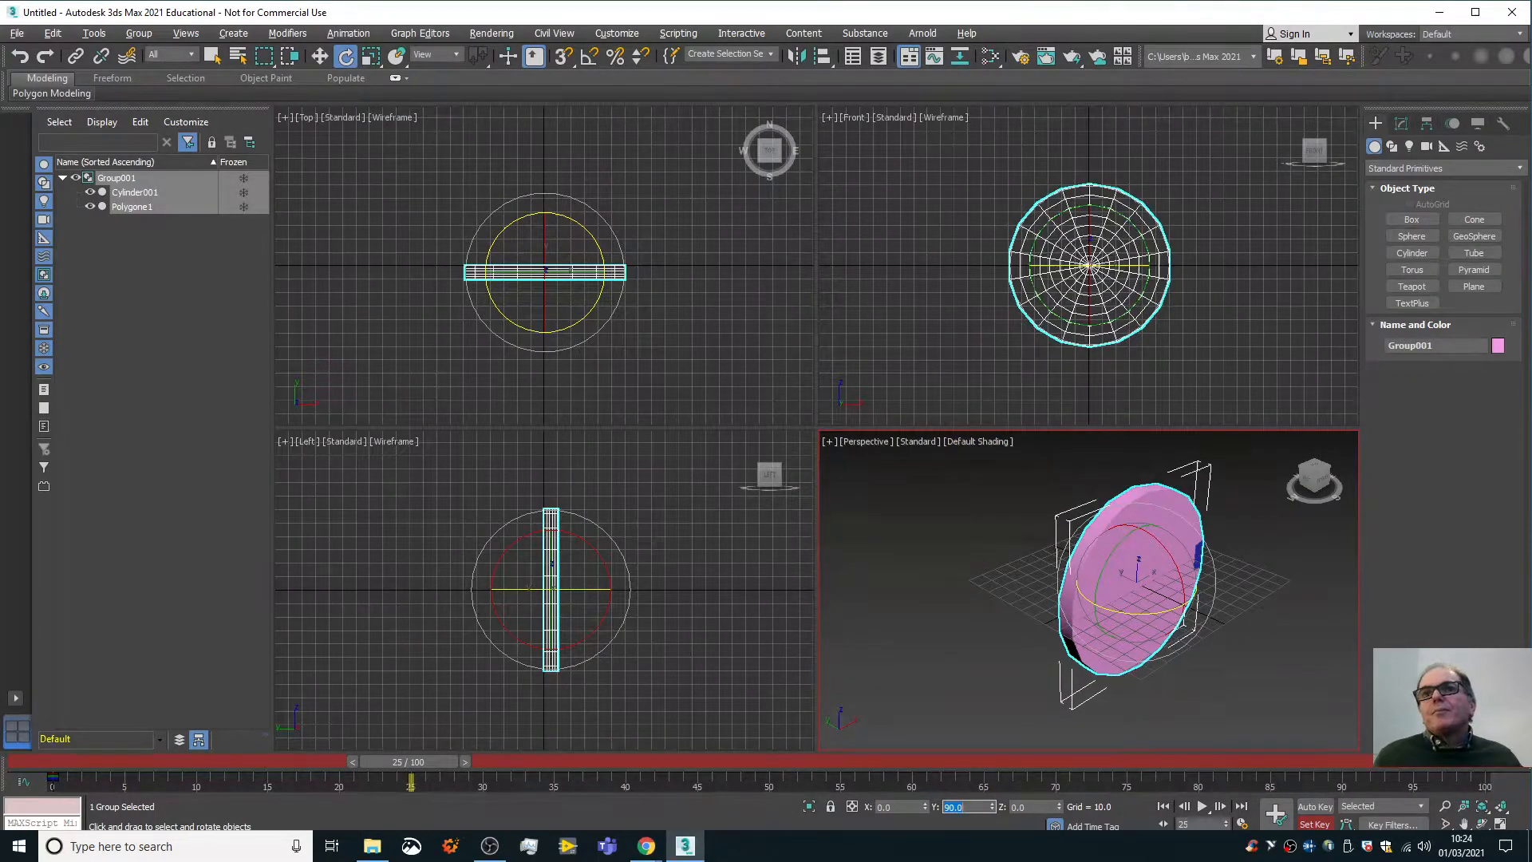
Set the key at frame 25, and at frame 50 rotate the group to 180 degrees about the Y axis and key it.
{"action": "left_click", "coordinate": [1275, 811]}
{"action": "left_click_drag", "start_coordinate": [408, 762], "coordinate": [786, 759]}
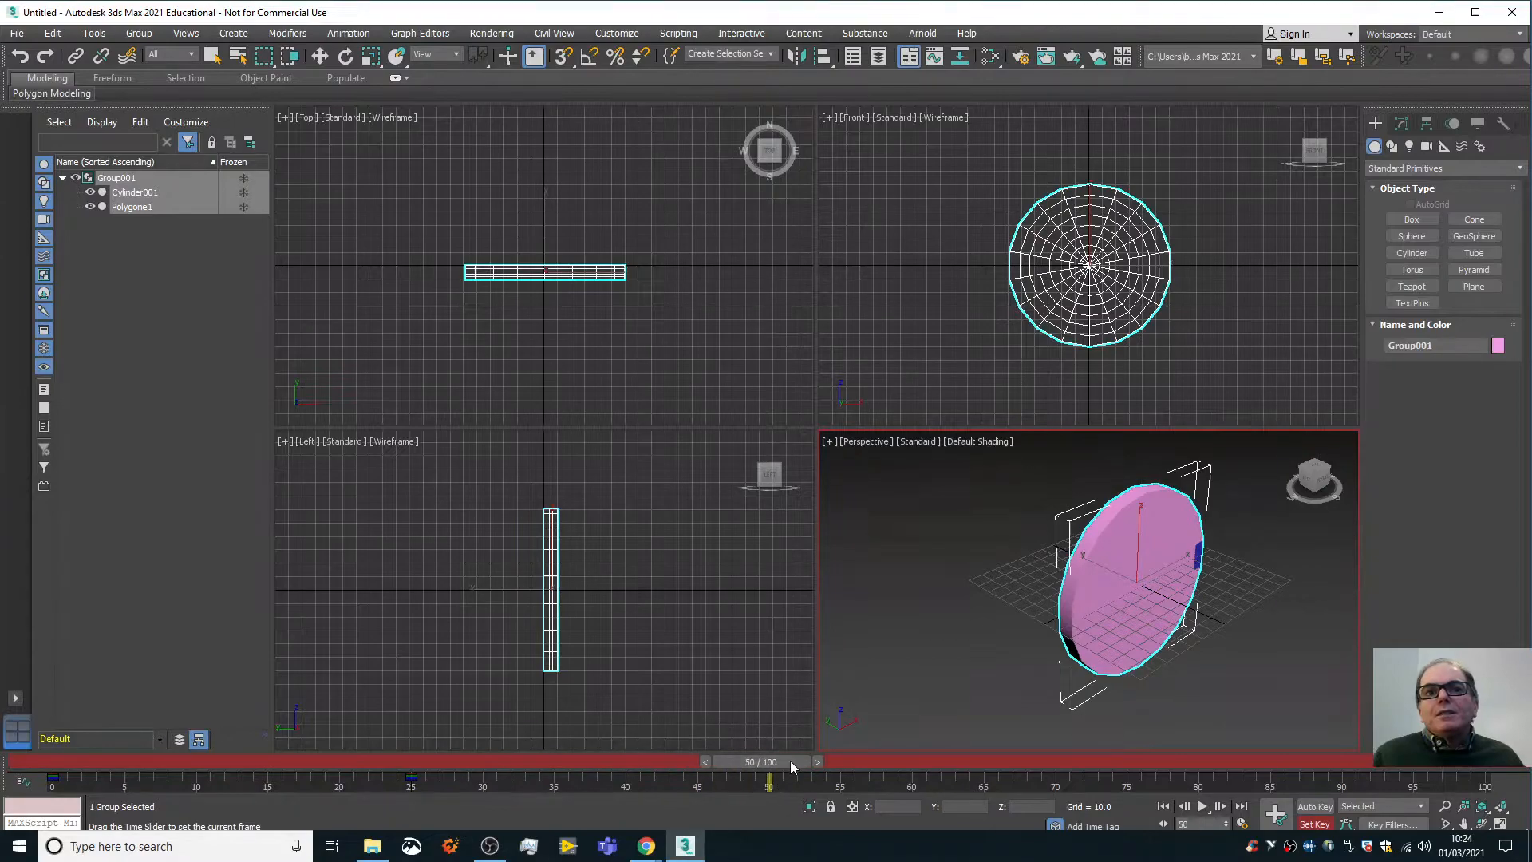
{"action": "key", "text": "e"}
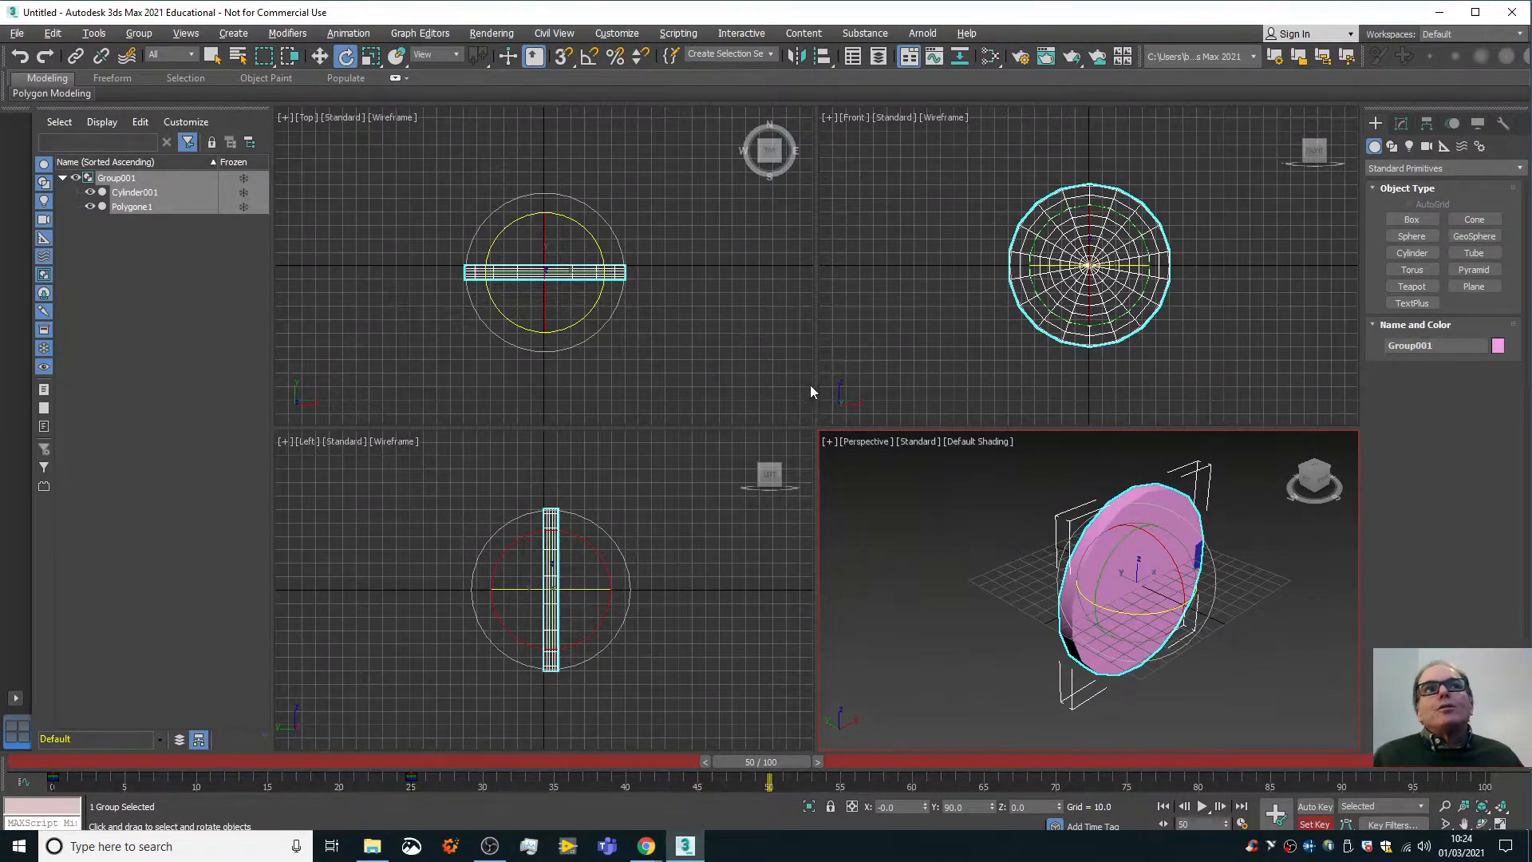
{"action": "left_click", "coordinate": [965, 805]}
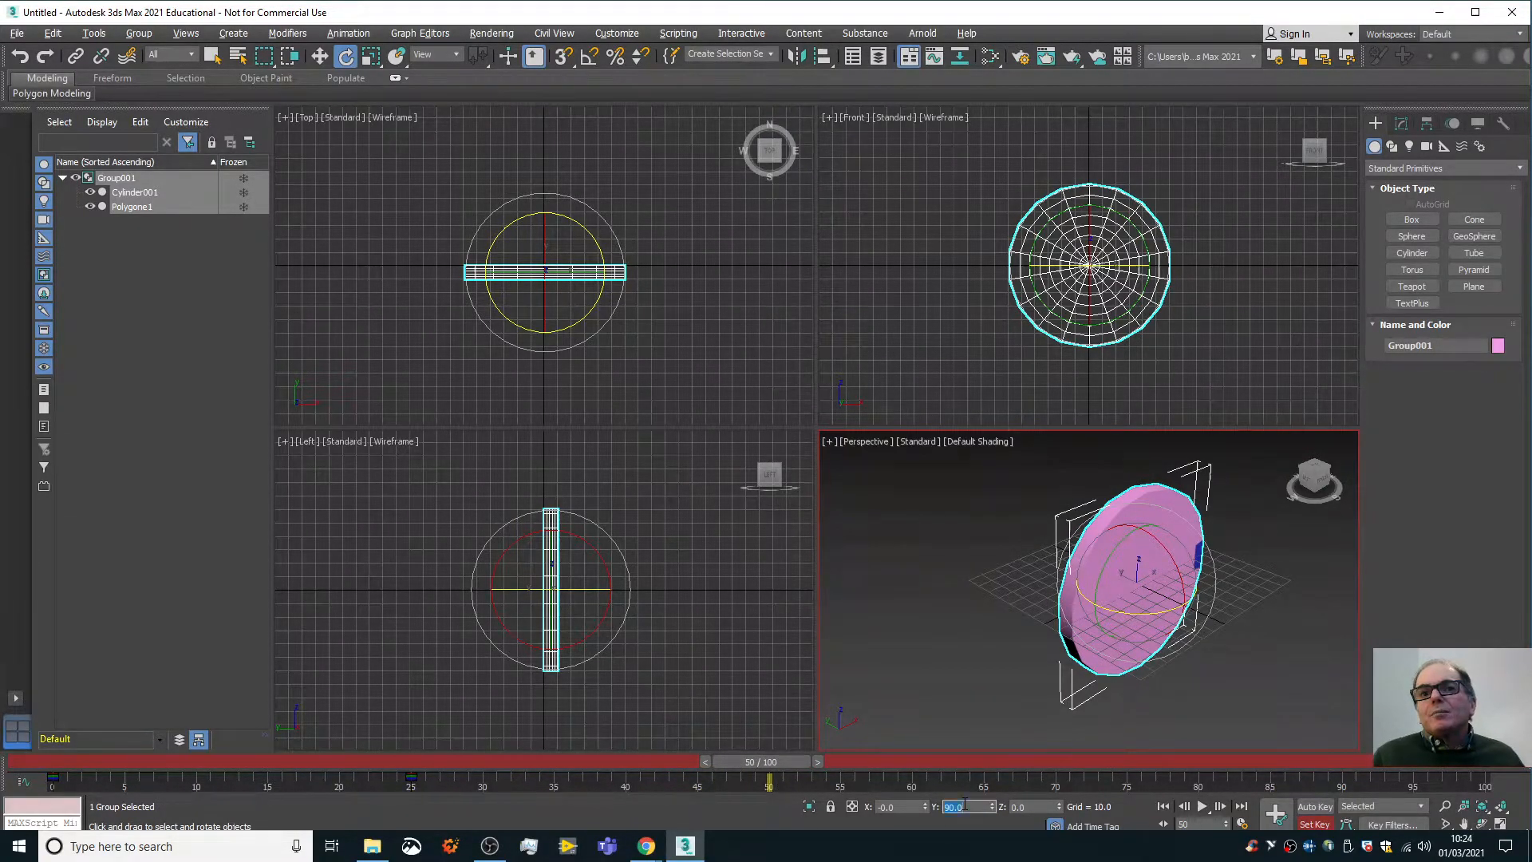
{"action": "type", "text": "1"}
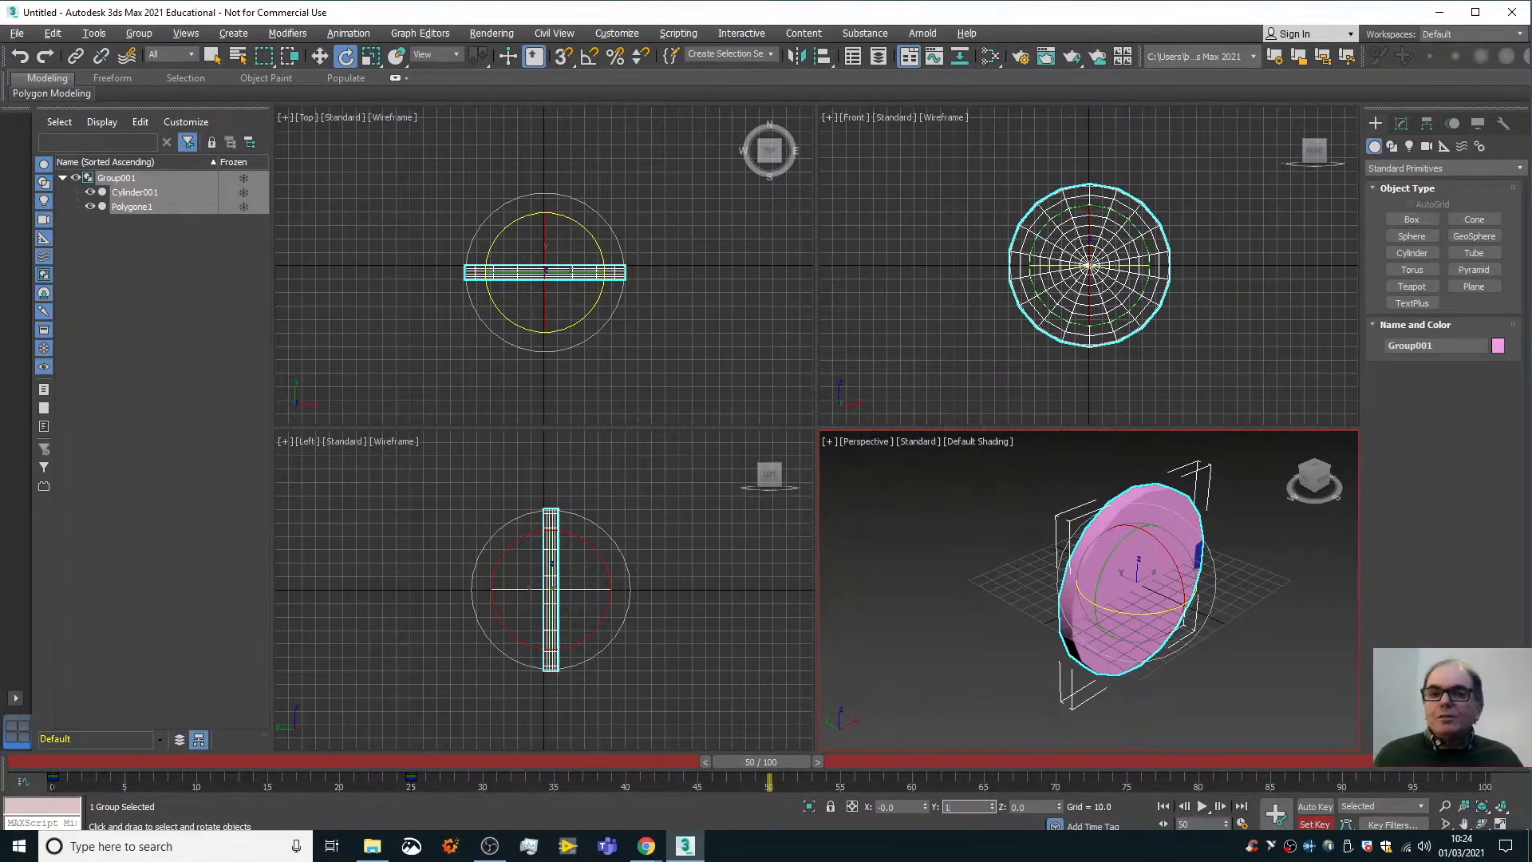
{"action": "type", "text": "80"}
{"action": "key", "text": "Return"}
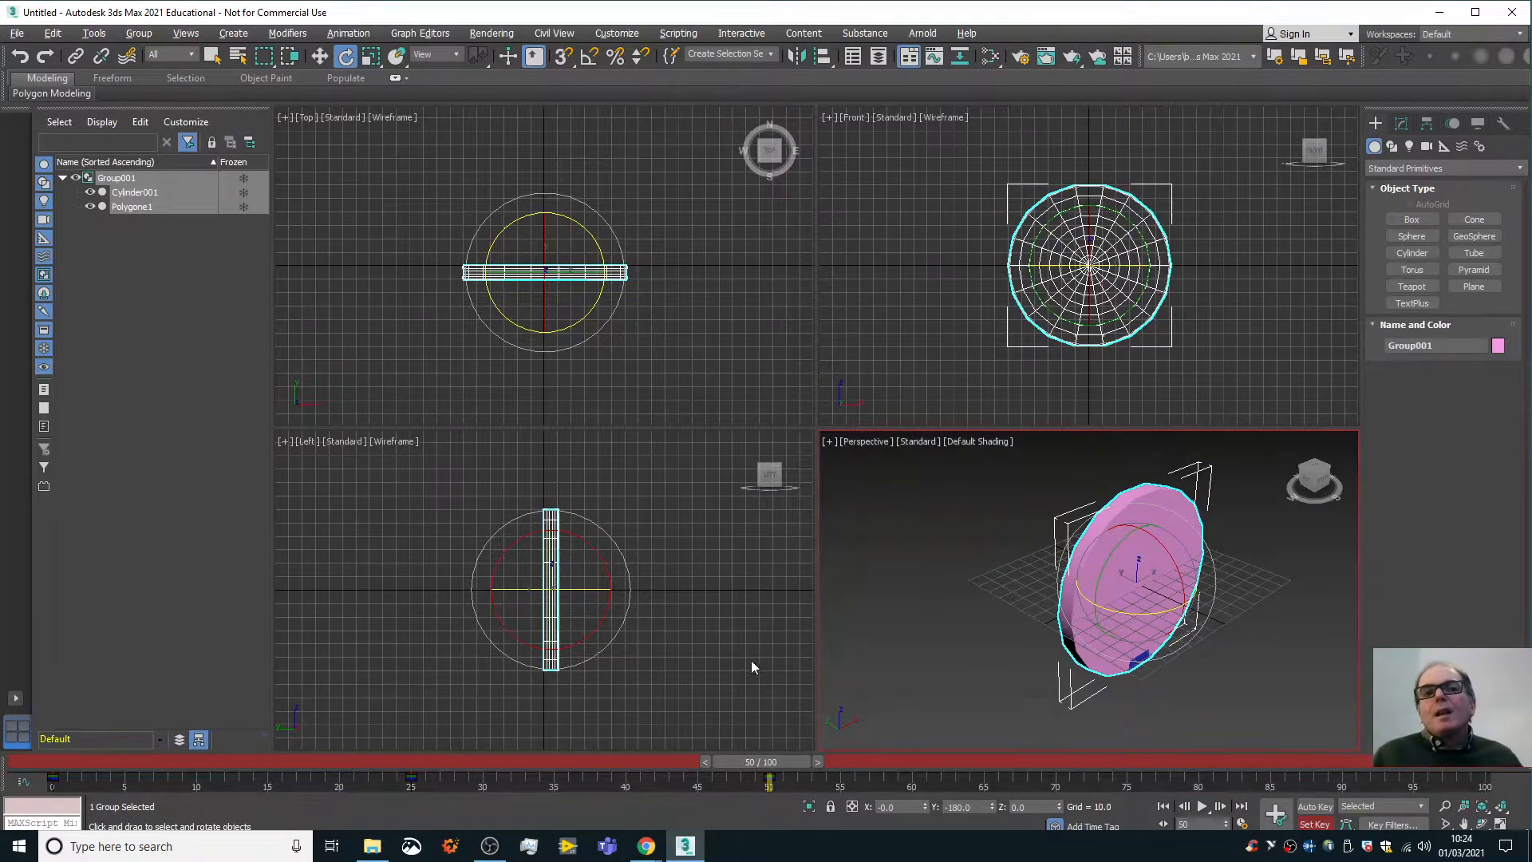
At frame 75, rotate the group to 270 degrees about the Y axis and set a key for it.
{"action": "left_click_drag", "start_coordinate": [746, 758], "coordinate": [1107, 740]}
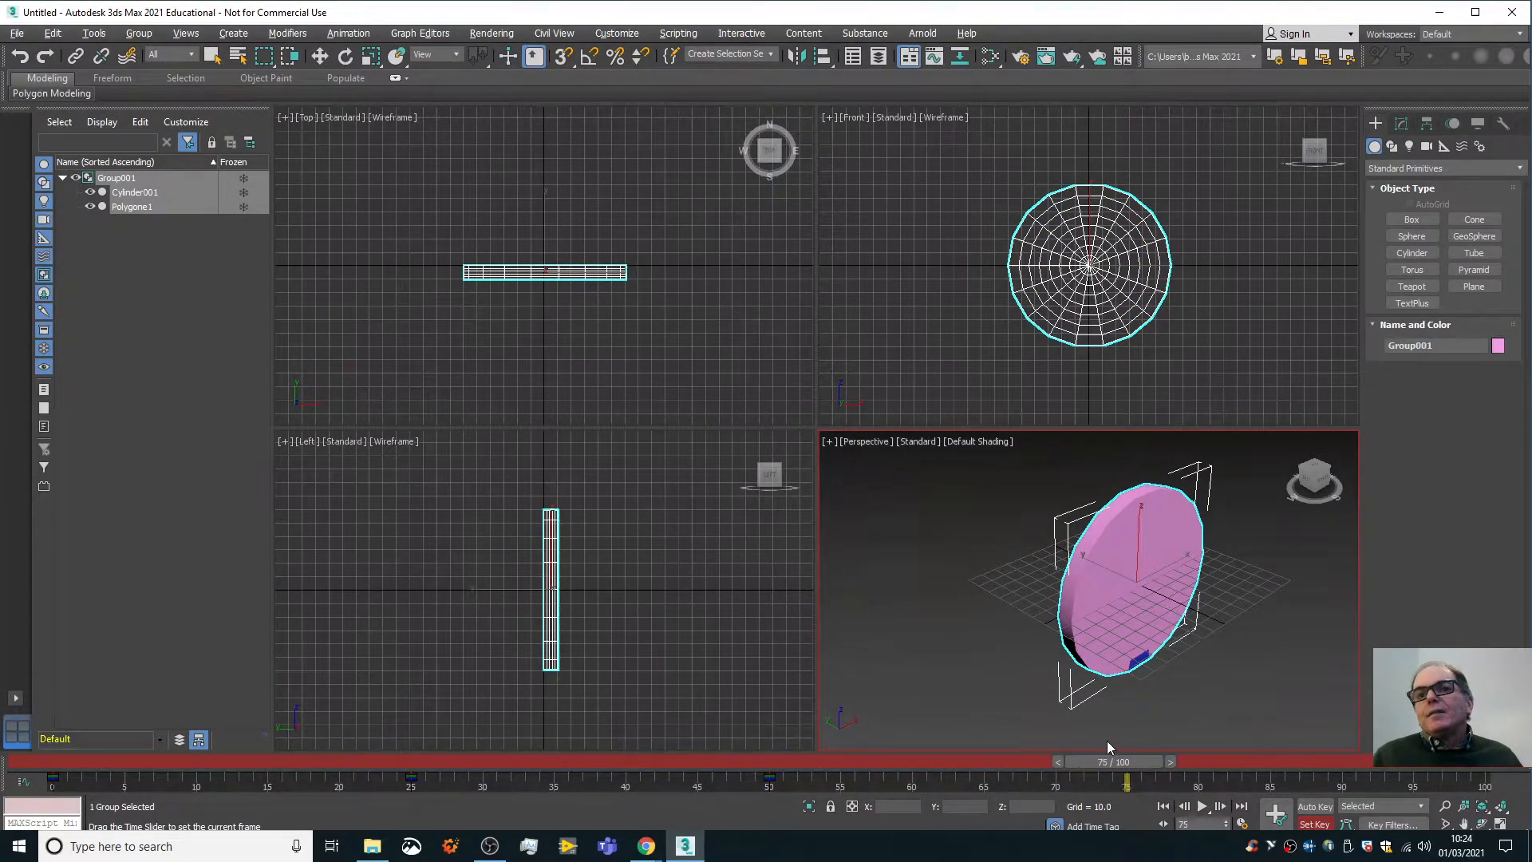
{"action": "key", "text": "e"}
{"action": "left_click", "coordinate": [982, 807]}
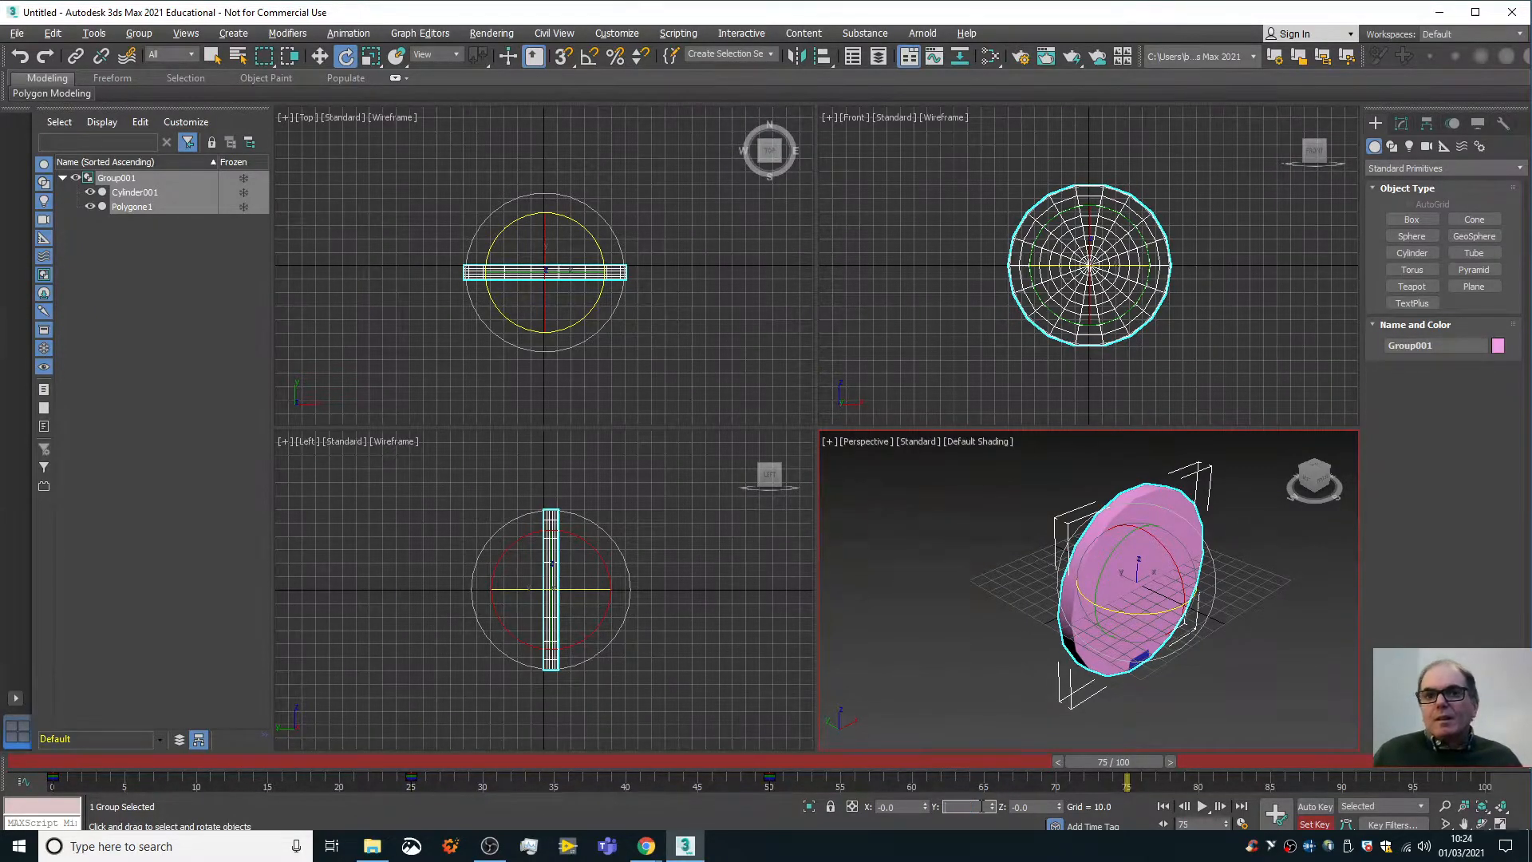
{"action": "type", "text": "270"}
{"action": "key", "text": "Return"}
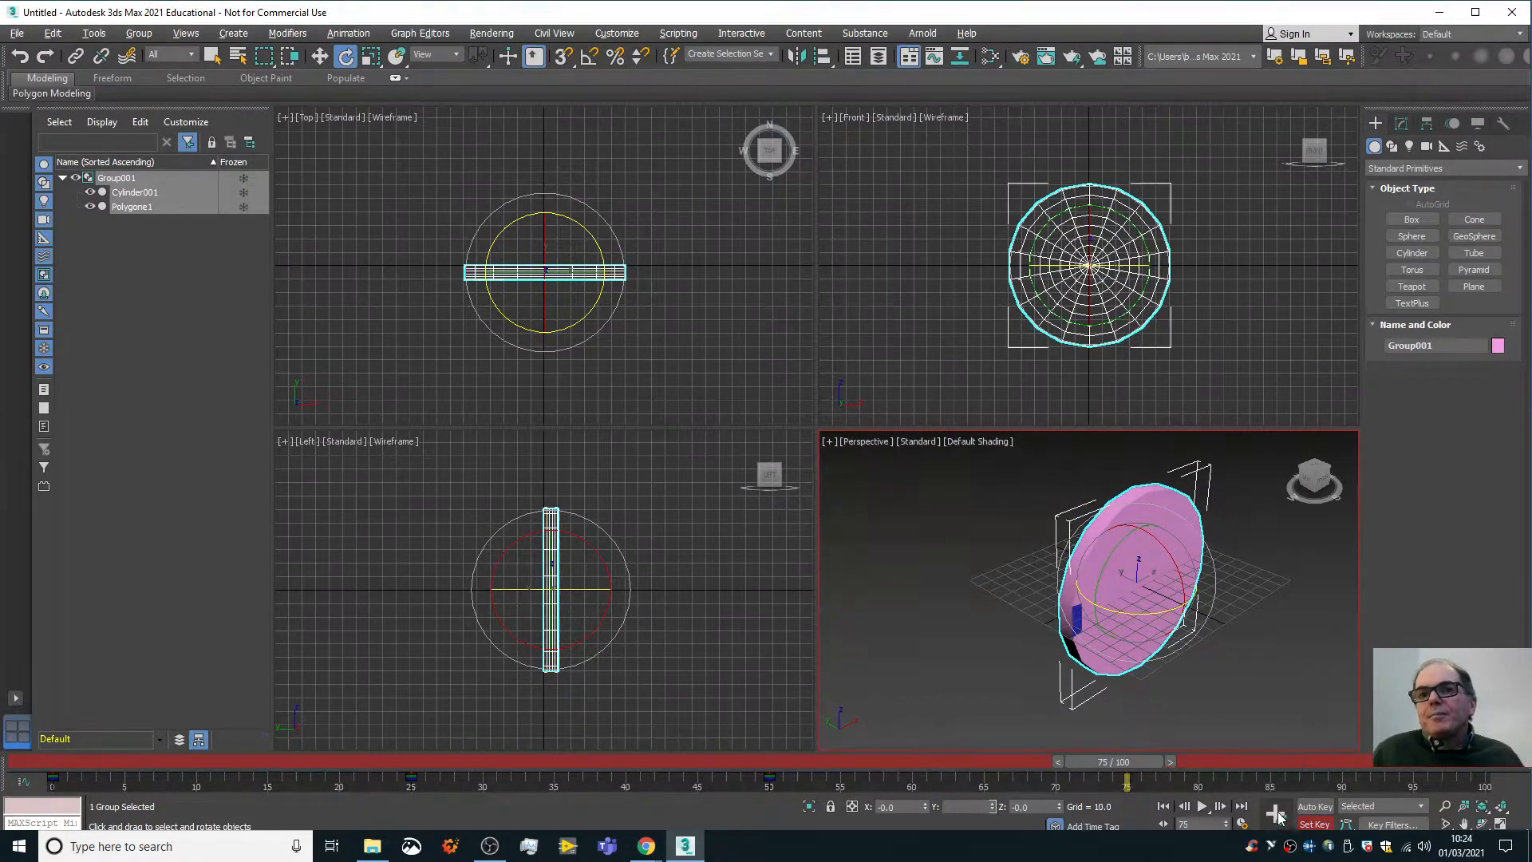
At frame 100, rotate the group to 0 degrees about the Y axis and set a key for it.
{"action": "key", "text": "q"}
{"action": "left_click_drag", "start_coordinate": [1121, 762], "coordinate": [1466, 771]}
{"action": "key", "text": "e"}
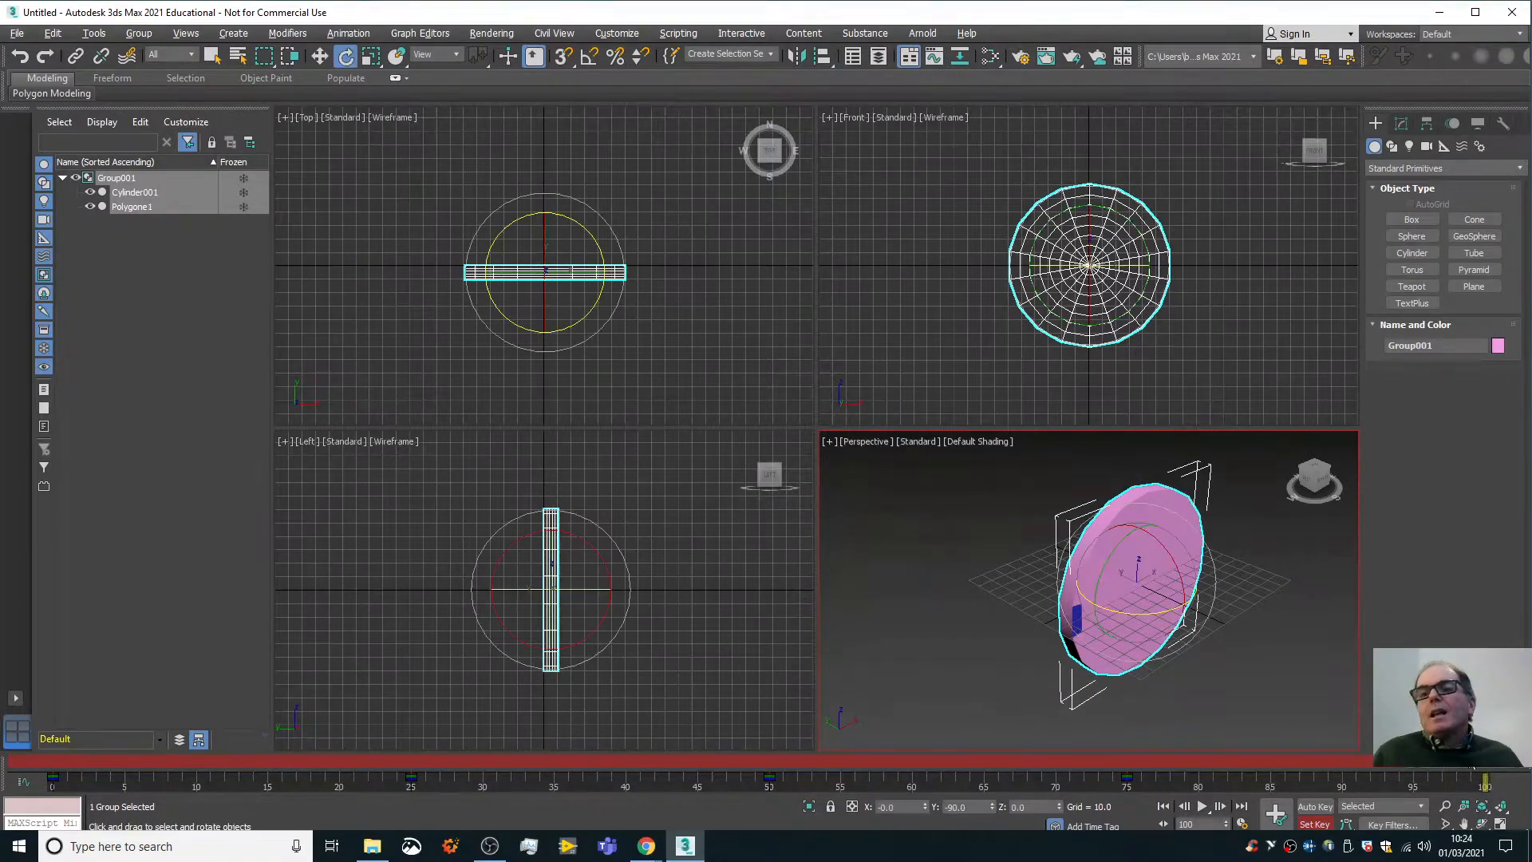
{"action": "left_click", "coordinate": [971, 804]}
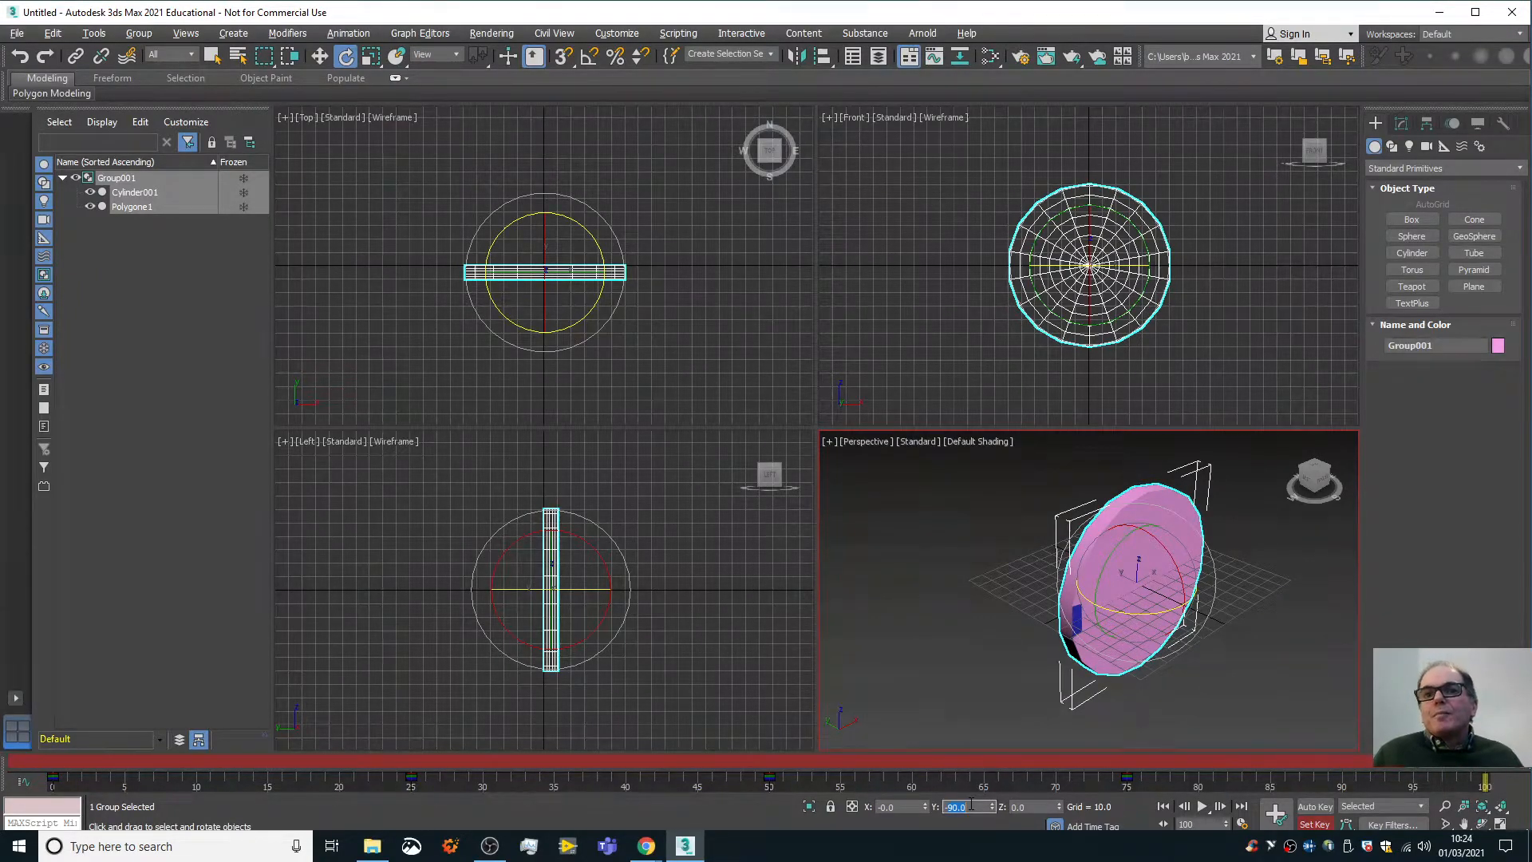
{"action": "type", "text": "0"}
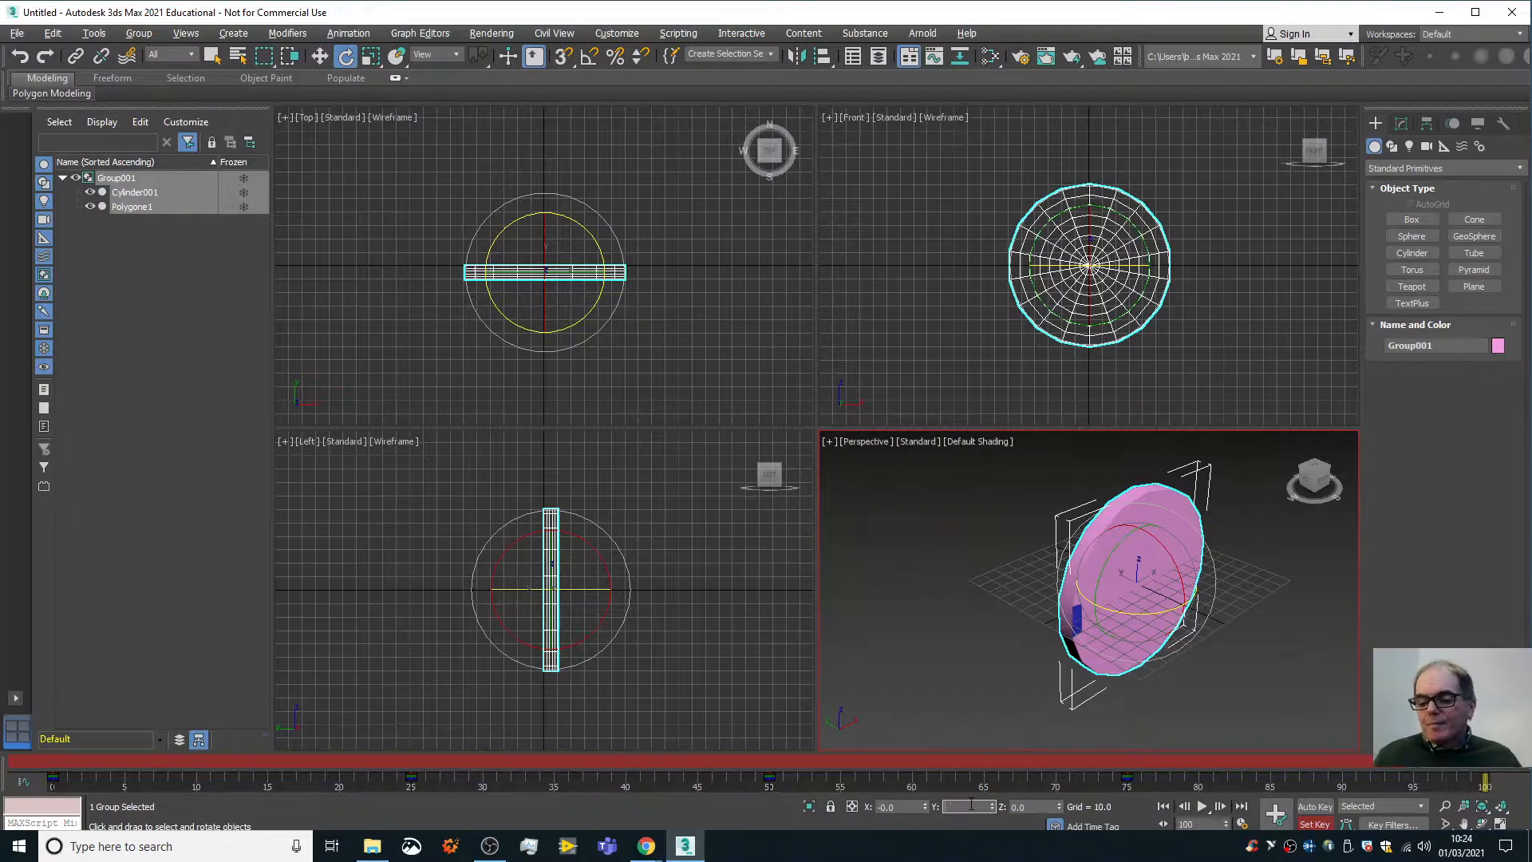
{"action": "key", "text": "Return"}
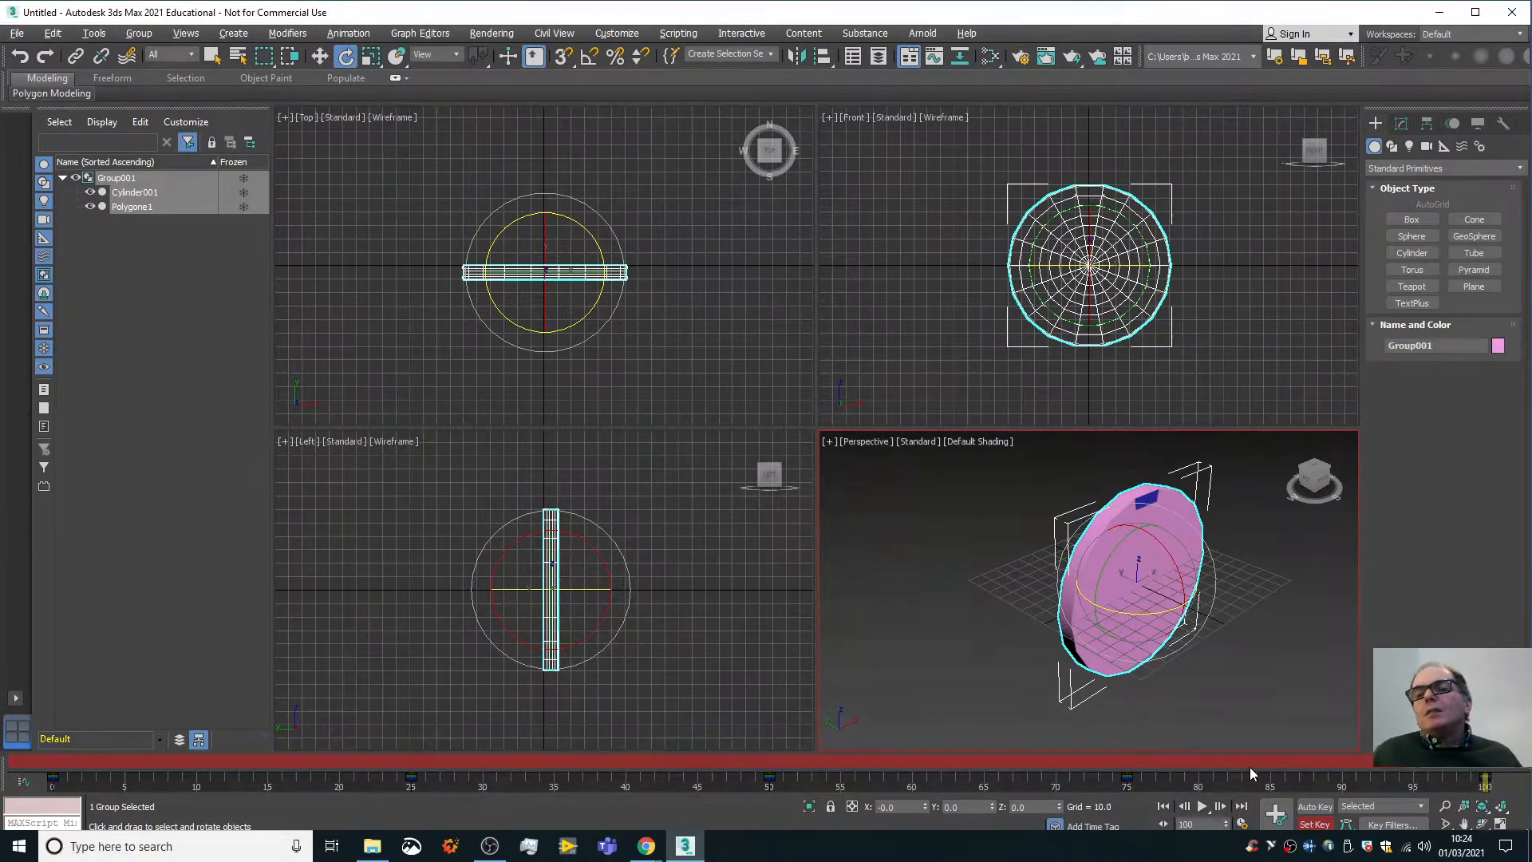
Turn off Set Key mode and return the timeline to frame 0.
{"action": "left_click", "coordinate": [1317, 824]}
{"action": "left_click_drag", "start_coordinate": [1484, 762], "coordinate": [72, 772]}
{"action": "key", "text": "e"}
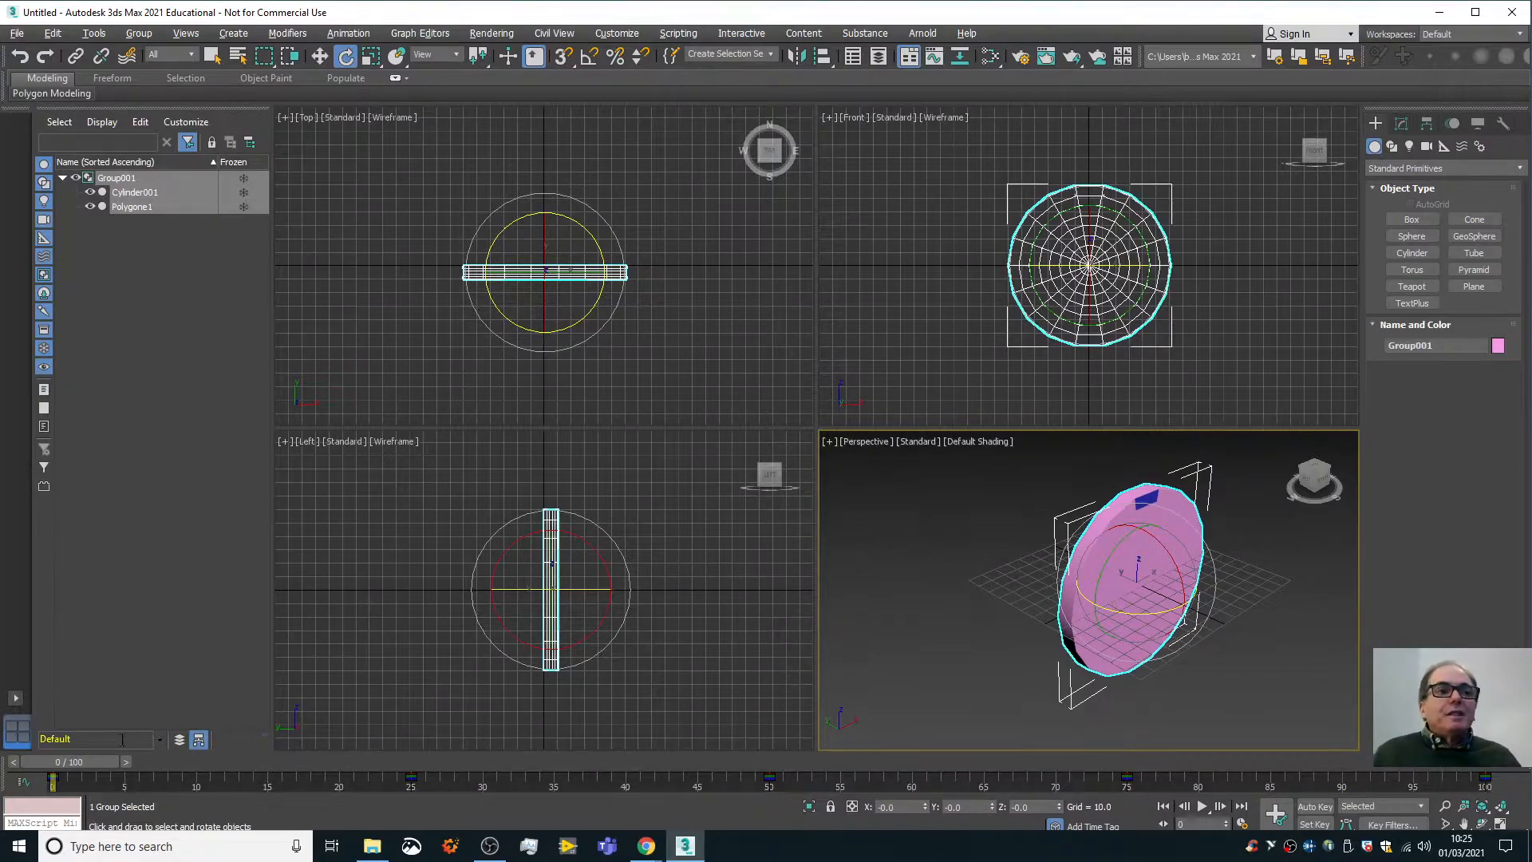
{"action": "key", "text": "q"}
{"action": "left_click_drag", "start_coordinate": [66, 769], "coordinate": [39, 824]}
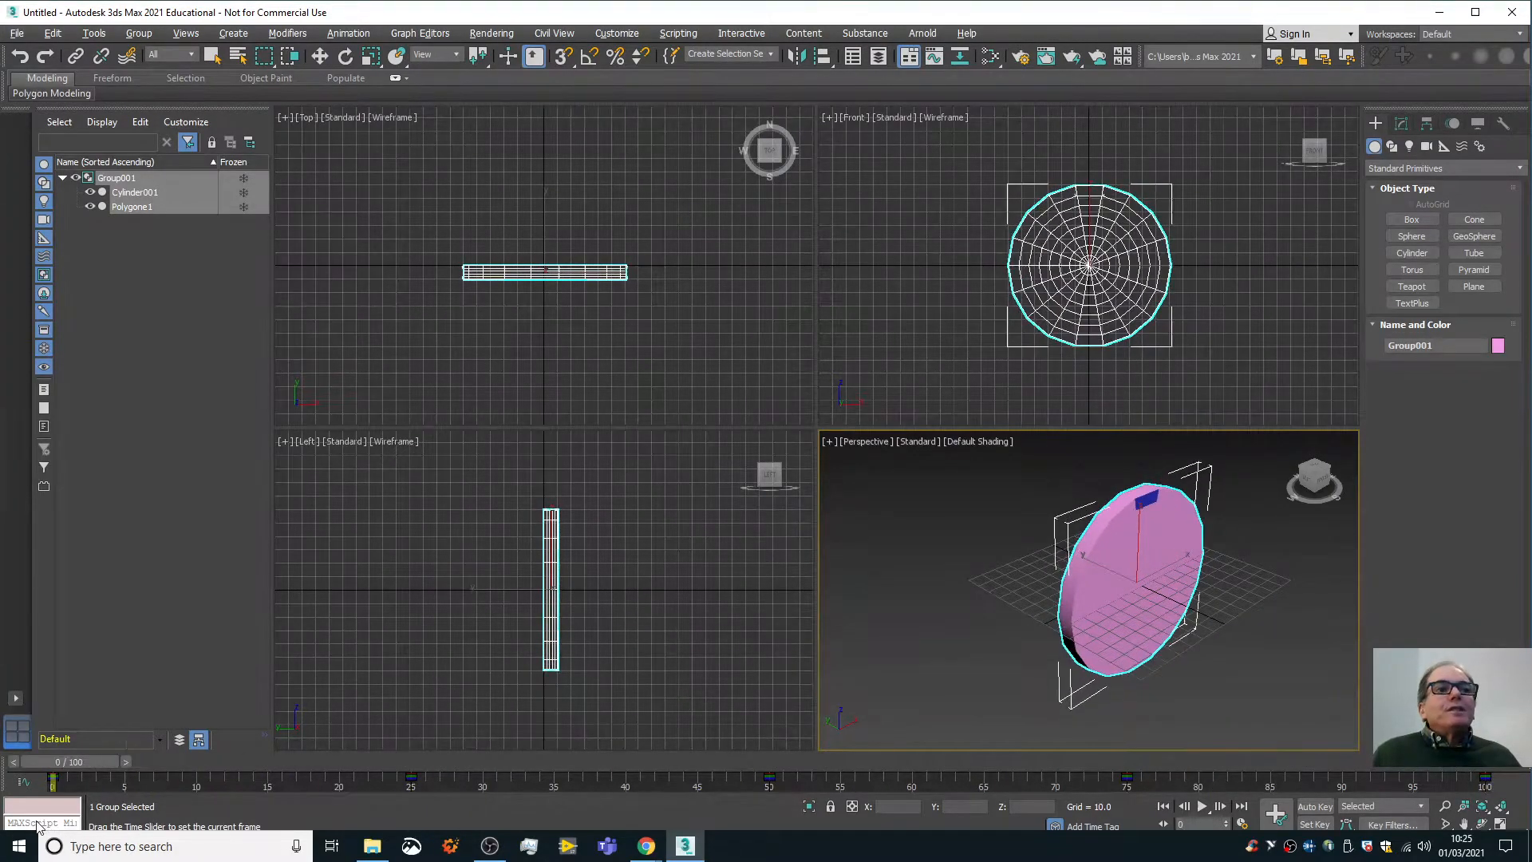
{"action": "key", "text": "e"}
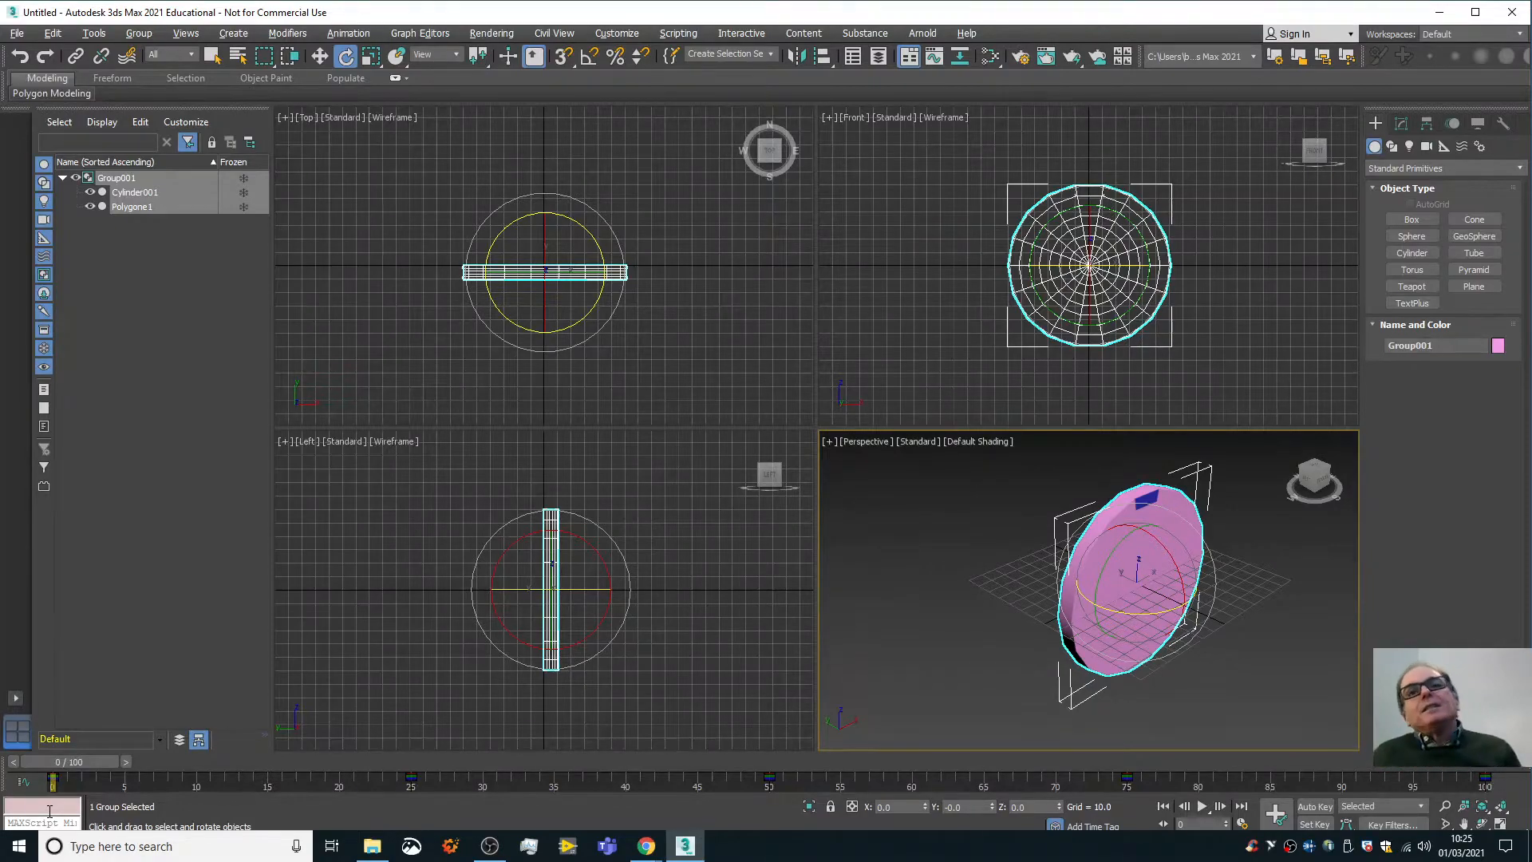
Save the scene in the Documents folder as 3DSM_TS_5.max, overwriting the existing file.
{"action": "left_click", "coordinate": [16, 32]}
{"action": "left_click", "coordinate": [35, 155]}
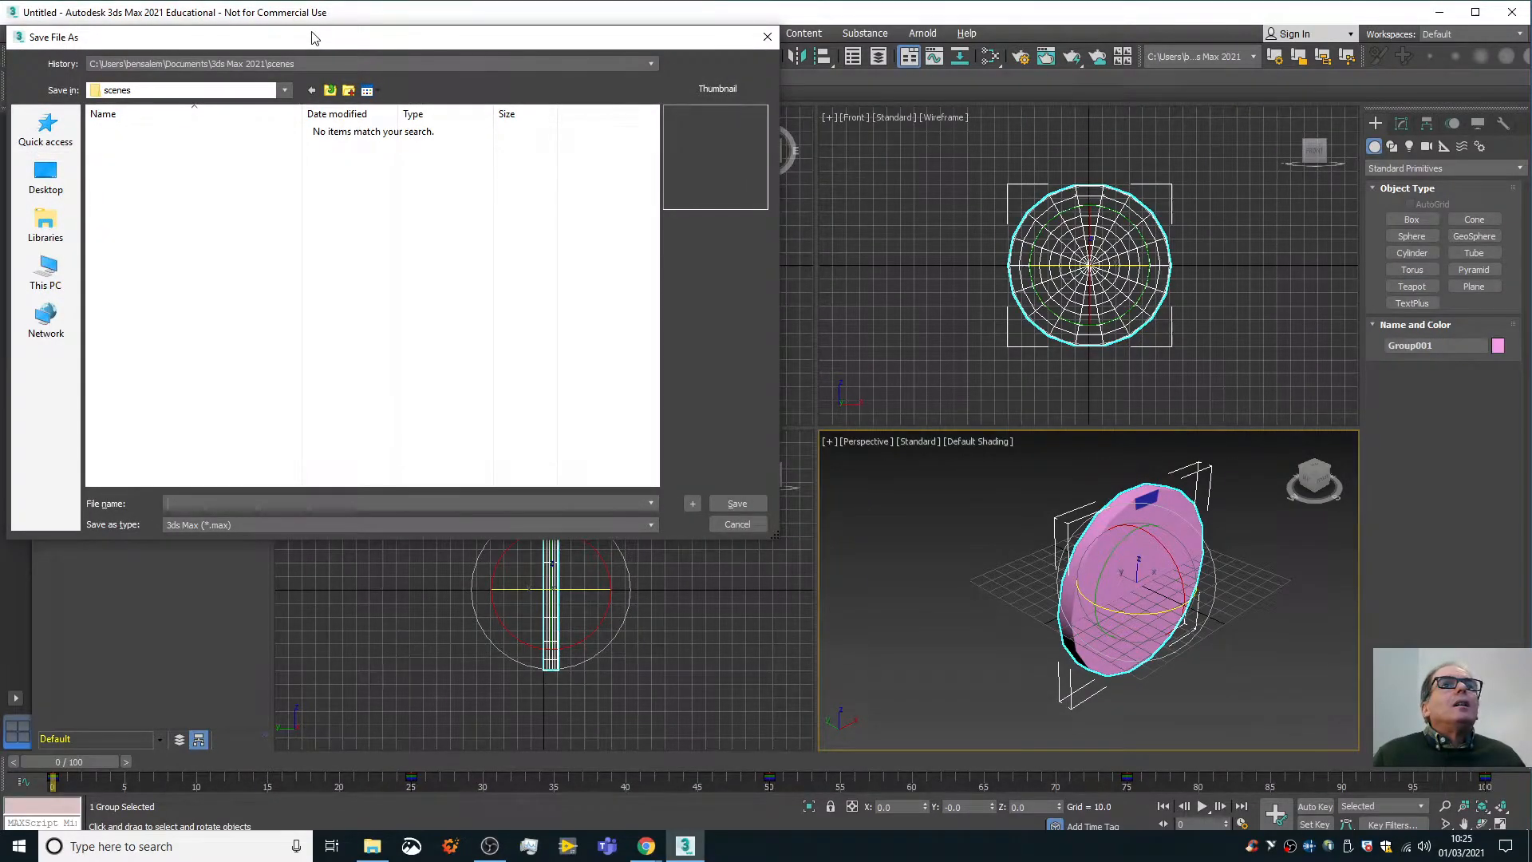
{"action": "left_click", "coordinate": [330, 90]}
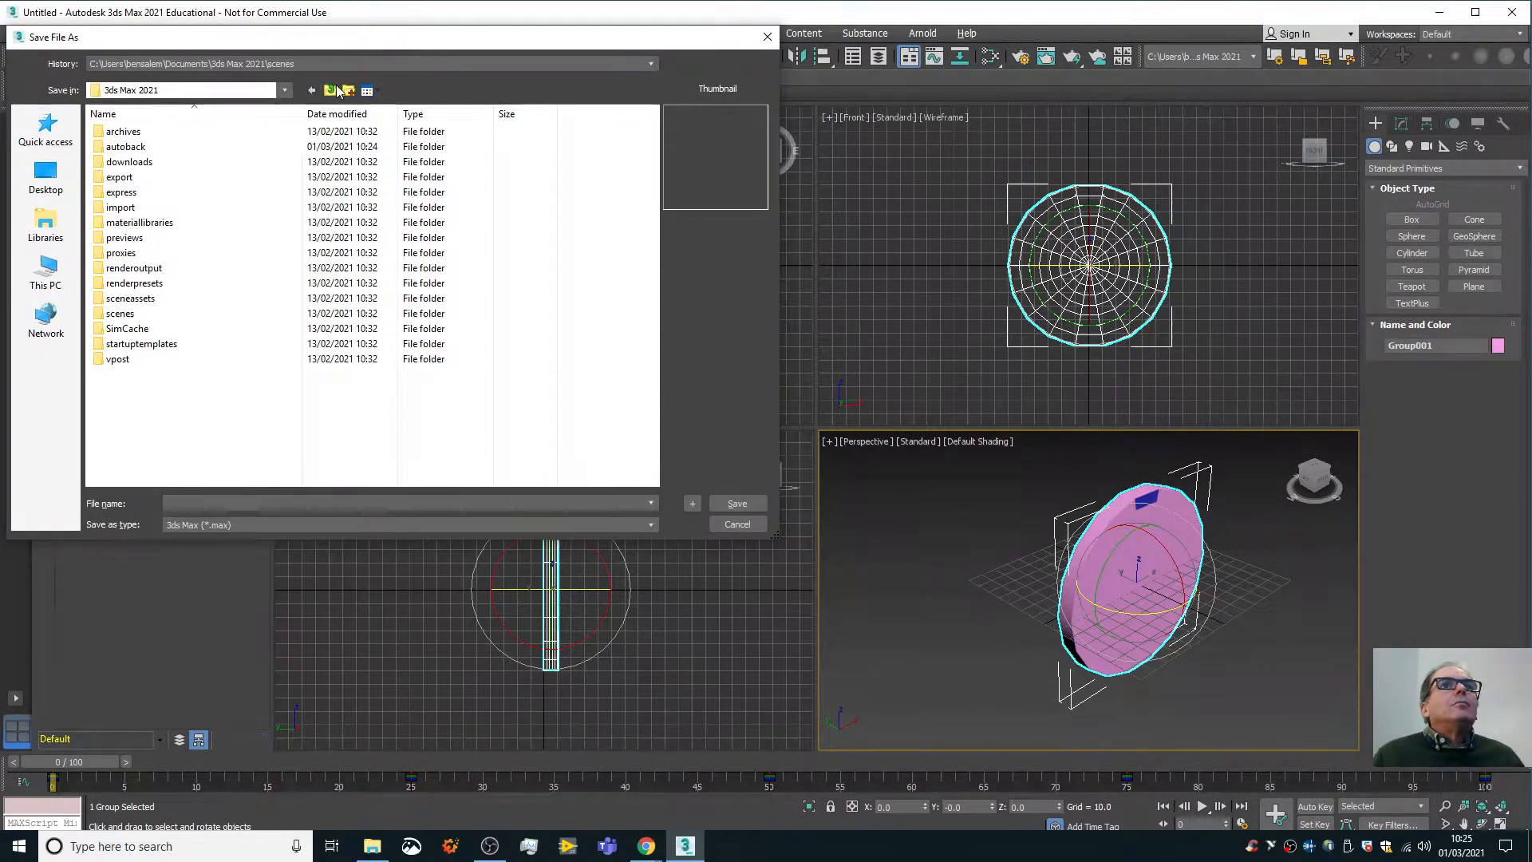
{"action": "left_click", "coordinate": [329, 90]}
{"action": "scroll", "coordinate": [331, 360], "scroll_direction": "down", "scroll_amount": 1}
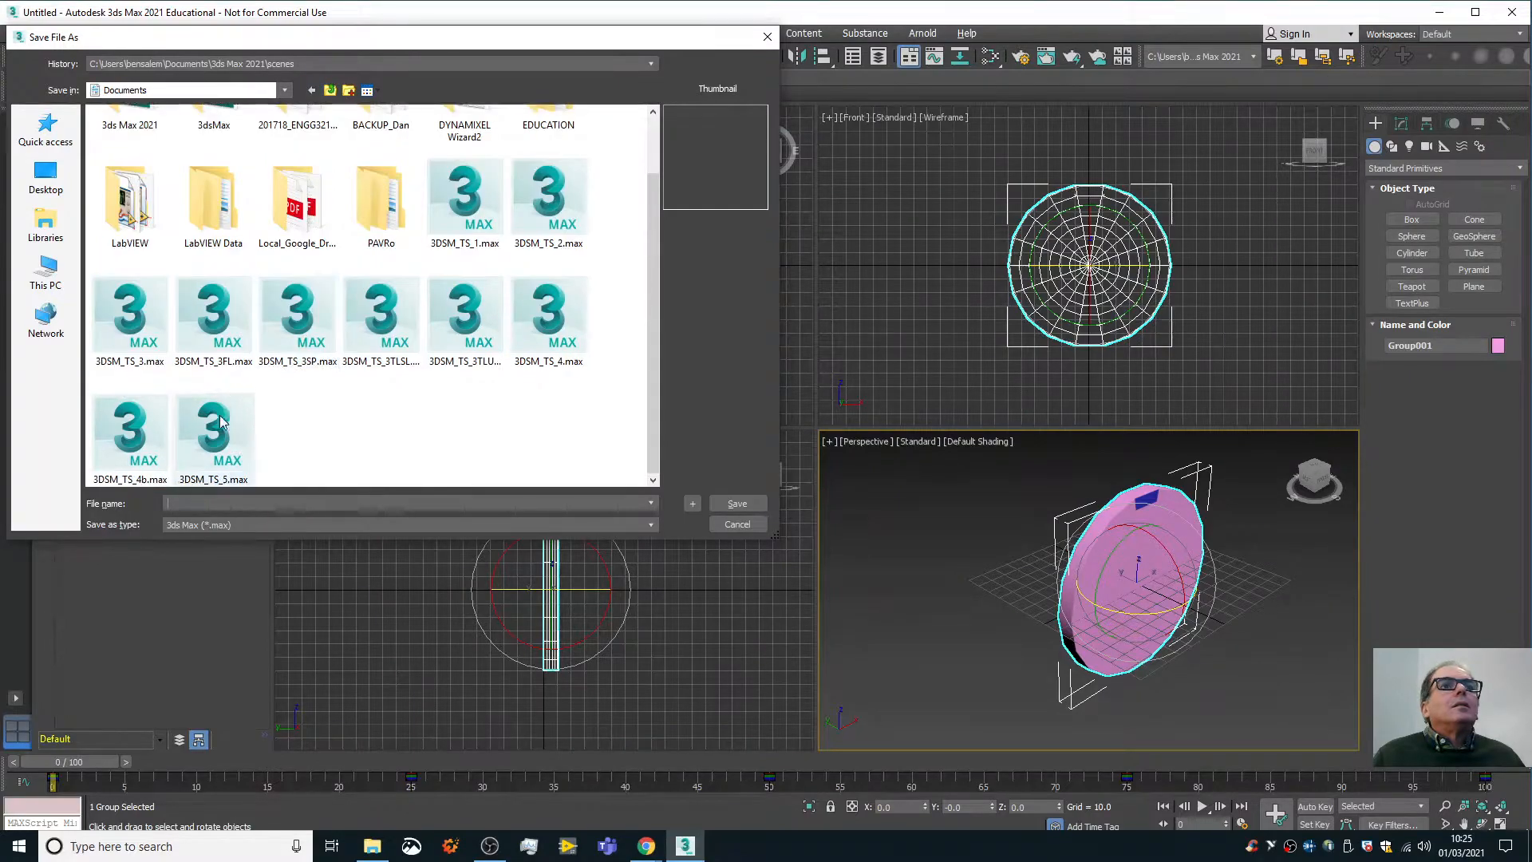
{"action": "left_click", "coordinate": [220, 430]}
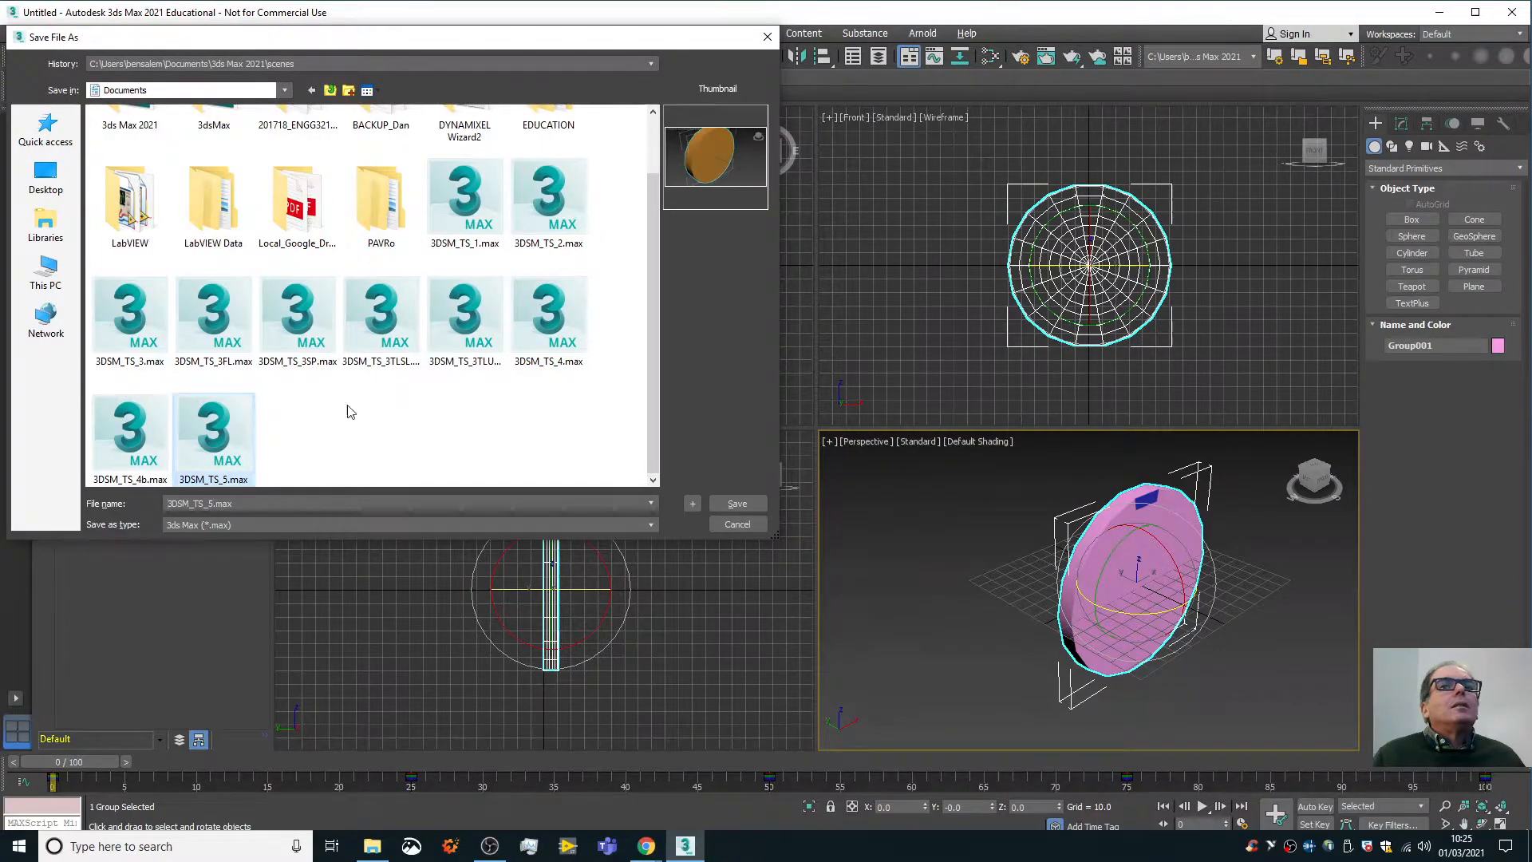
{"action": "left_click", "coordinate": [733, 503]}
{"action": "left_click", "coordinate": [773, 450]}
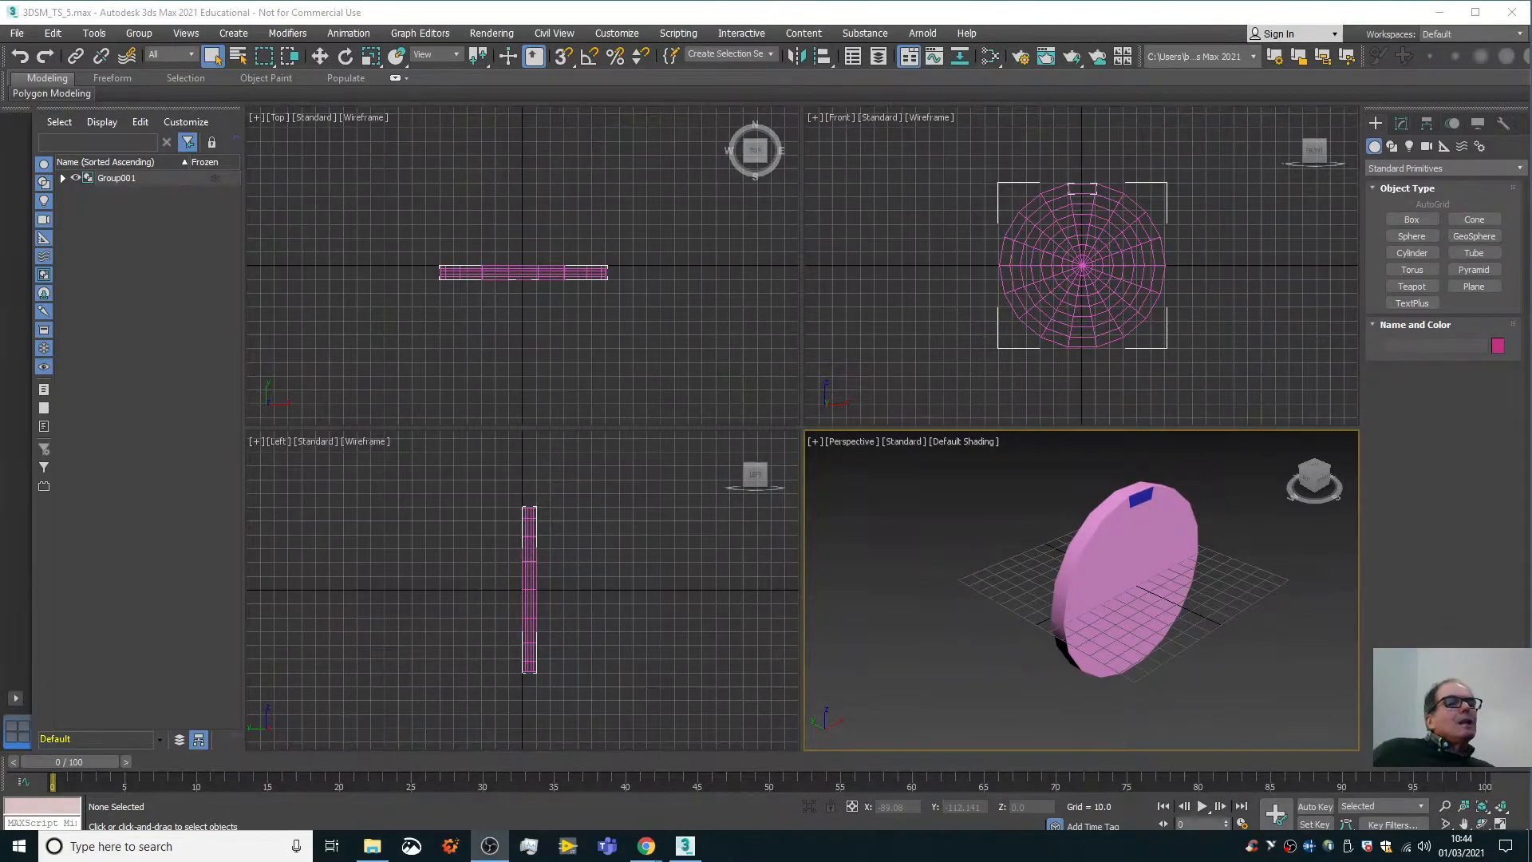
Play and stop the wheel animation, and scrub the timeline to frame 100 to check the rotation.
{"action": "left_click", "coordinate": [1203, 806]}
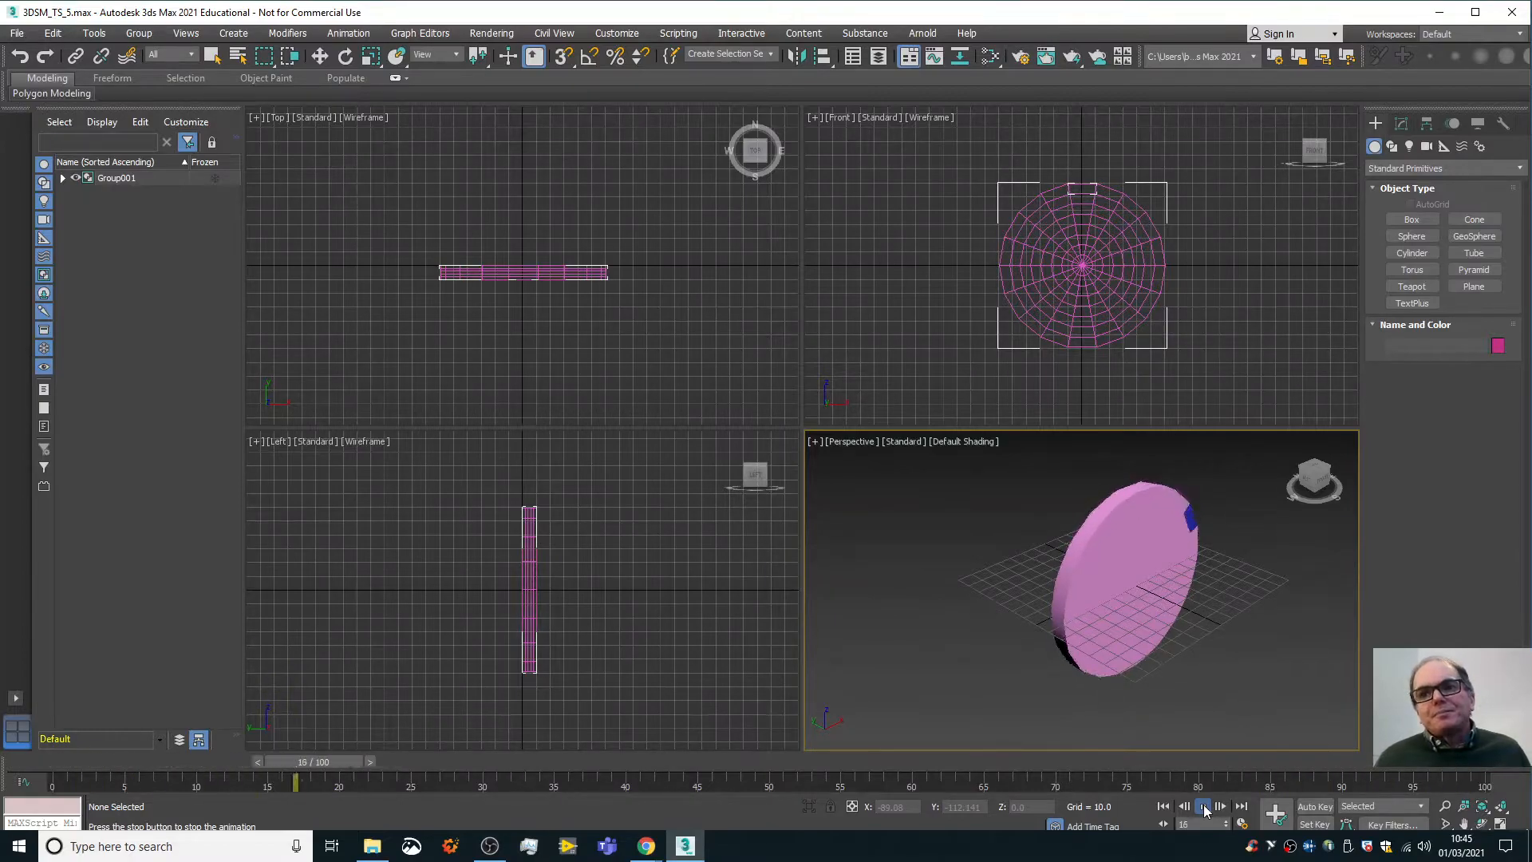
{"action": "left_click", "coordinate": [1203, 805]}
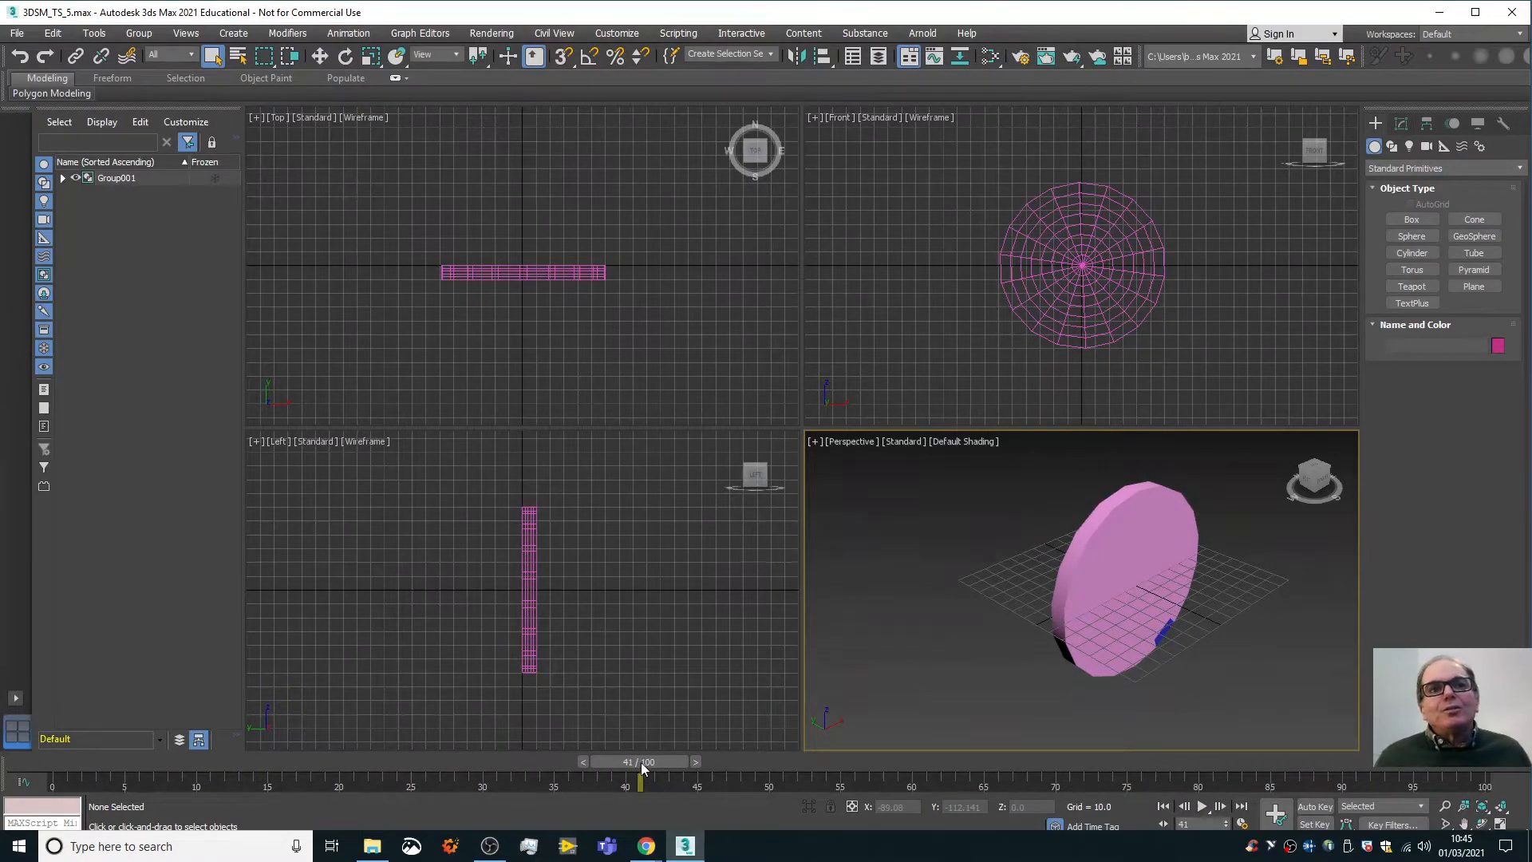
{"action": "left_click_drag", "start_coordinate": [638, 761], "coordinate": [1356, 761]}
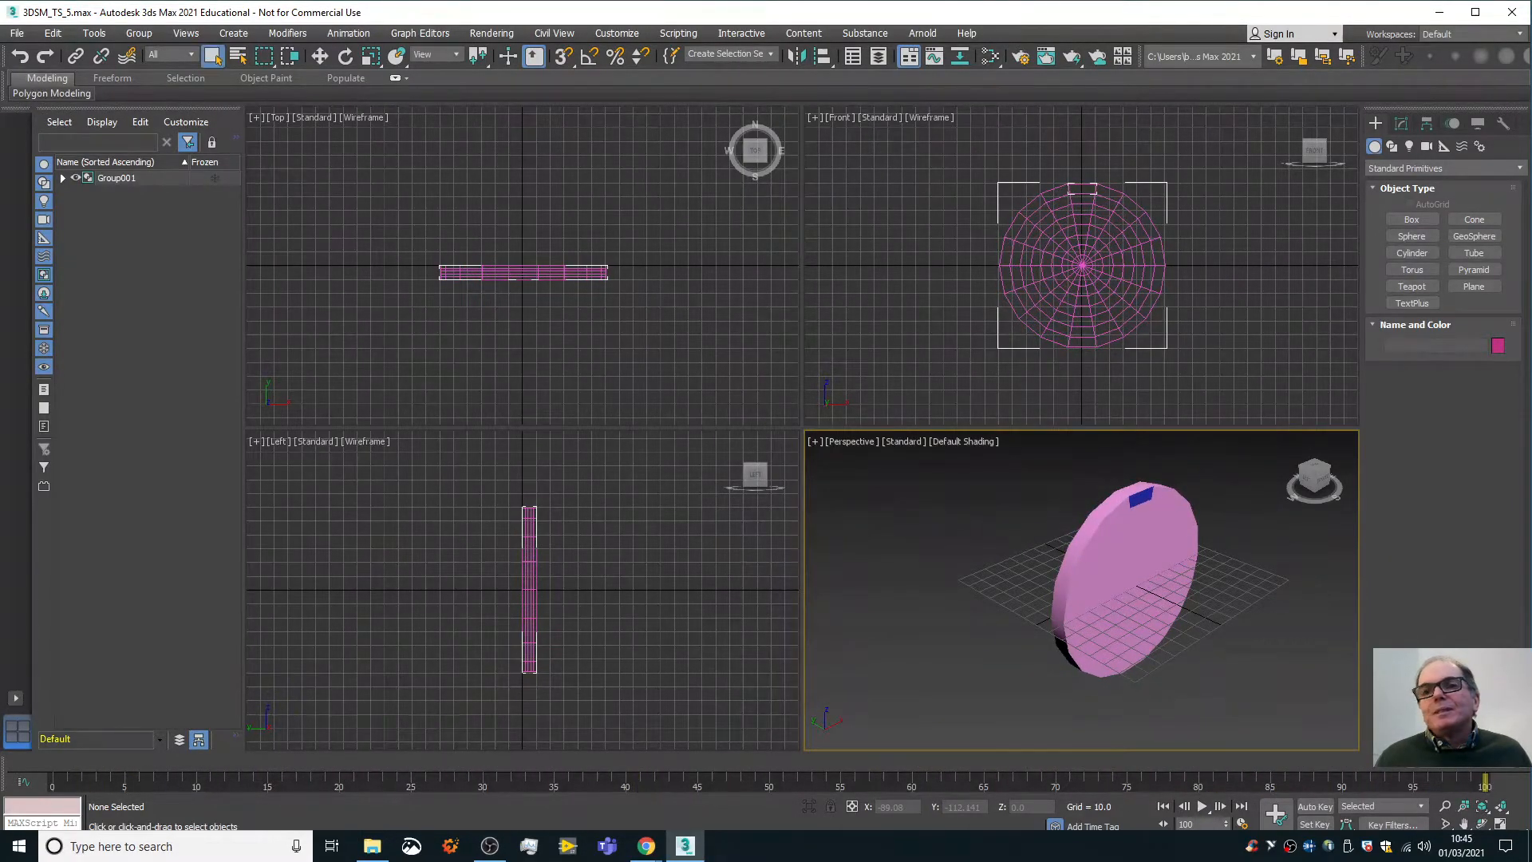
With Set Key mode enabled, set the group's Y rotation to 0 at frame 99 and add a key for it.
{"action": "left_click", "coordinate": [1313, 824]}
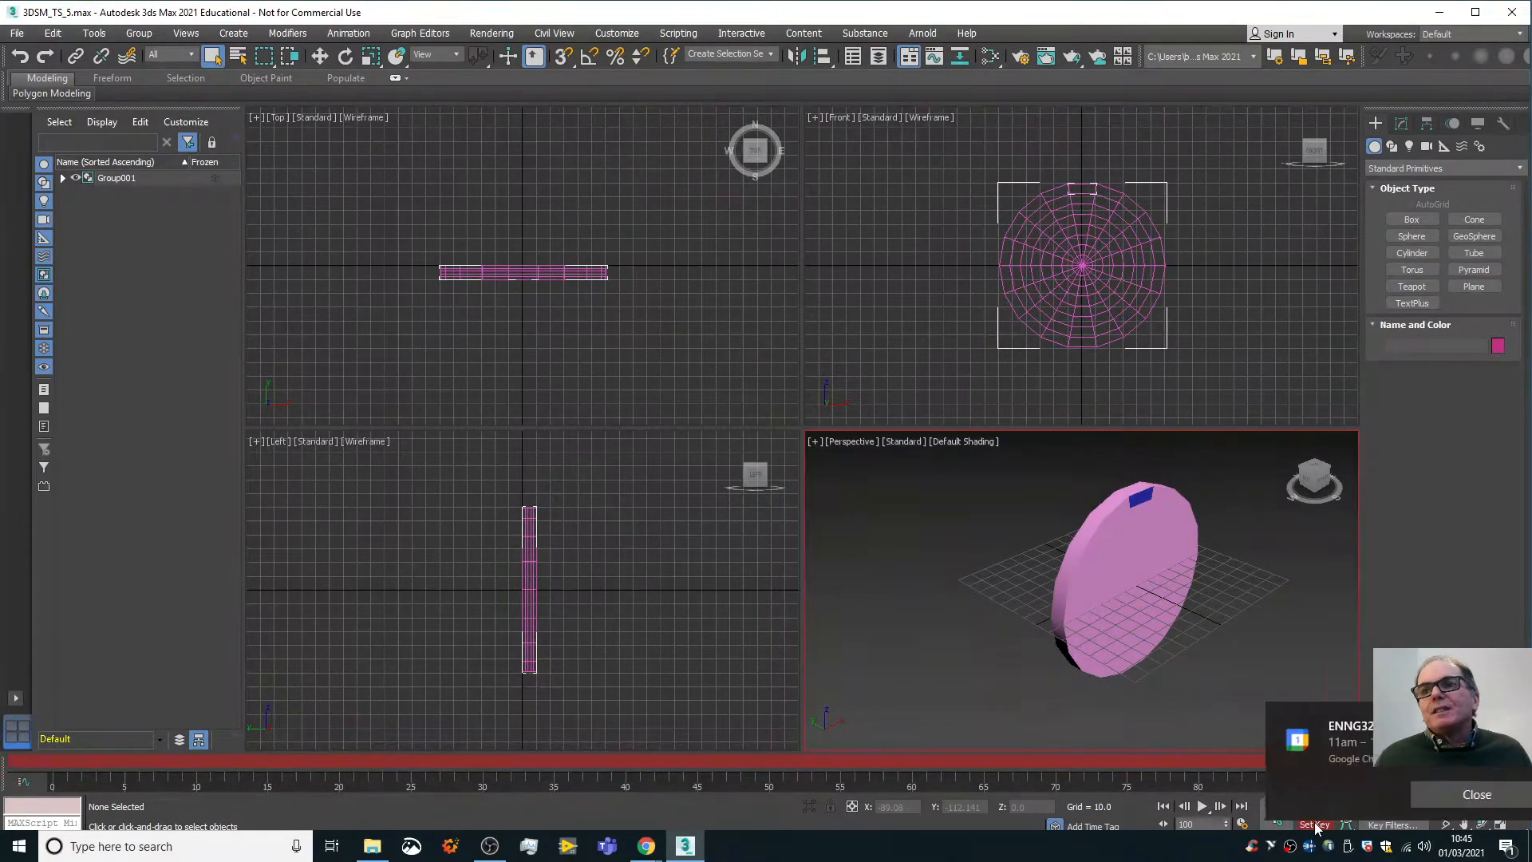
{"action": "left_click", "coordinate": [1425, 796]}
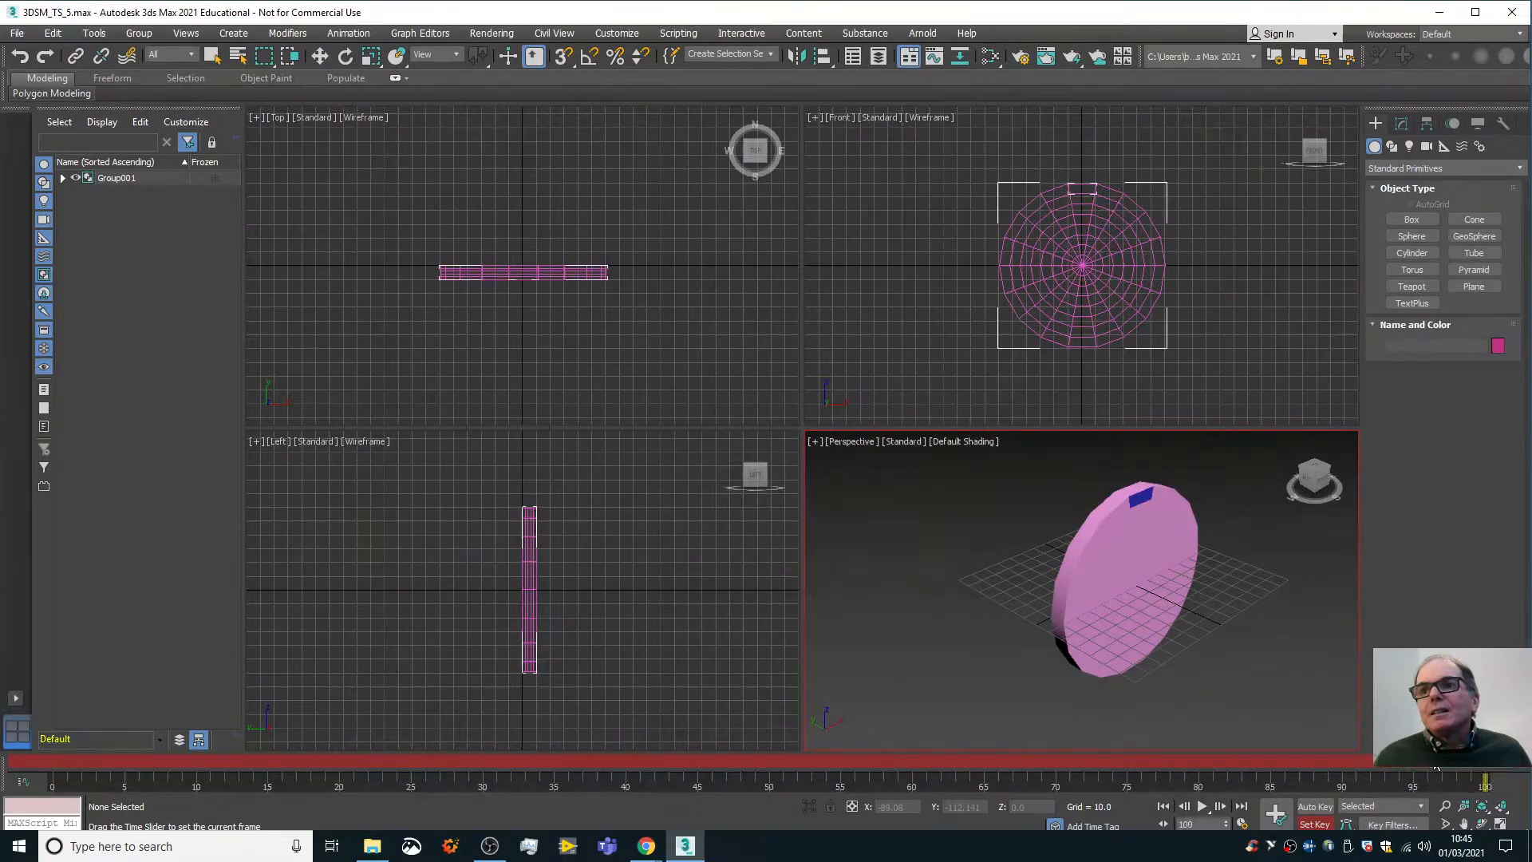
{"action": "left_click_drag", "start_coordinate": [1438, 767], "coordinate": [1483, 765]}
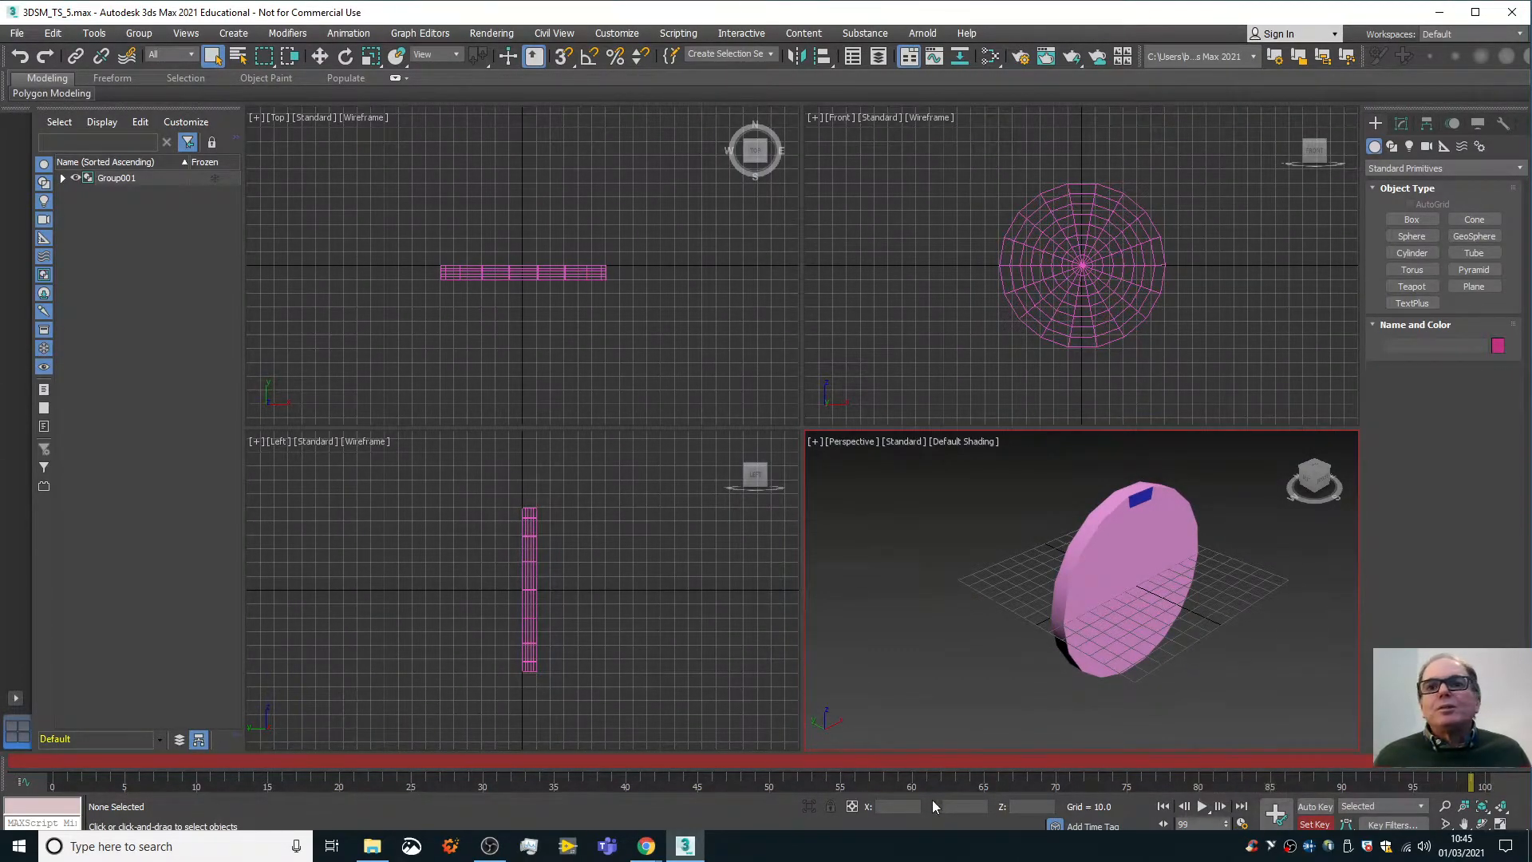
{"action": "left_click", "coordinate": [345, 56]}
{"action": "left_click", "coordinate": [1125, 535]}
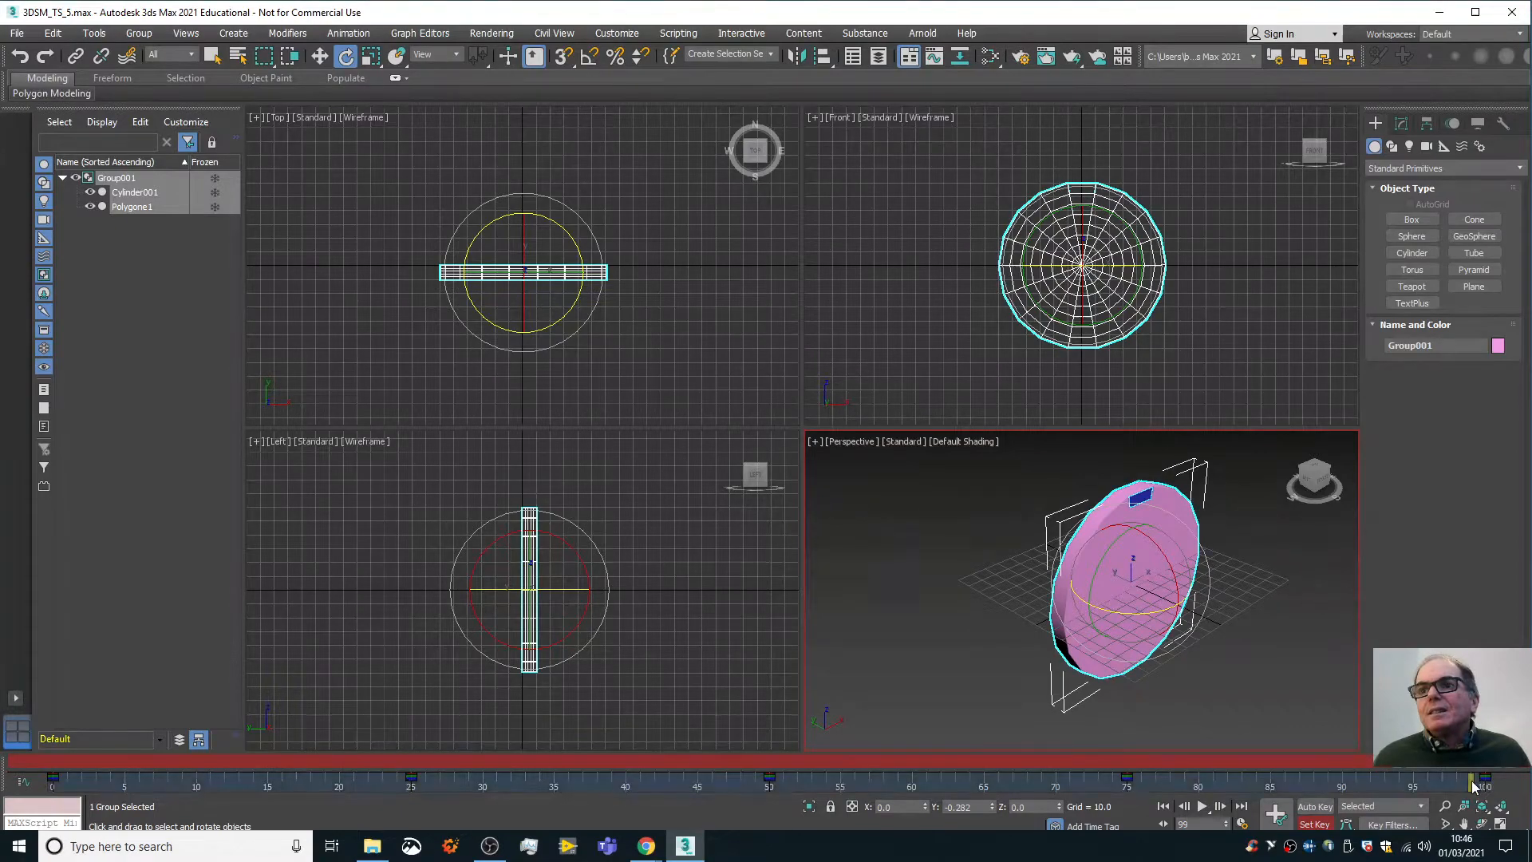
{"action": "mouse_move", "coordinate": [1450, 768]}
{"action": "left_mouse_down"}
{"action": "mouse_move", "coordinate": [1493, 768]}
{"action": "mouse_move", "coordinate": [1448, 756]}
{"action": "left_mouse_up"}
{"action": "key", "text": "e"}
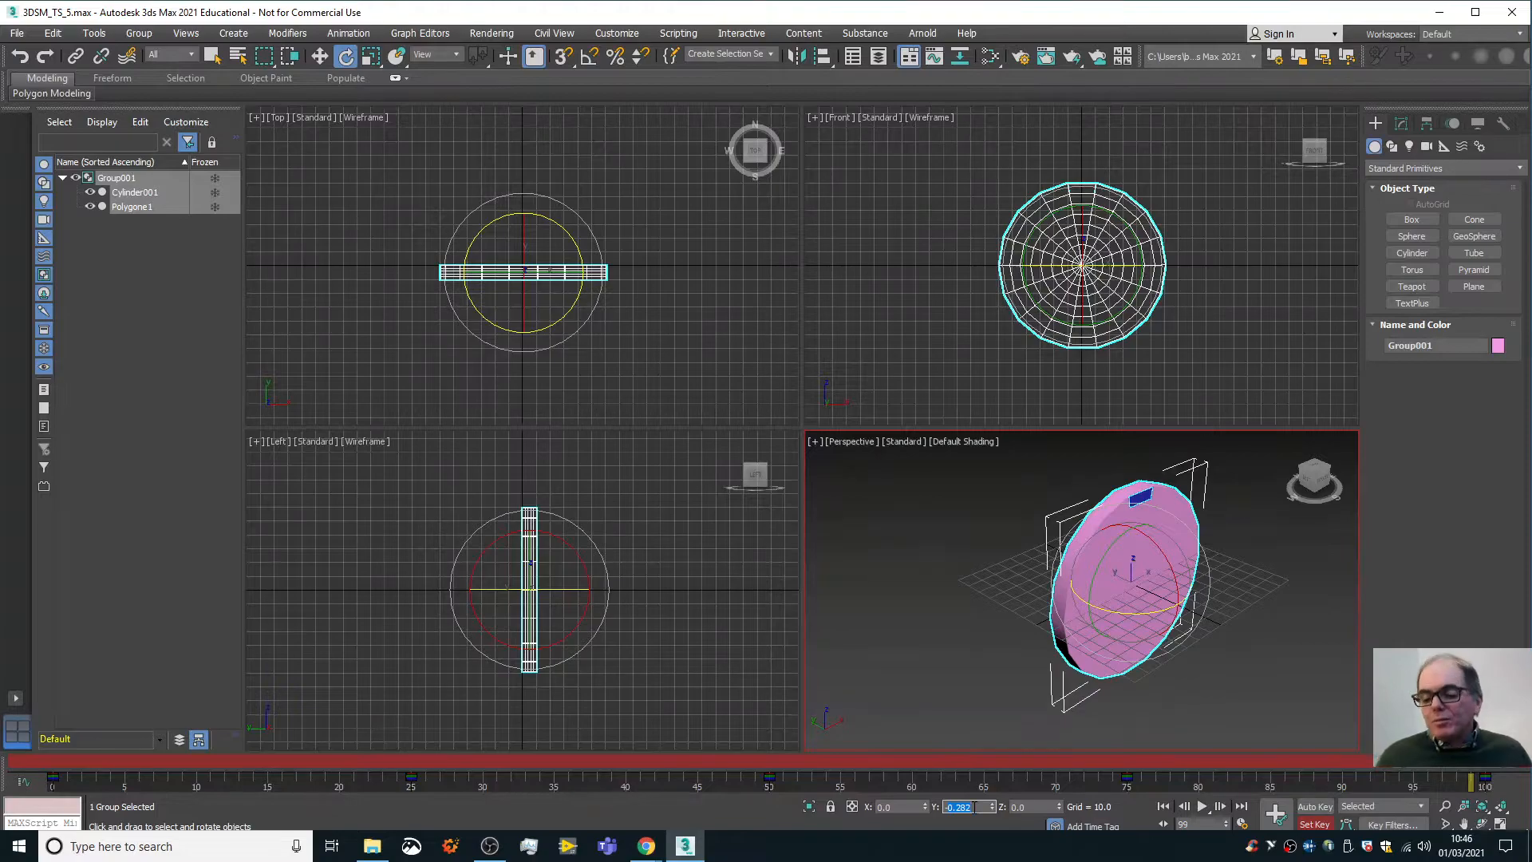
{"action": "type", "text": "-0"}
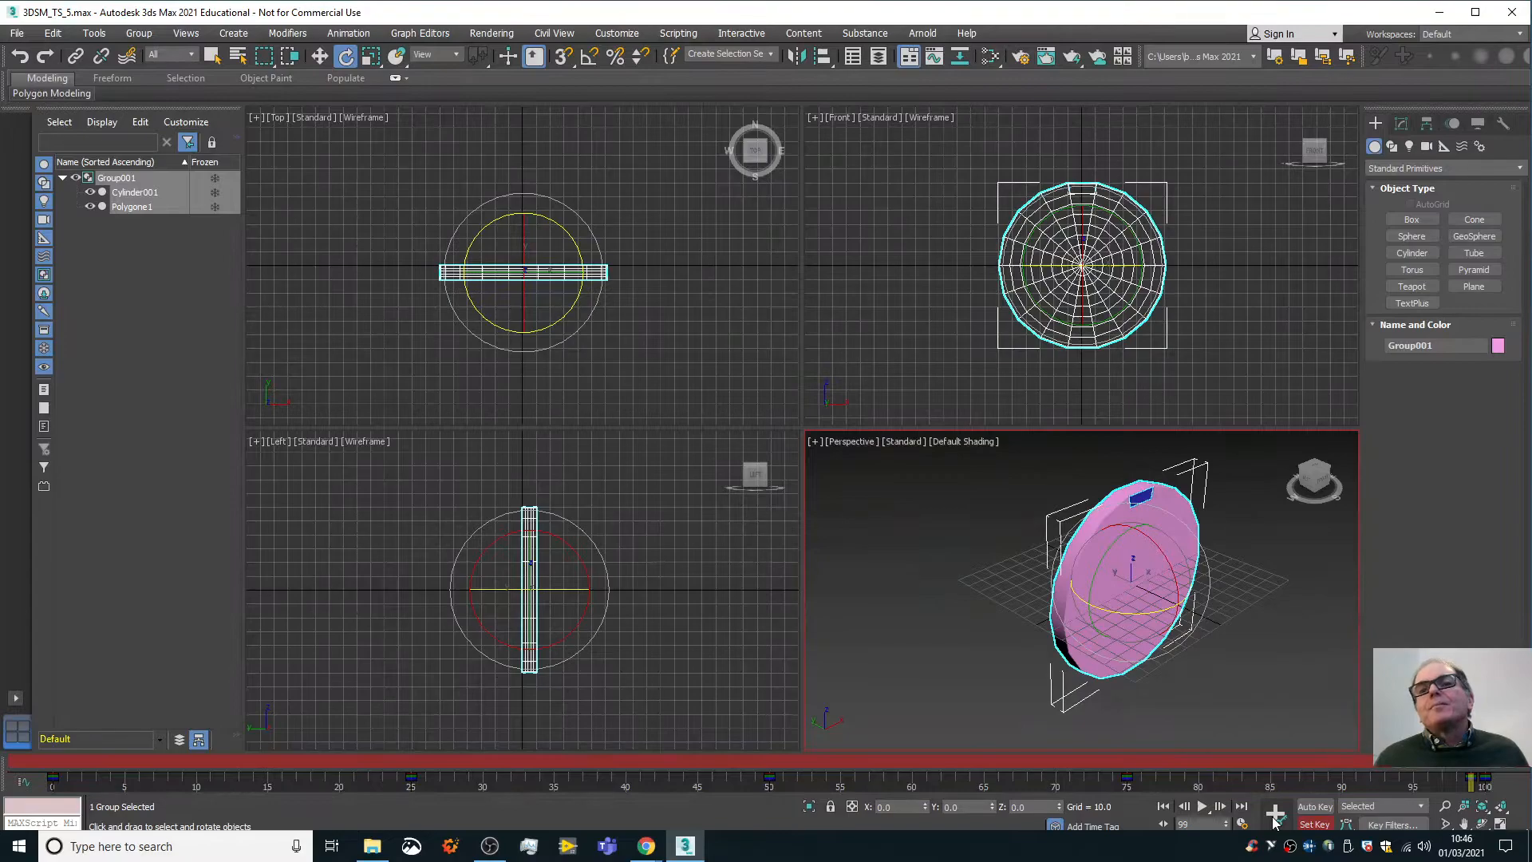
Play the animation to review the wheel's rotation with the key at frame 99, and stop playback.
{"action": "left_click", "coordinate": [1203, 808]}
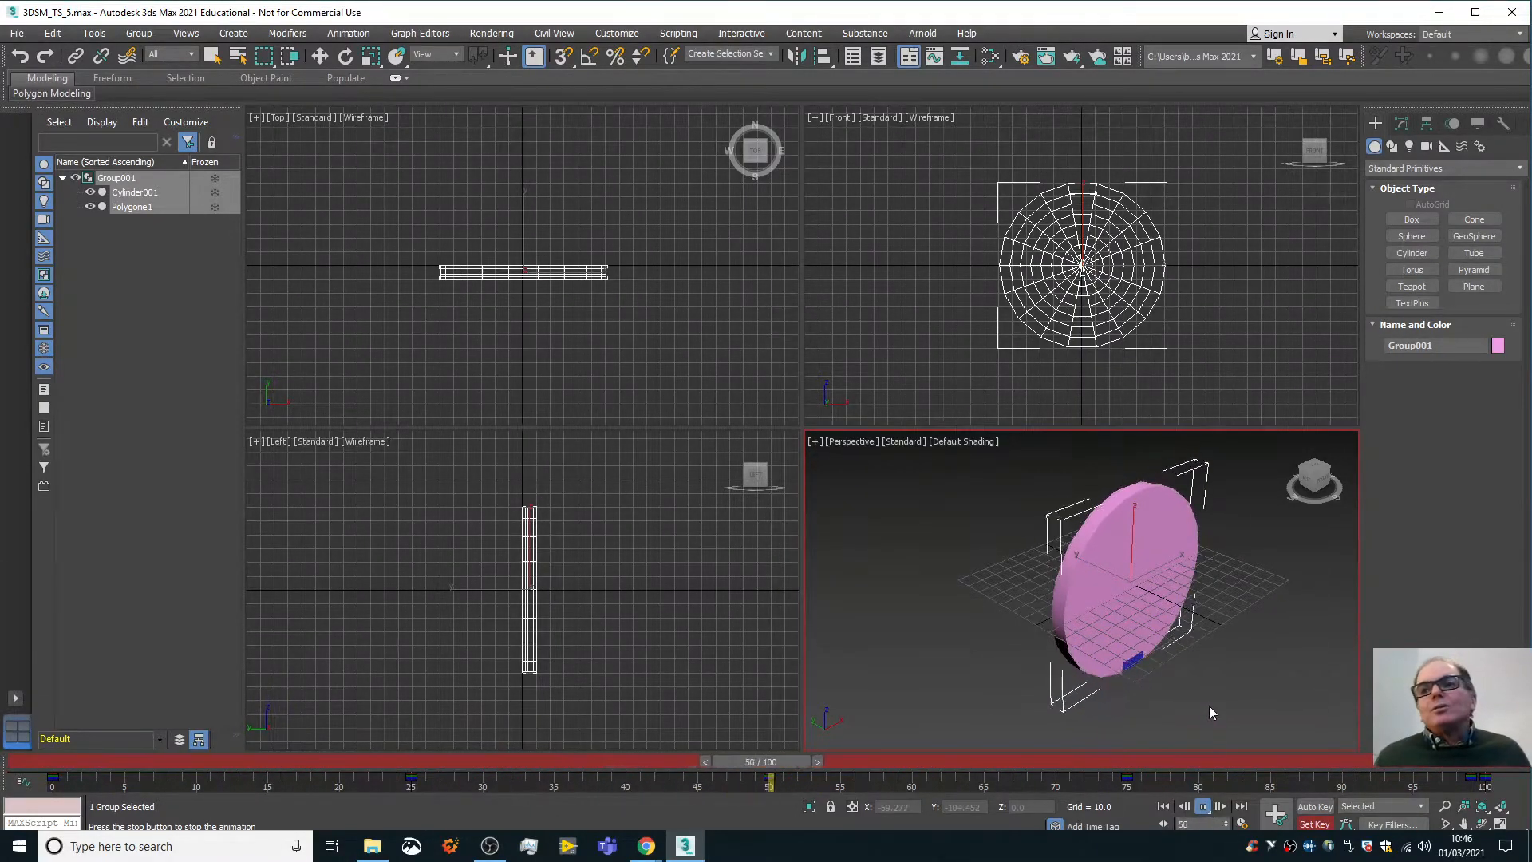
{"action": "left_click", "coordinate": [1202, 811]}
{"action": "key", "text": "e"}
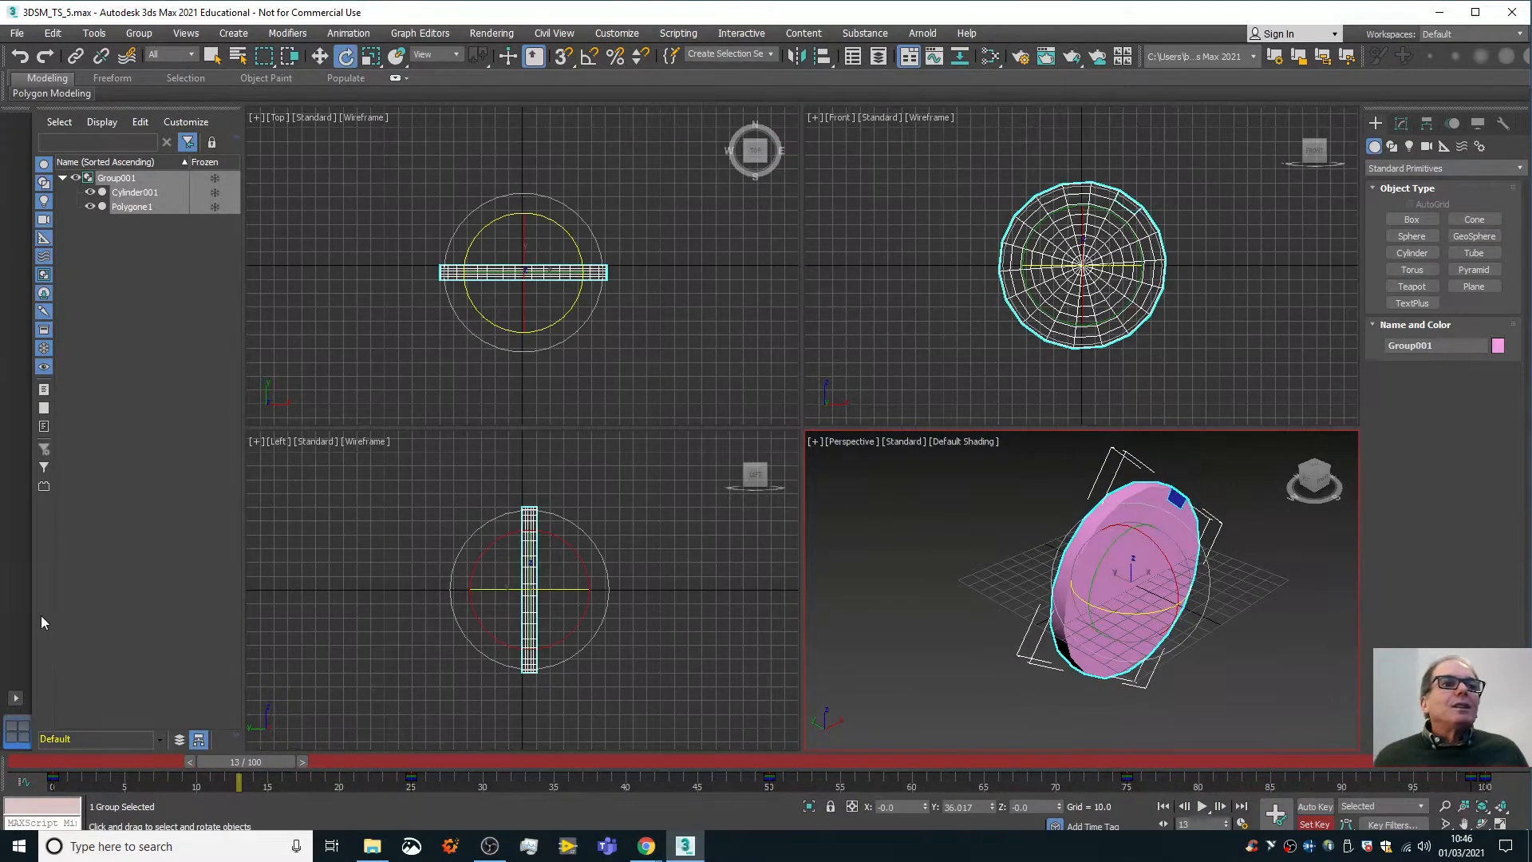
Open and enlarge the mini curve editor, isolate Group001's Y Rotation track, and frame its whole curve.
{"action": "left_click", "coordinate": [24, 780]}
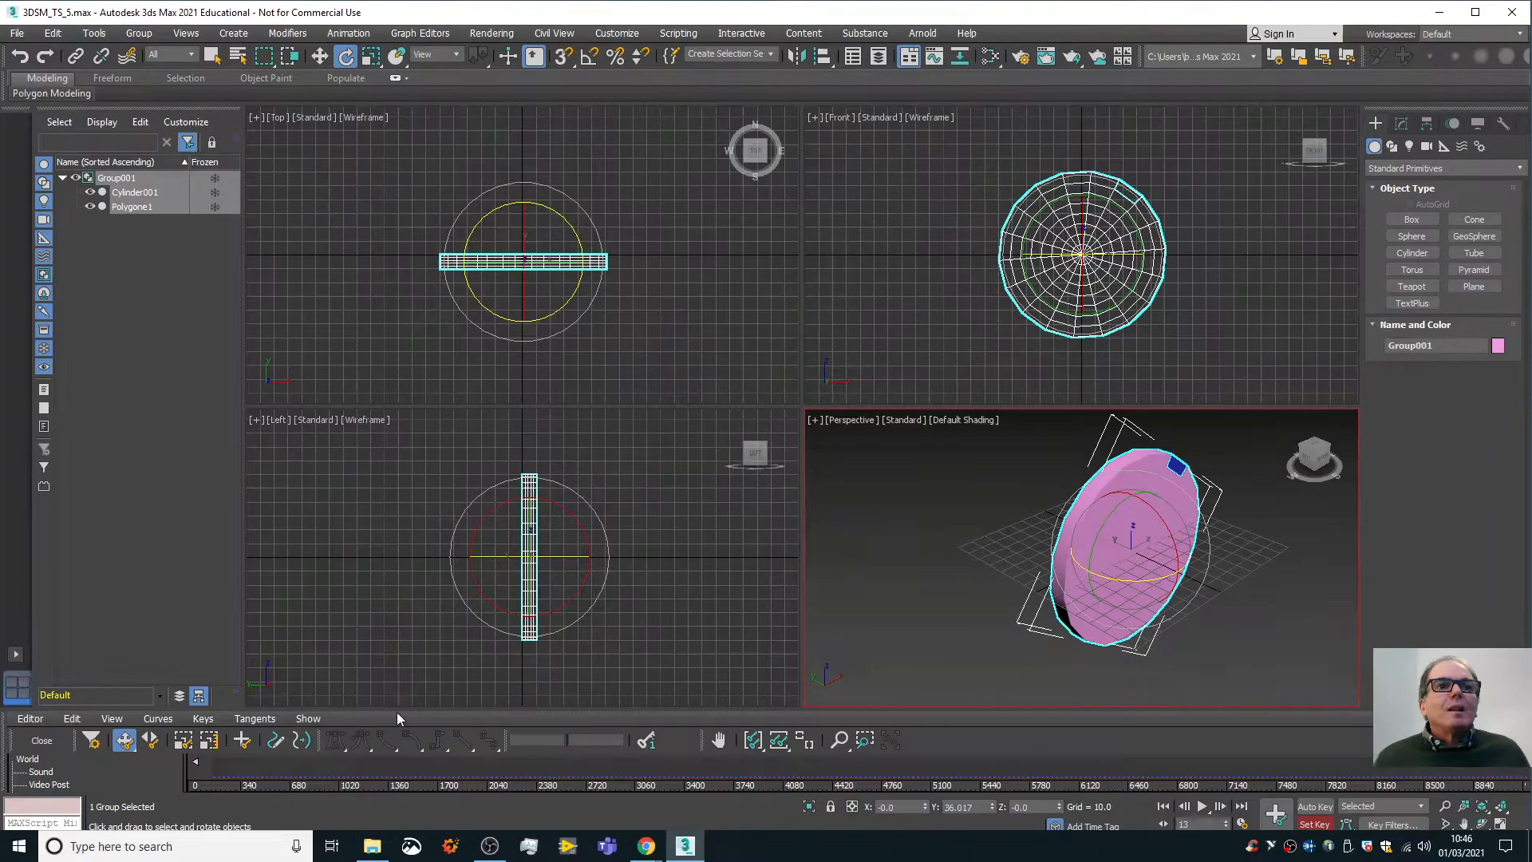
{"action": "left_click_drag", "start_coordinate": [411, 709], "coordinate": [434, 347]}
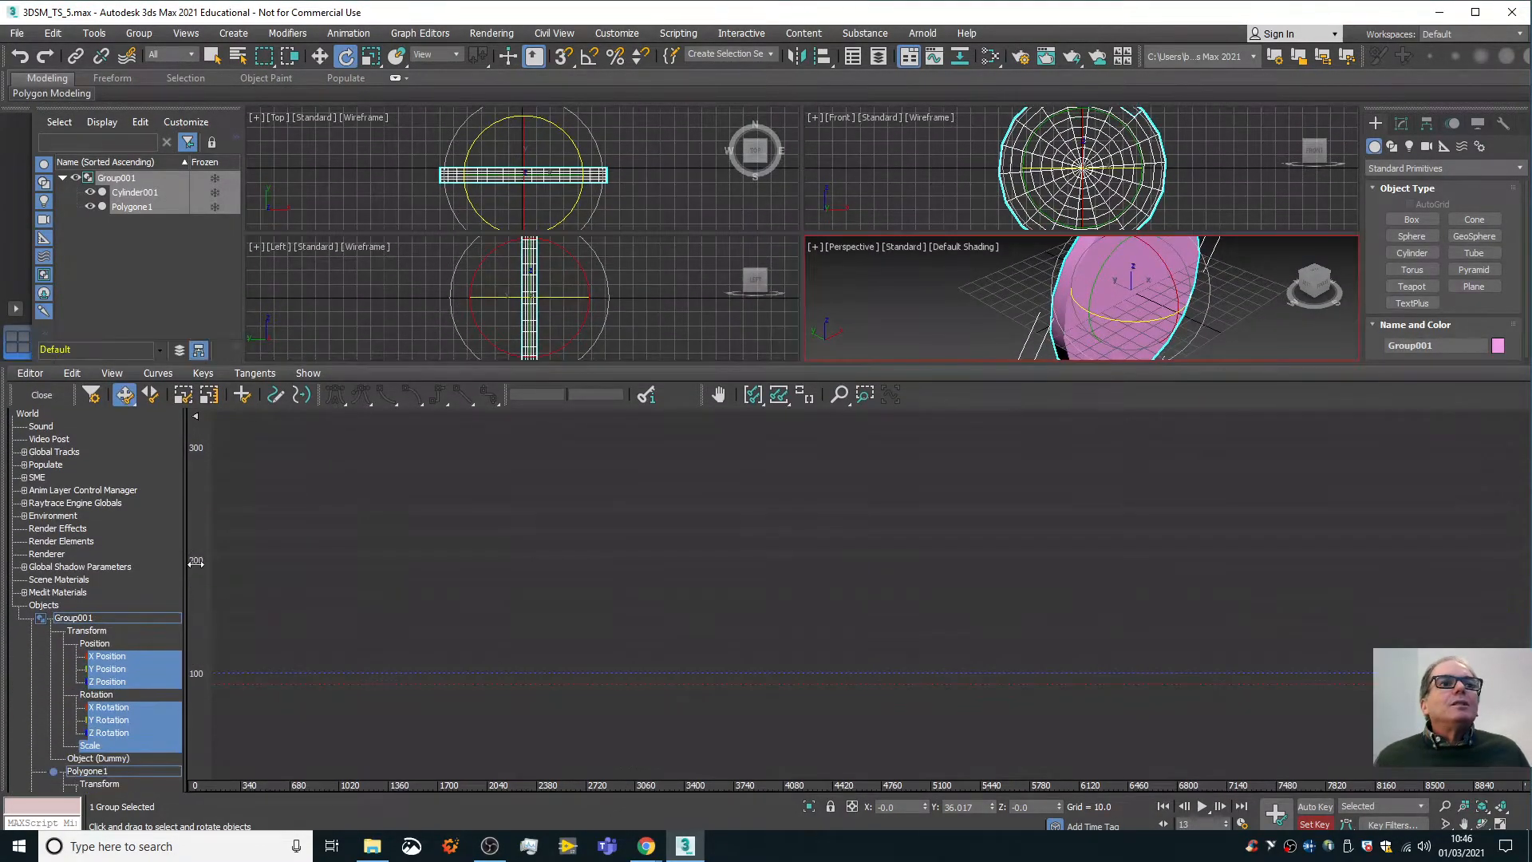
{"action": "left_click", "coordinate": [111, 721]}
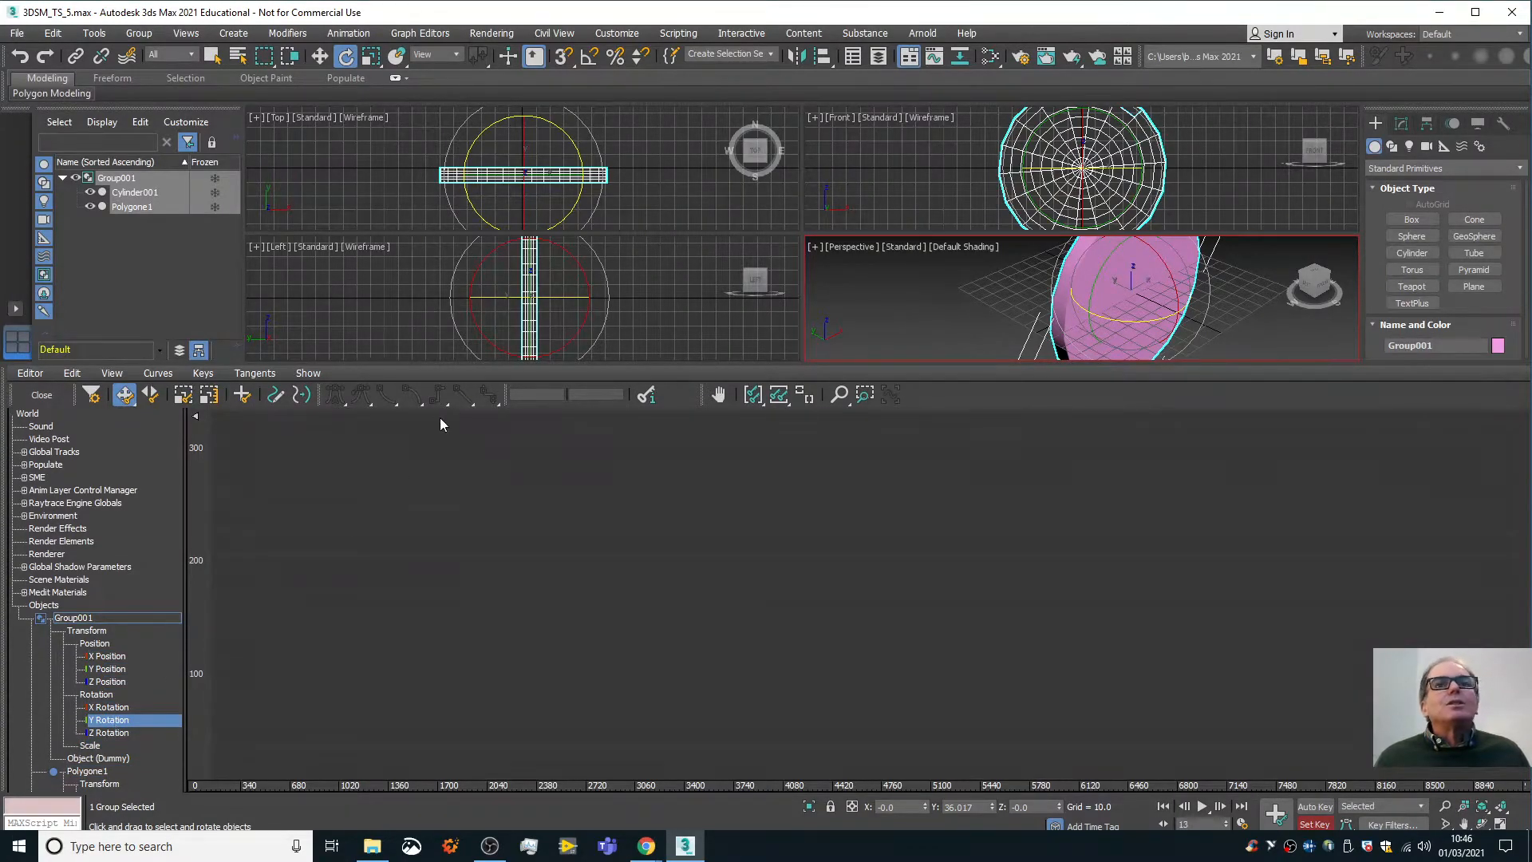
{"action": "left_click", "coordinate": [780, 396]}
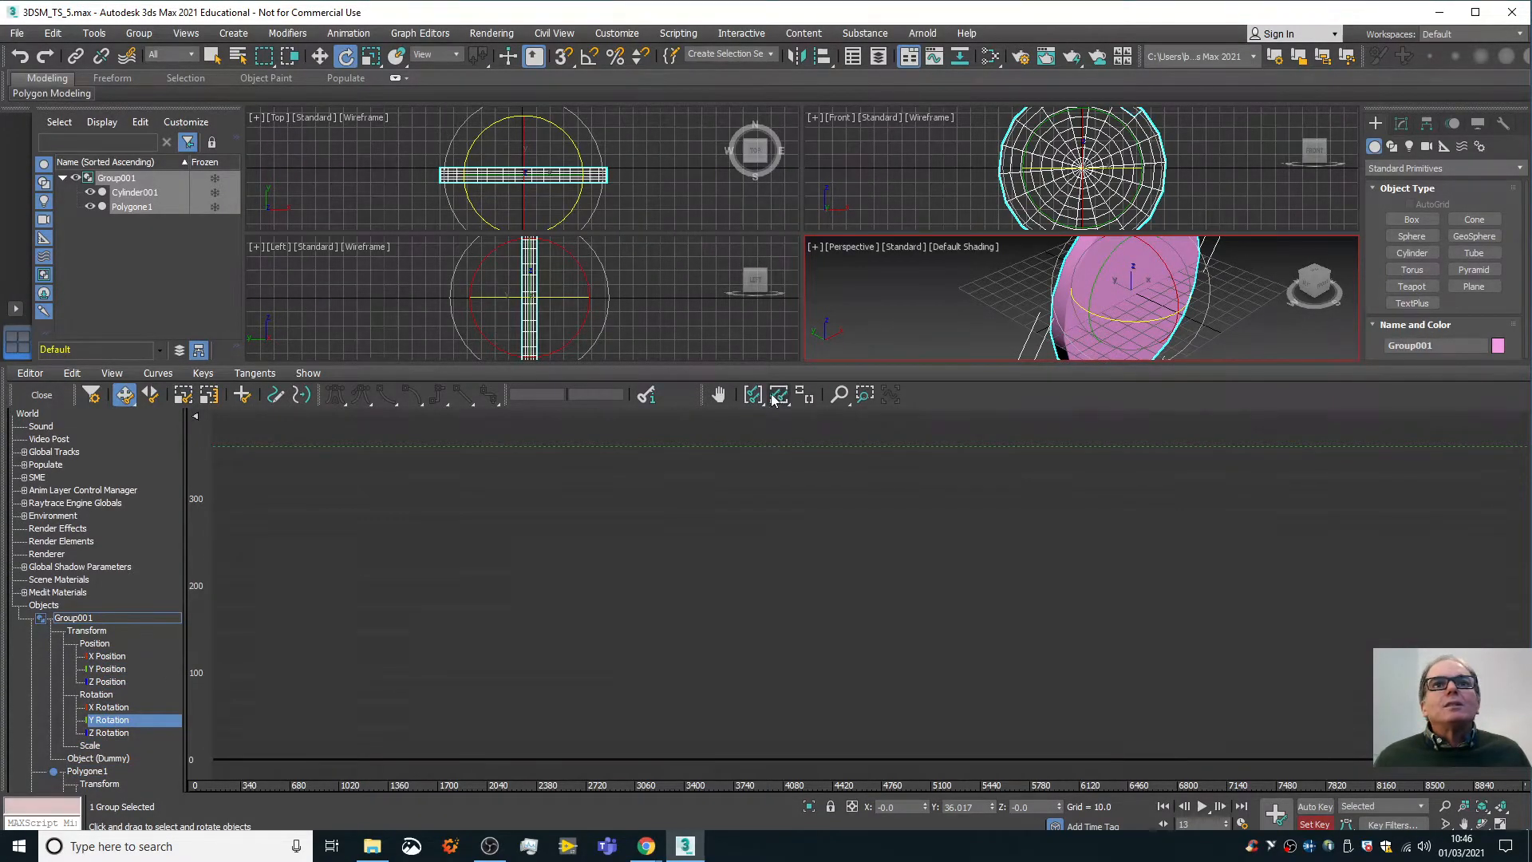
{"action": "left_click", "coordinate": [751, 395]}
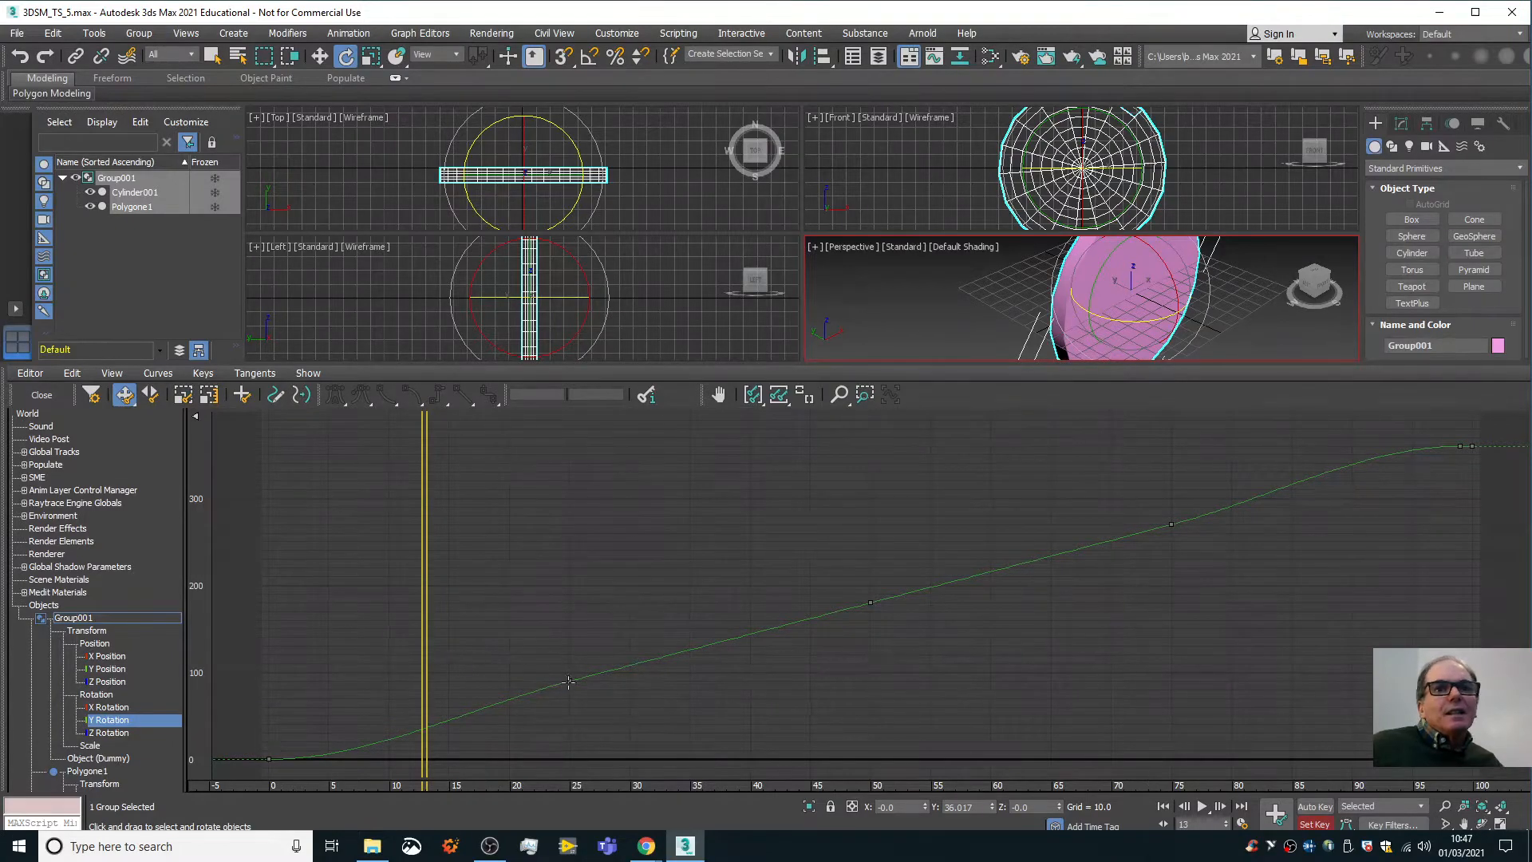
Move the Y Rotation keys at frames 25, 50, 75 and 99 to frames 5, 10, 15 and 19.
{"action": "left_click_drag", "start_coordinate": [570, 680], "coordinate": [328, 680]}
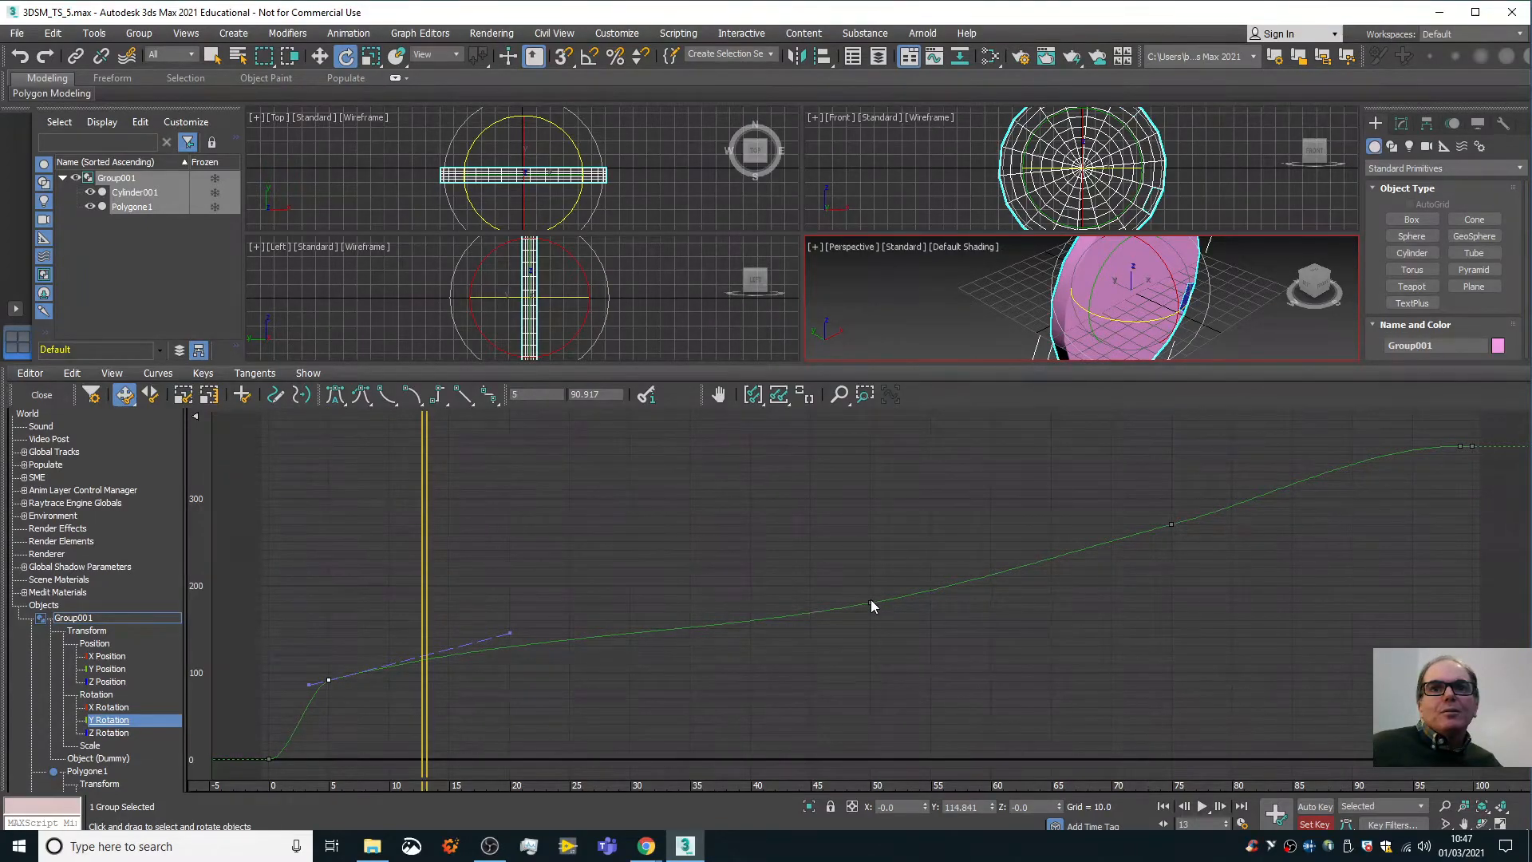
{"action": "left_click_drag", "start_coordinate": [871, 603], "coordinate": [388, 602]}
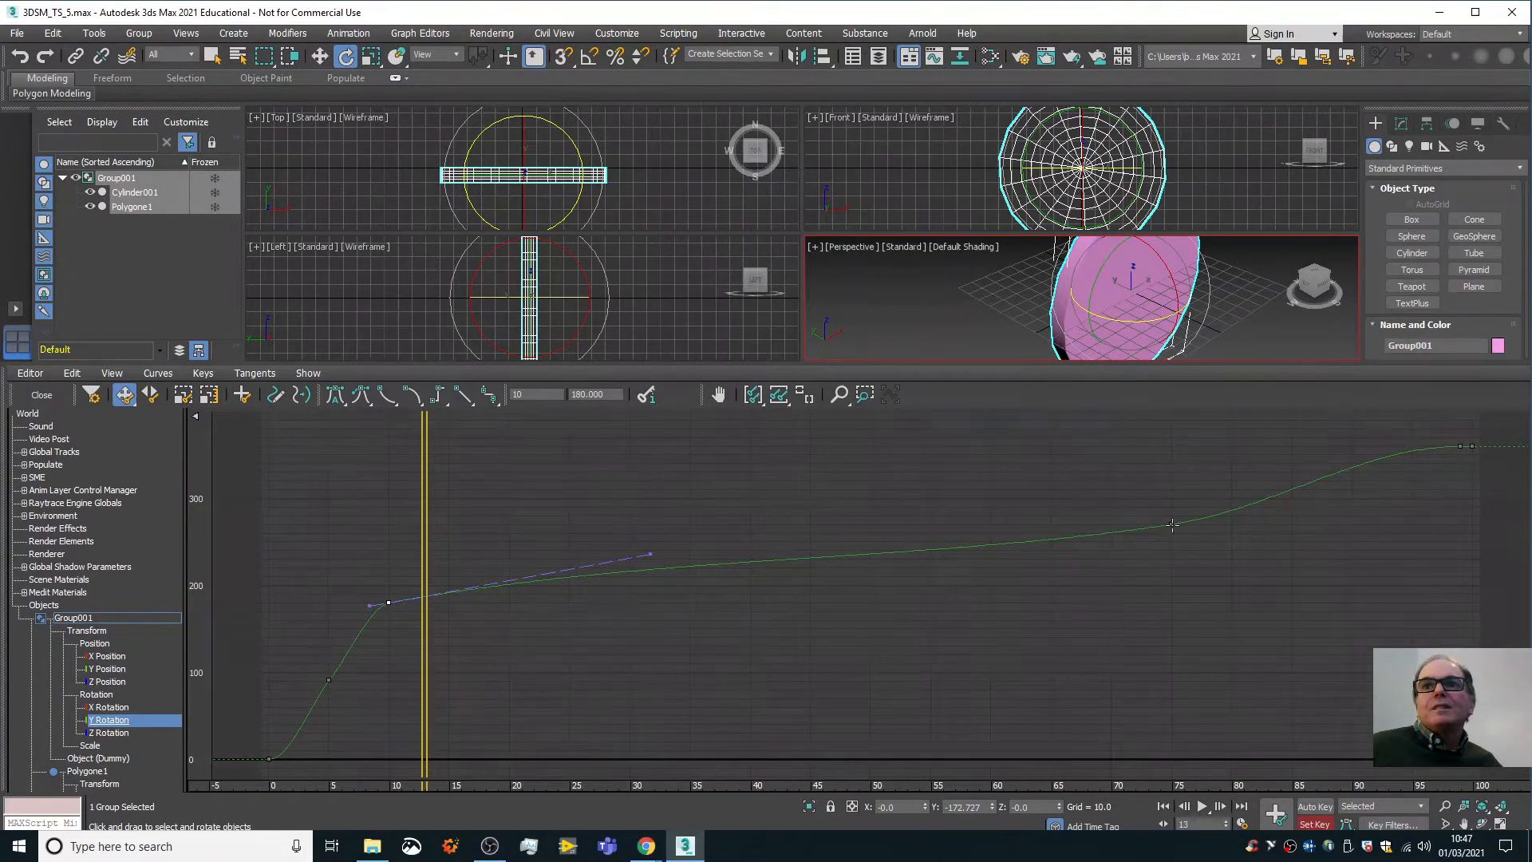
{"action": "left_click_drag", "start_coordinate": [1172, 524], "coordinate": [452, 525]}
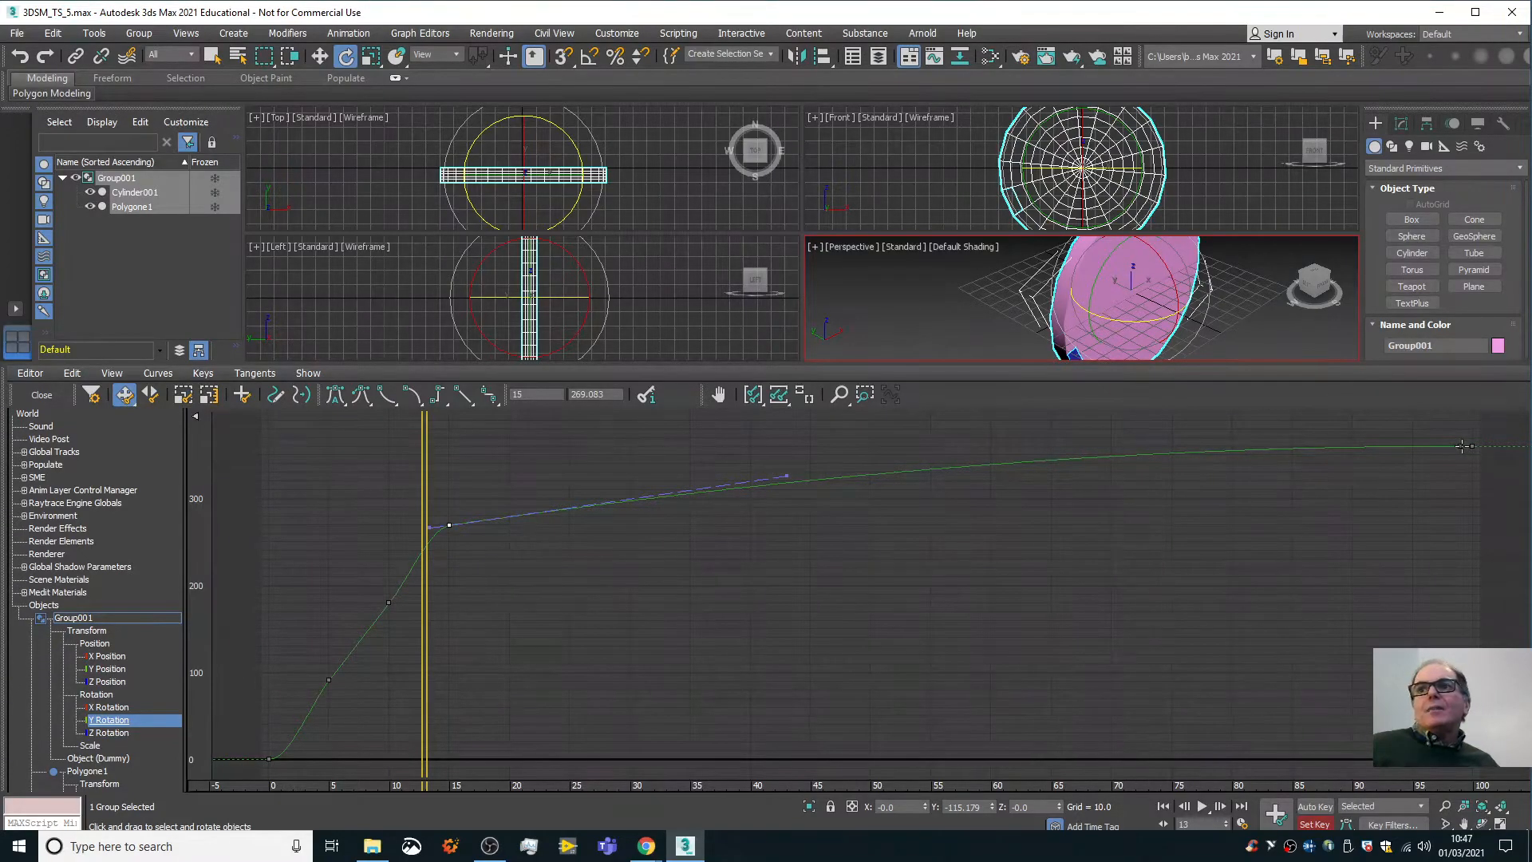
{"action": "left_click_drag", "start_coordinate": [1461, 445], "coordinate": [500, 445]}
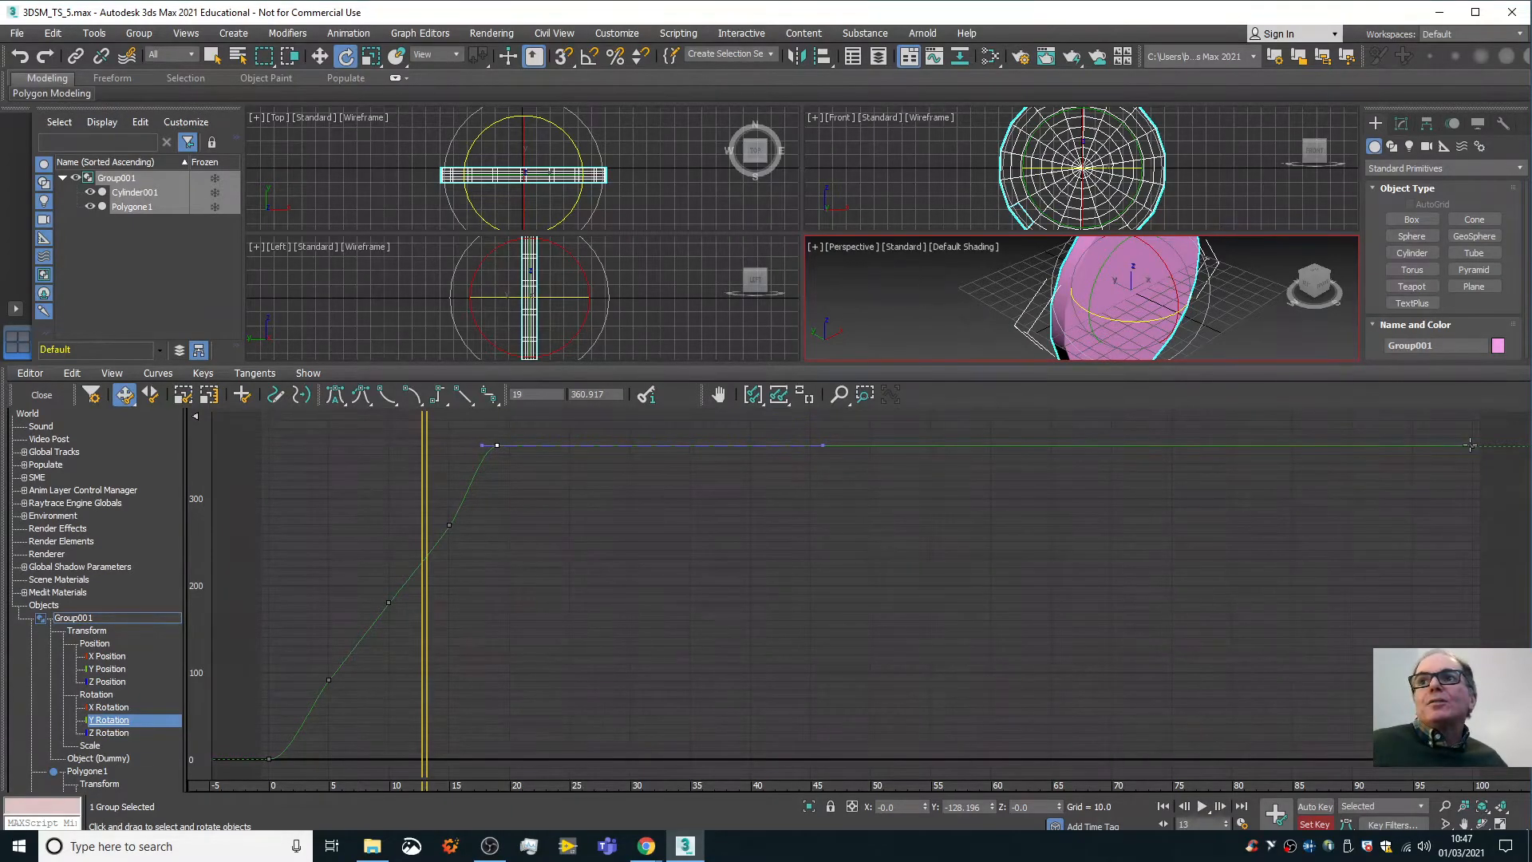
Move the Y Rotation key at frame 100 to frame 20 with a value of about 1.4, and close the curve editor.
{"action": "left_click_drag", "start_coordinate": [1471, 445], "coordinate": [507, 761]}
{"action": "left_click_drag", "start_coordinate": [506, 759], "coordinate": [506, 757]}
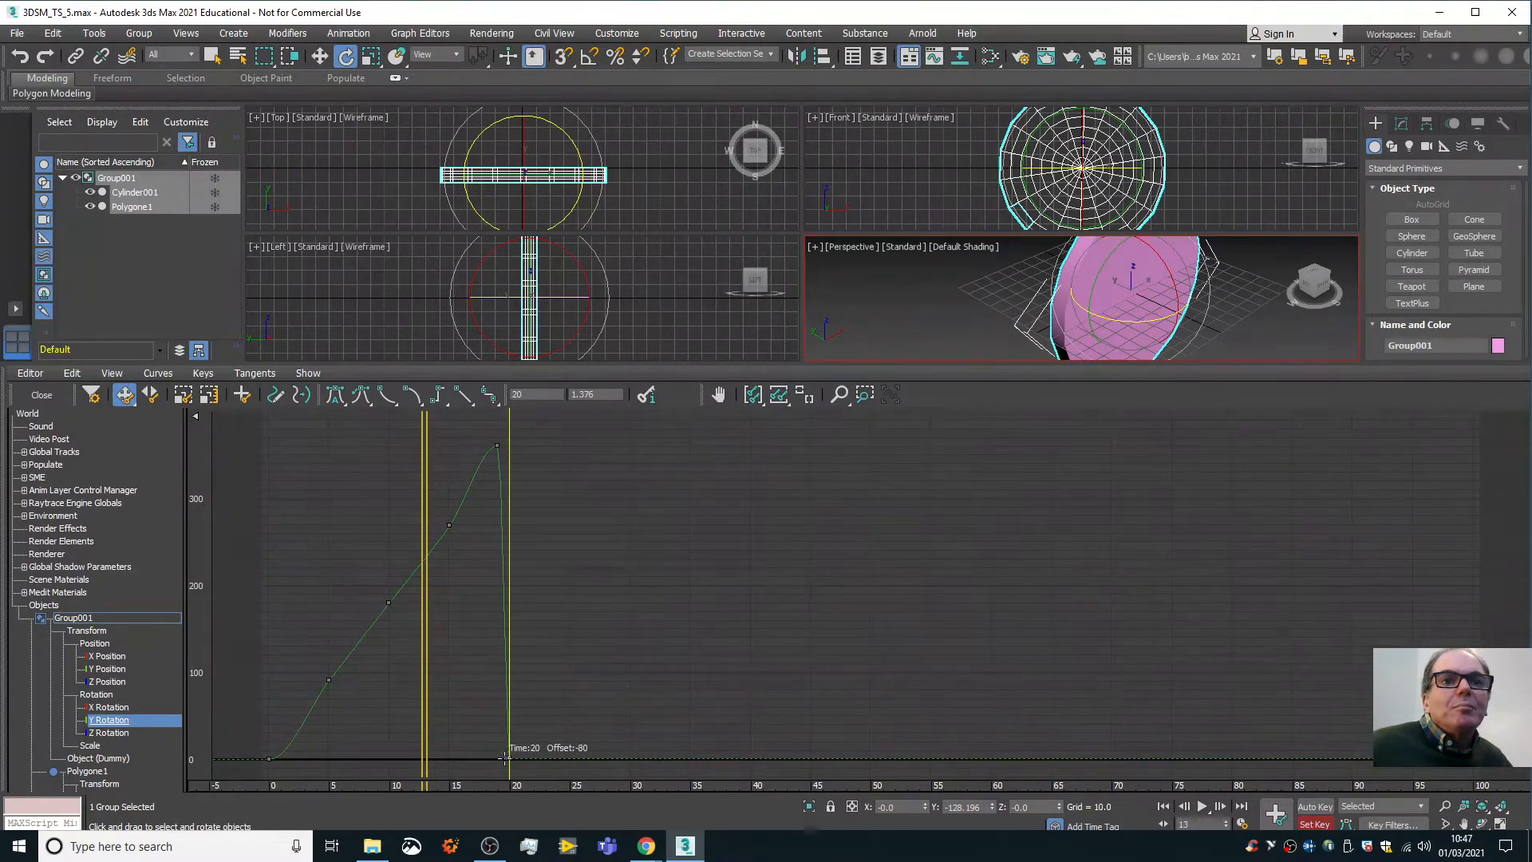
{"action": "left_click_drag", "start_coordinate": [505, 757], "coordinate": [504, 758]}
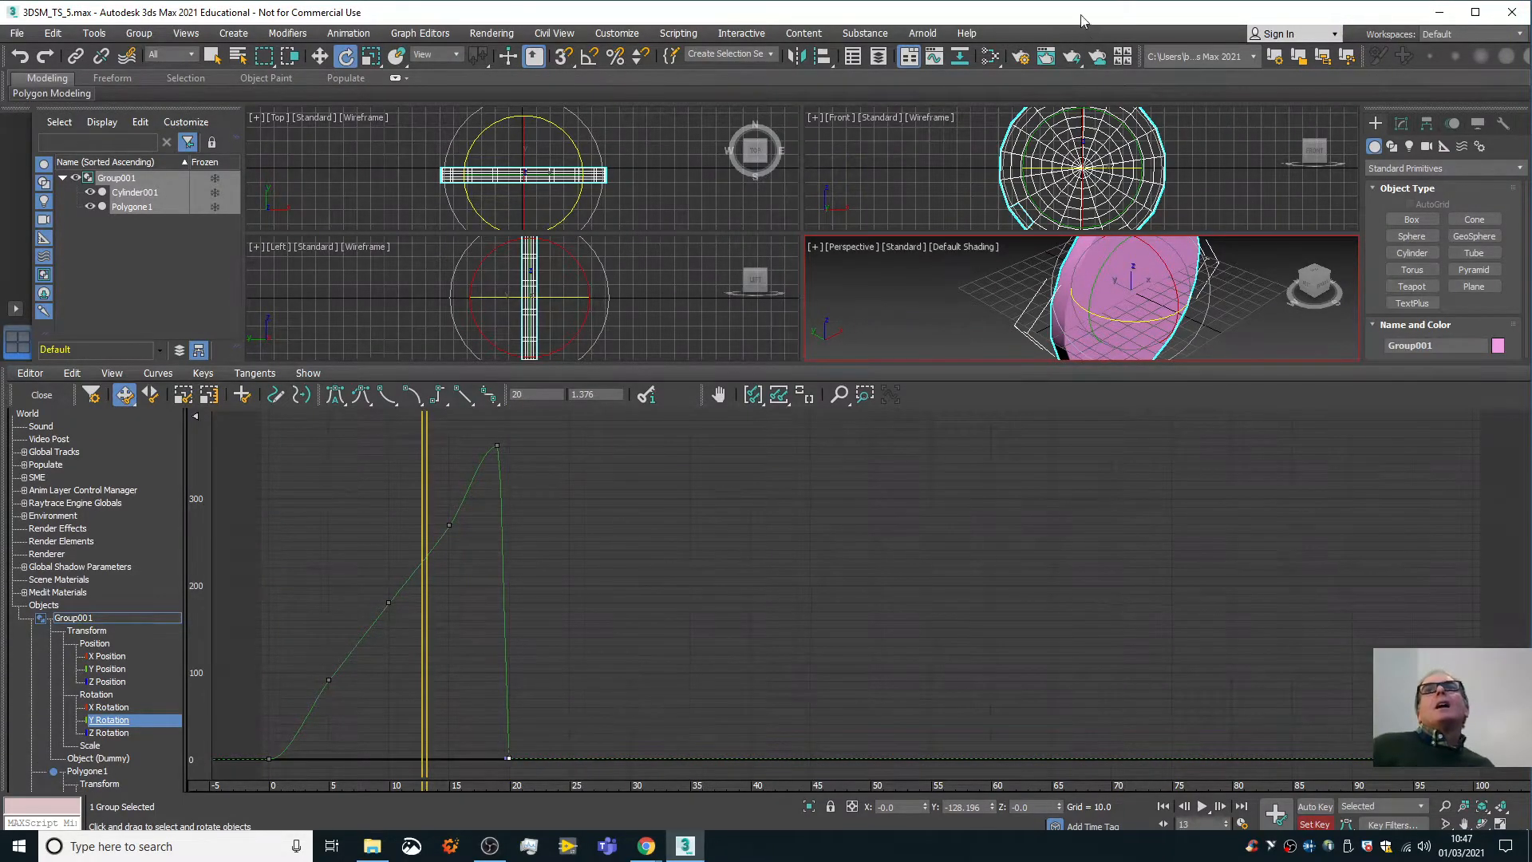
{"action": "left_click", "coordinate": [42, 394]}
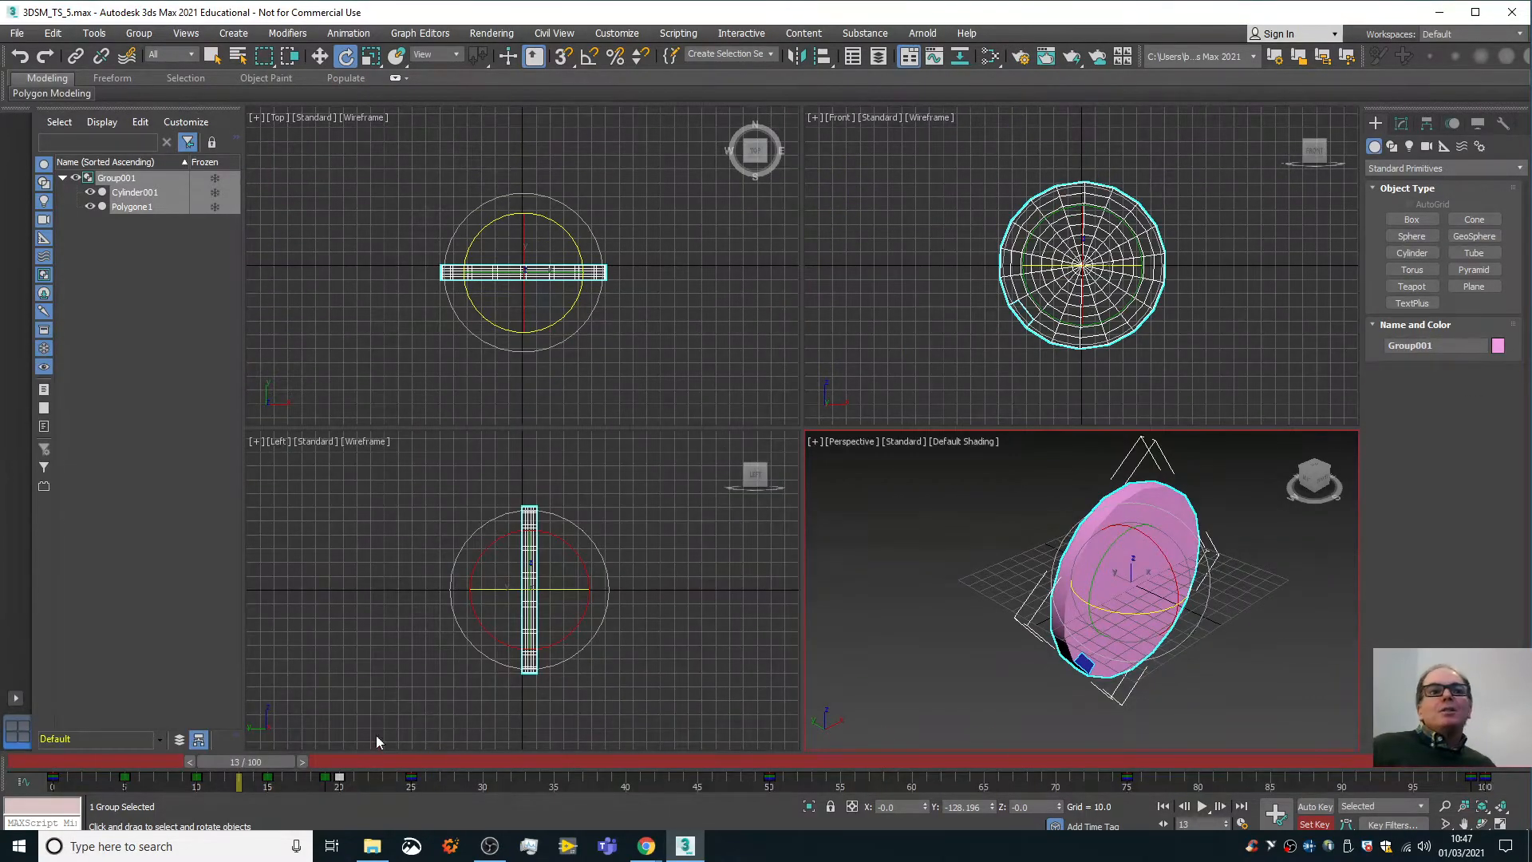
Play the animation to review the wheel's faster rotation over the first 20 frames, and stop playback.
{"action": "left_click", "coordinate": [1201, 806]}
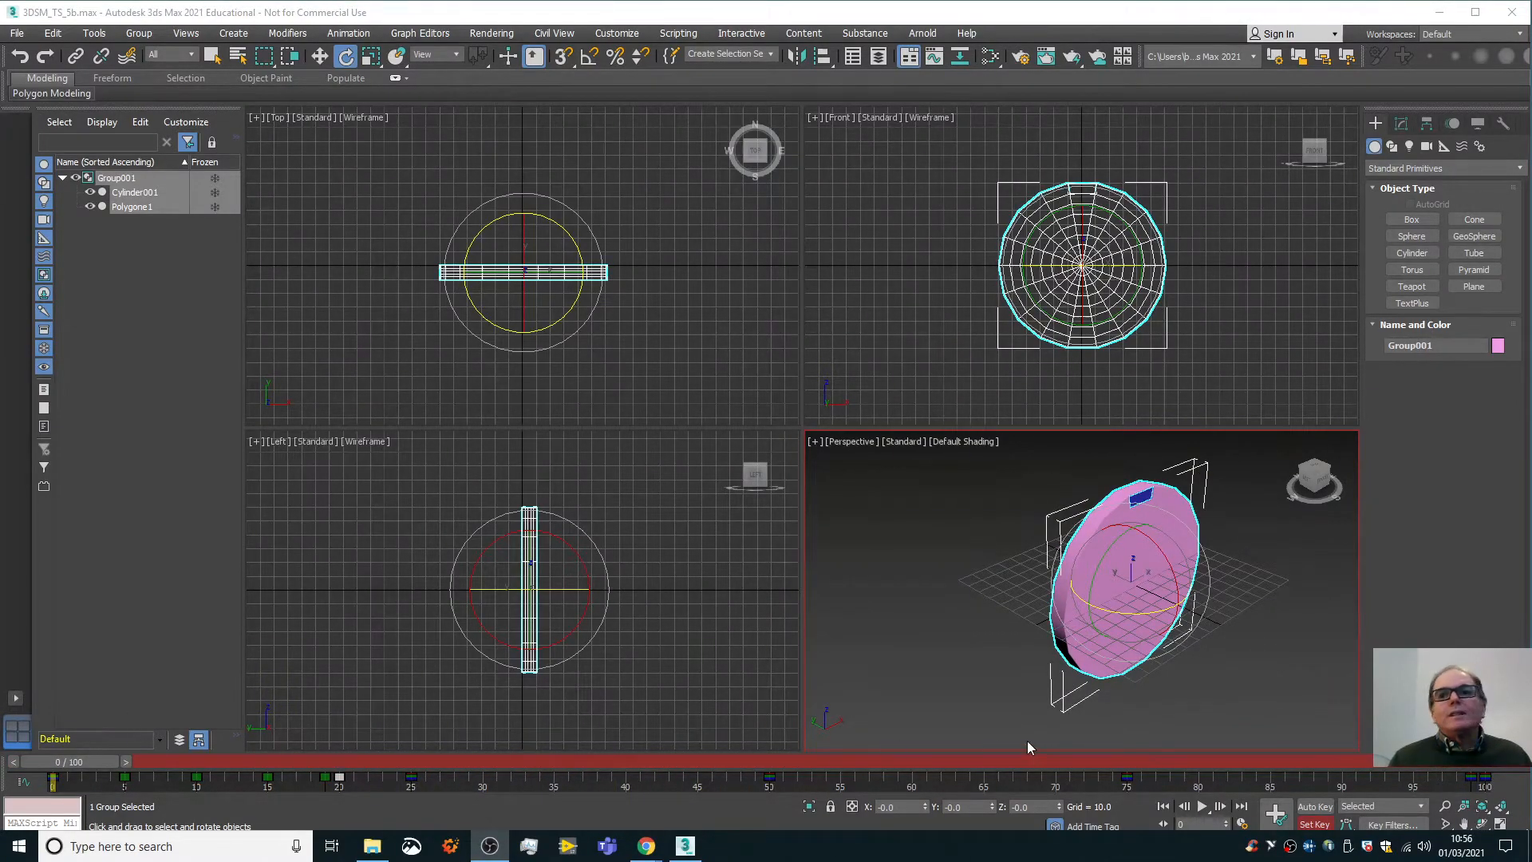
{"action": "left_click", "coordinate": [1202, 806]}
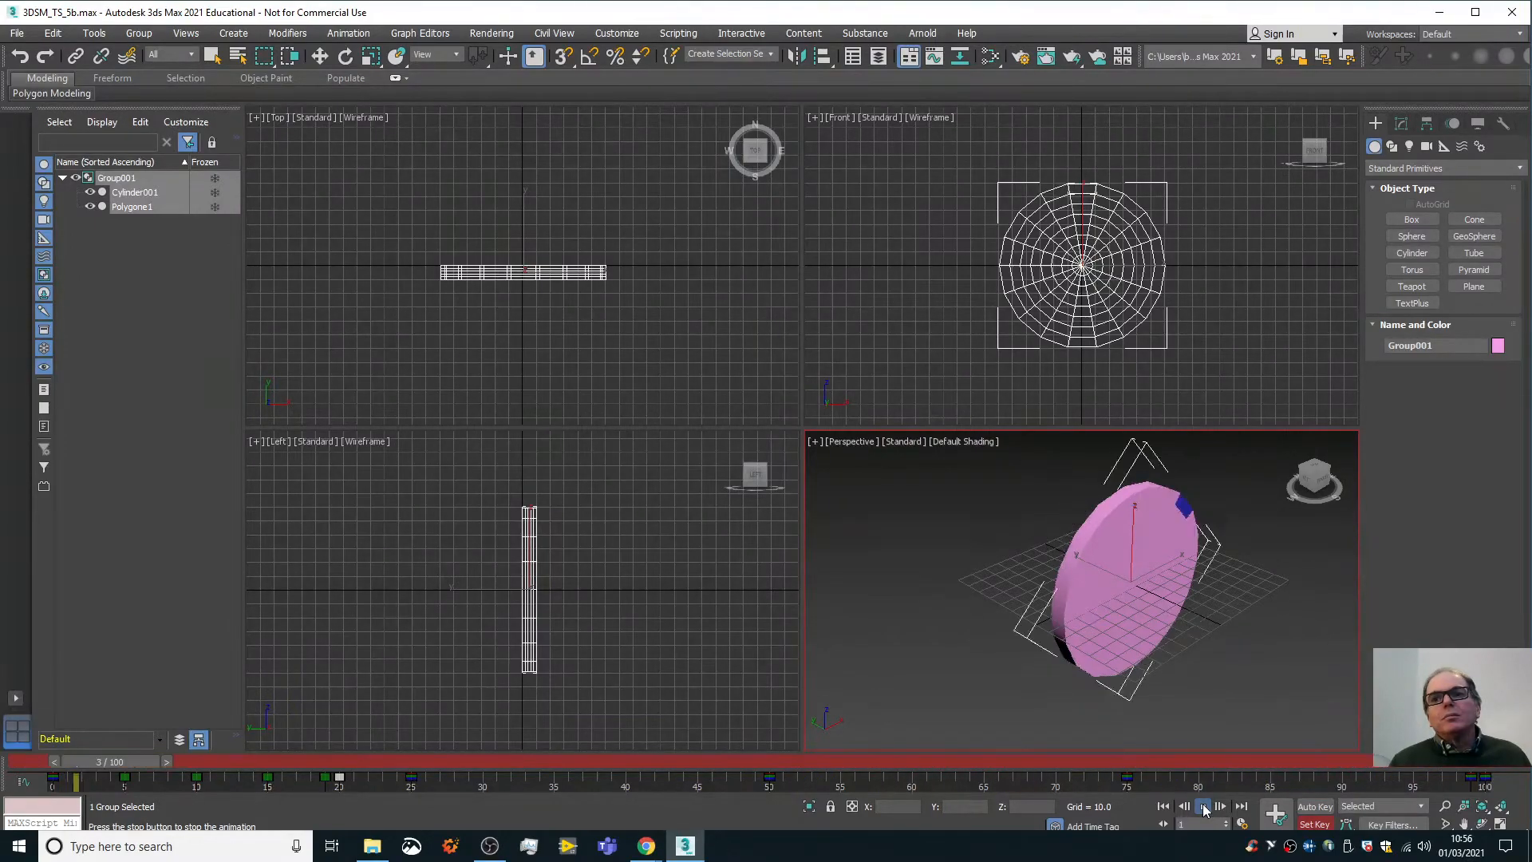
{"action": "left_click", "coordinate": [1204, 810]}
{"action": "key", "text": "e"}
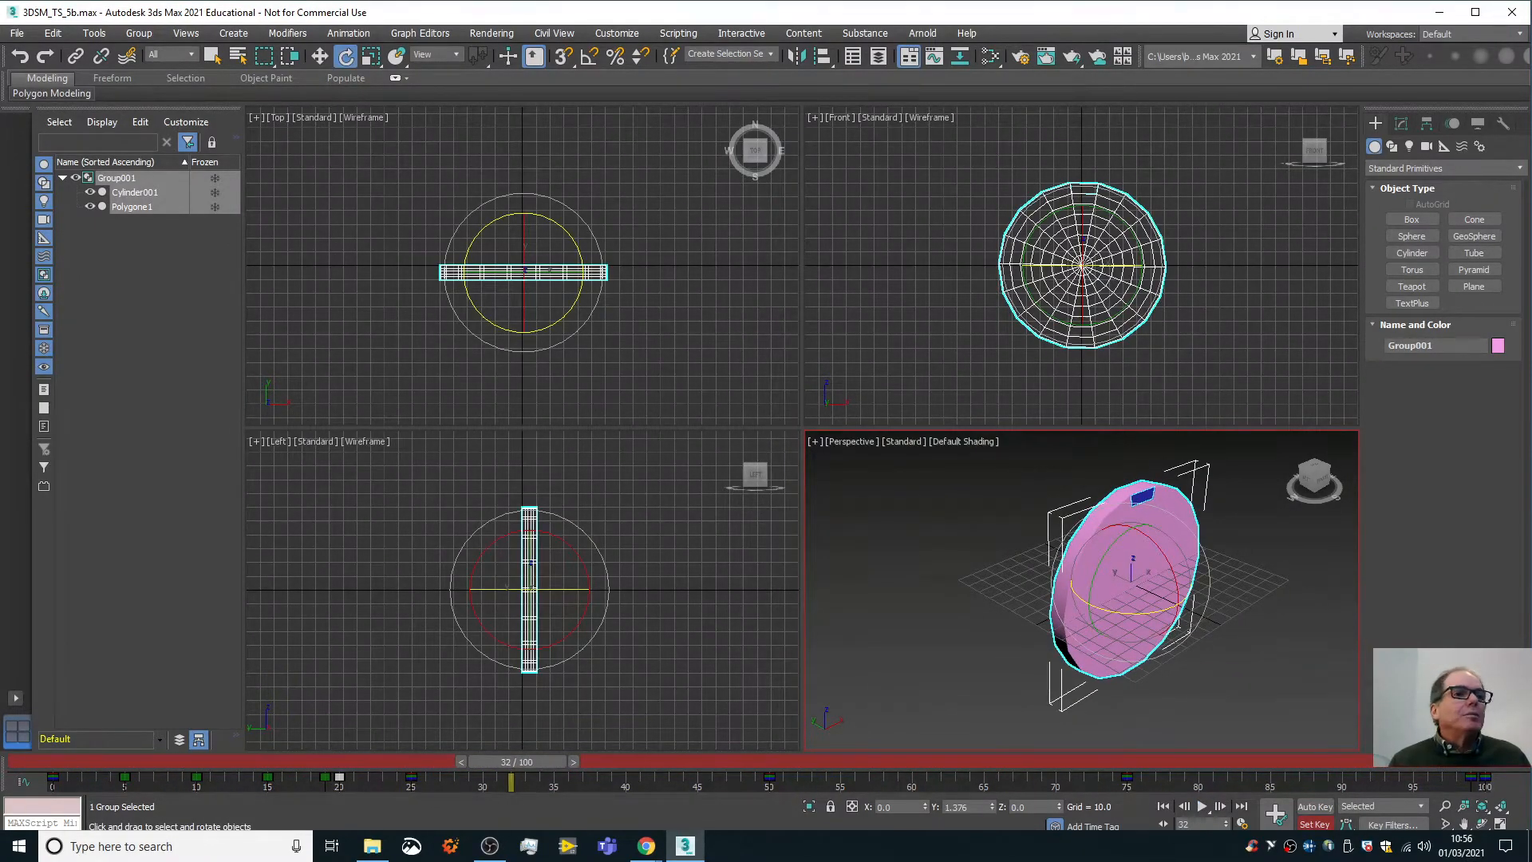
Reopen the framed Y Rotation curve in the curve editor and add keys at frames 25, 30, 35, 39 and 40.
{"action": "left_click", "coordinate": [23, 783]}
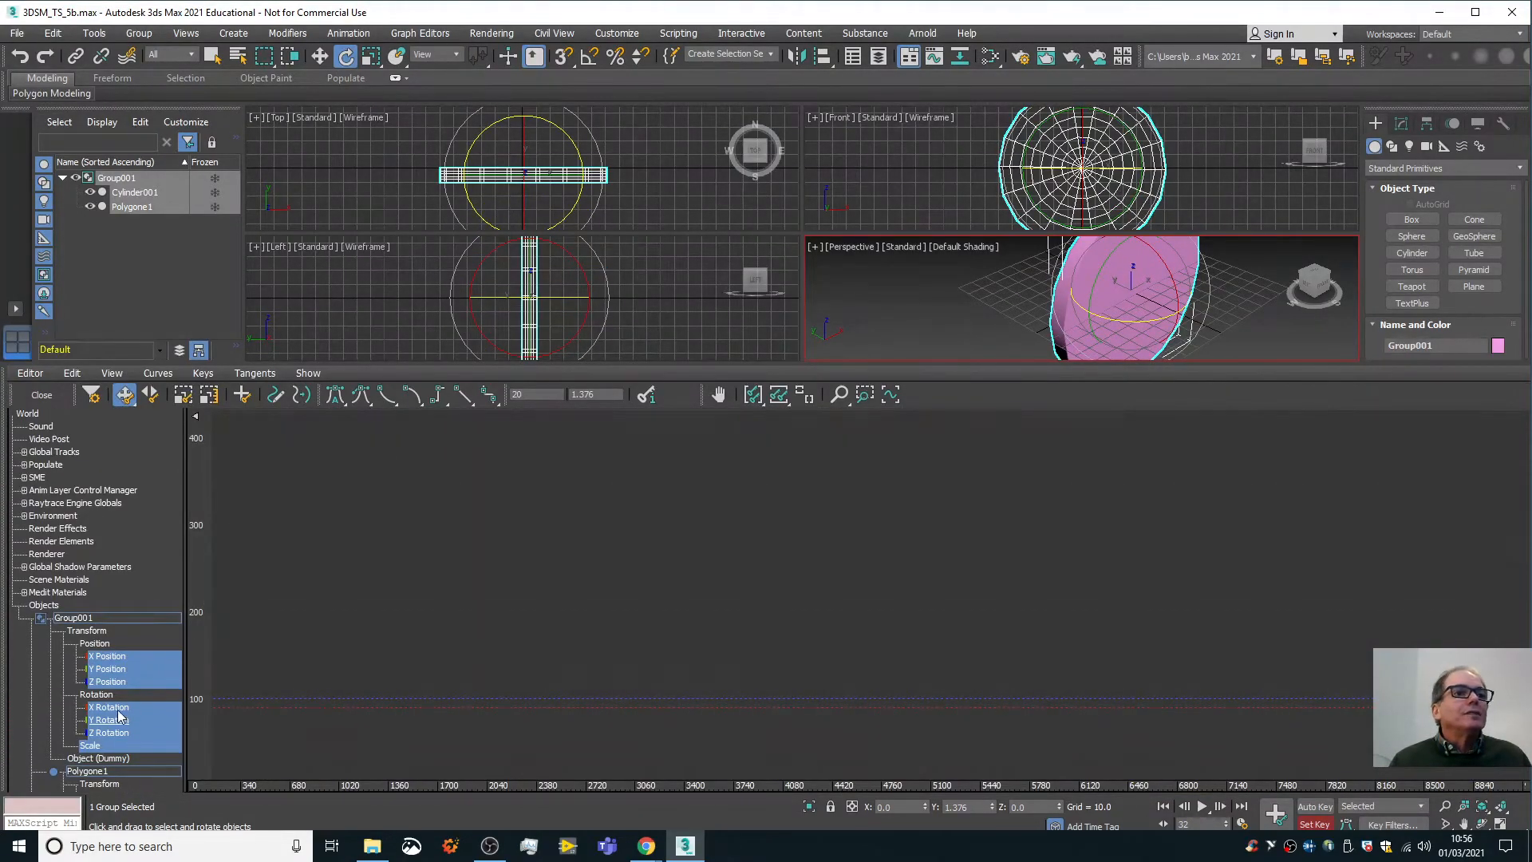
{"action": "left_click", "coordinate": [112, 719]}
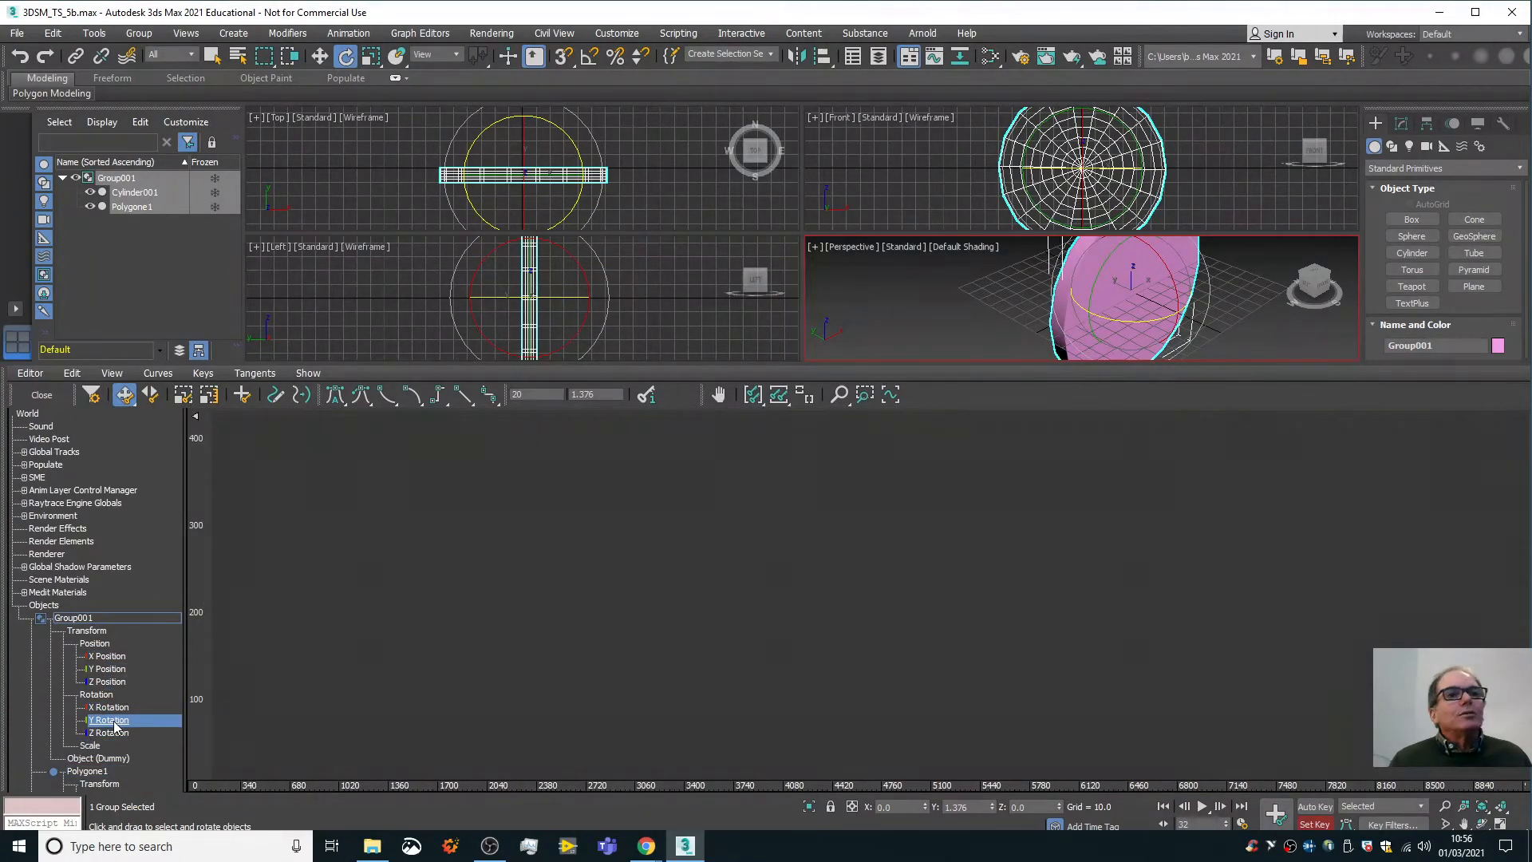
{"action": "left_click", "coordinate": [779, 394]}
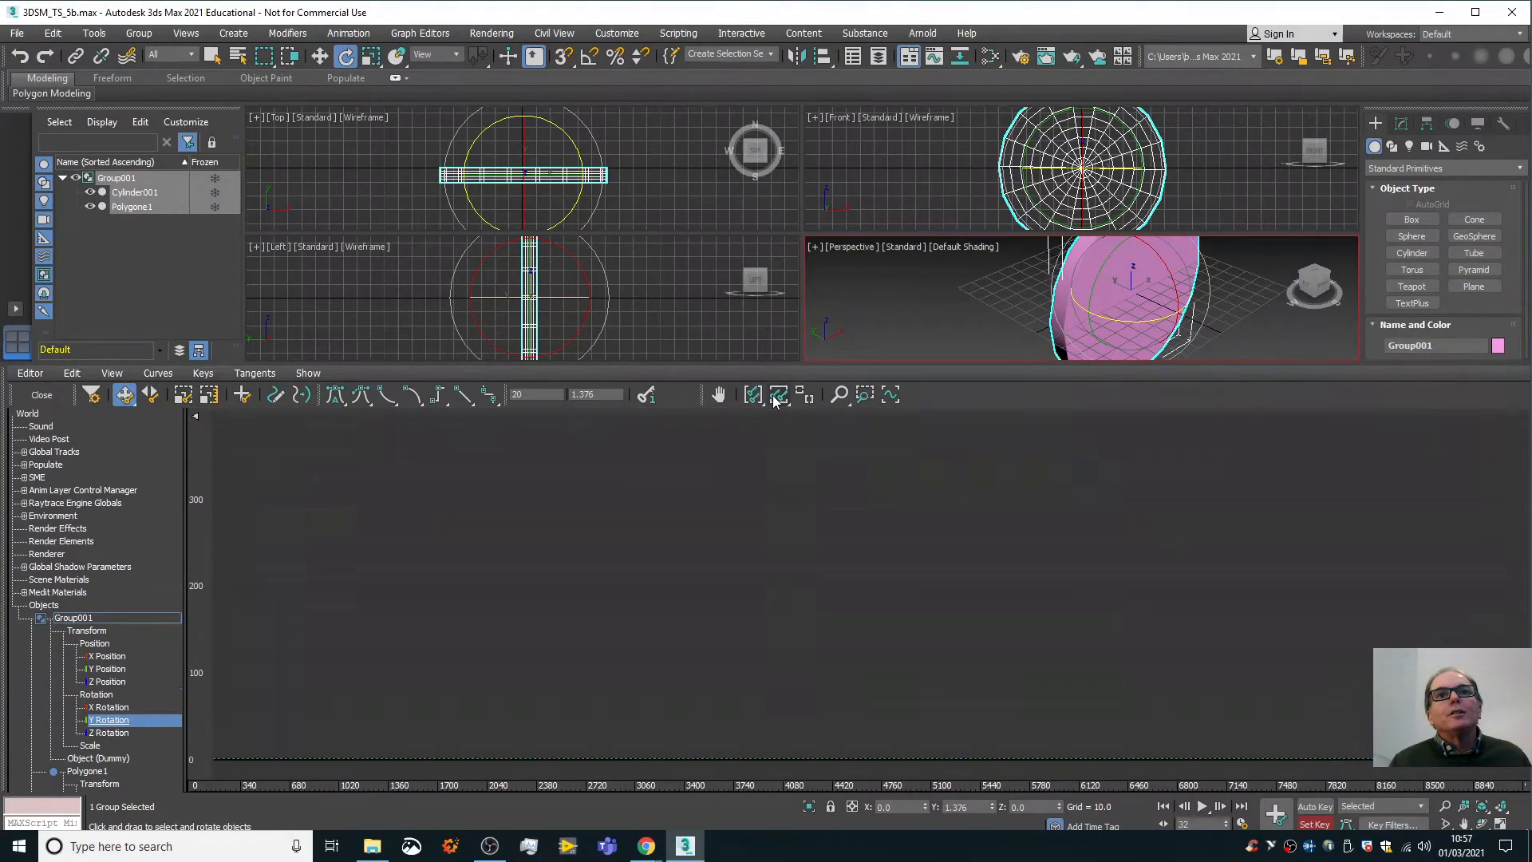
{"action": "left_click", "coordinate": [757, 397]}
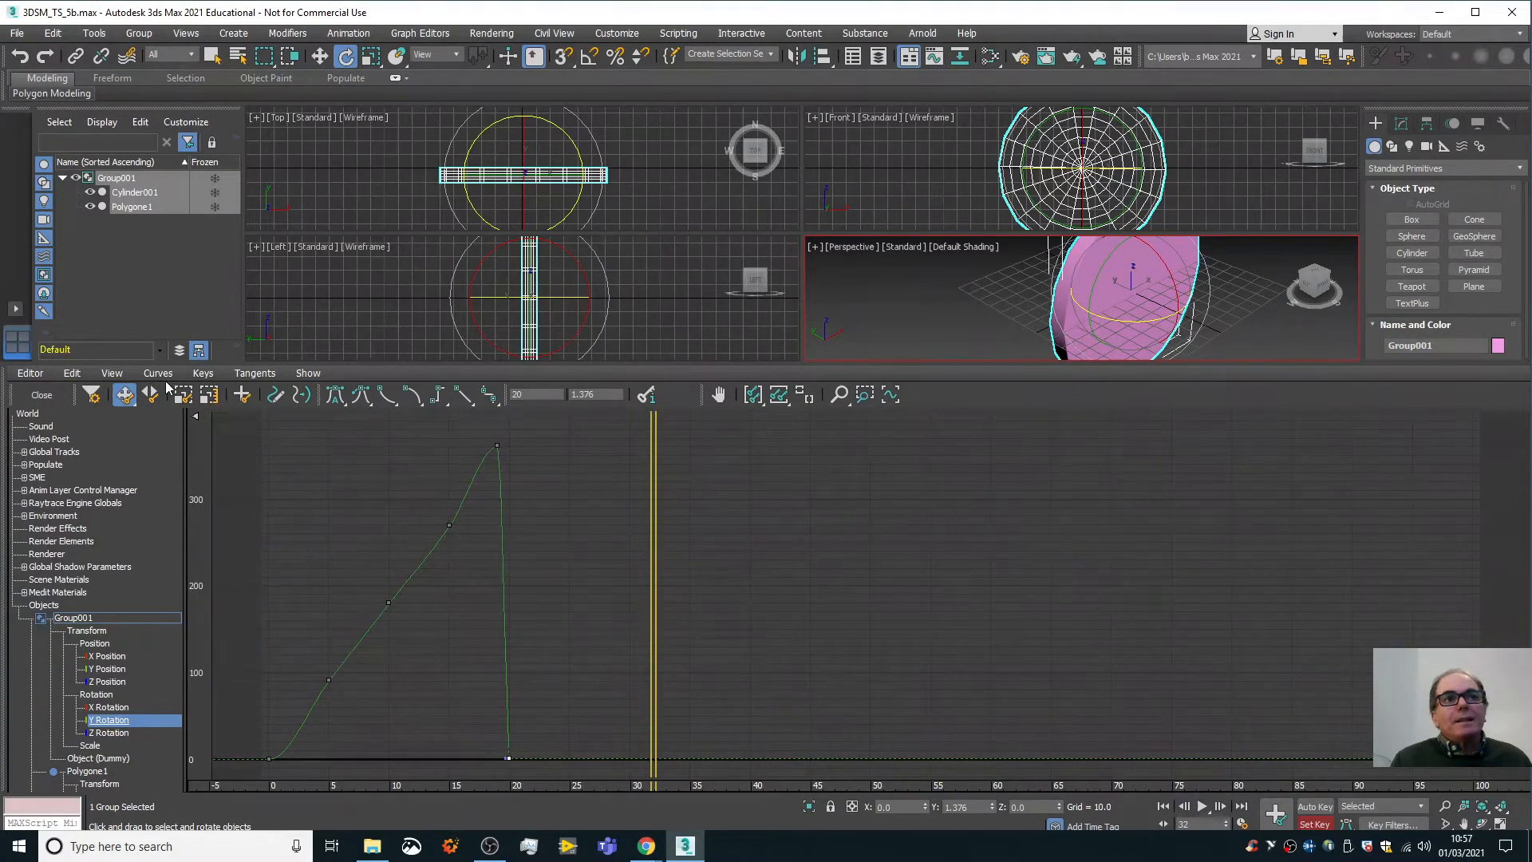
{"action": "left_click", "coordinate": [243, 396]}
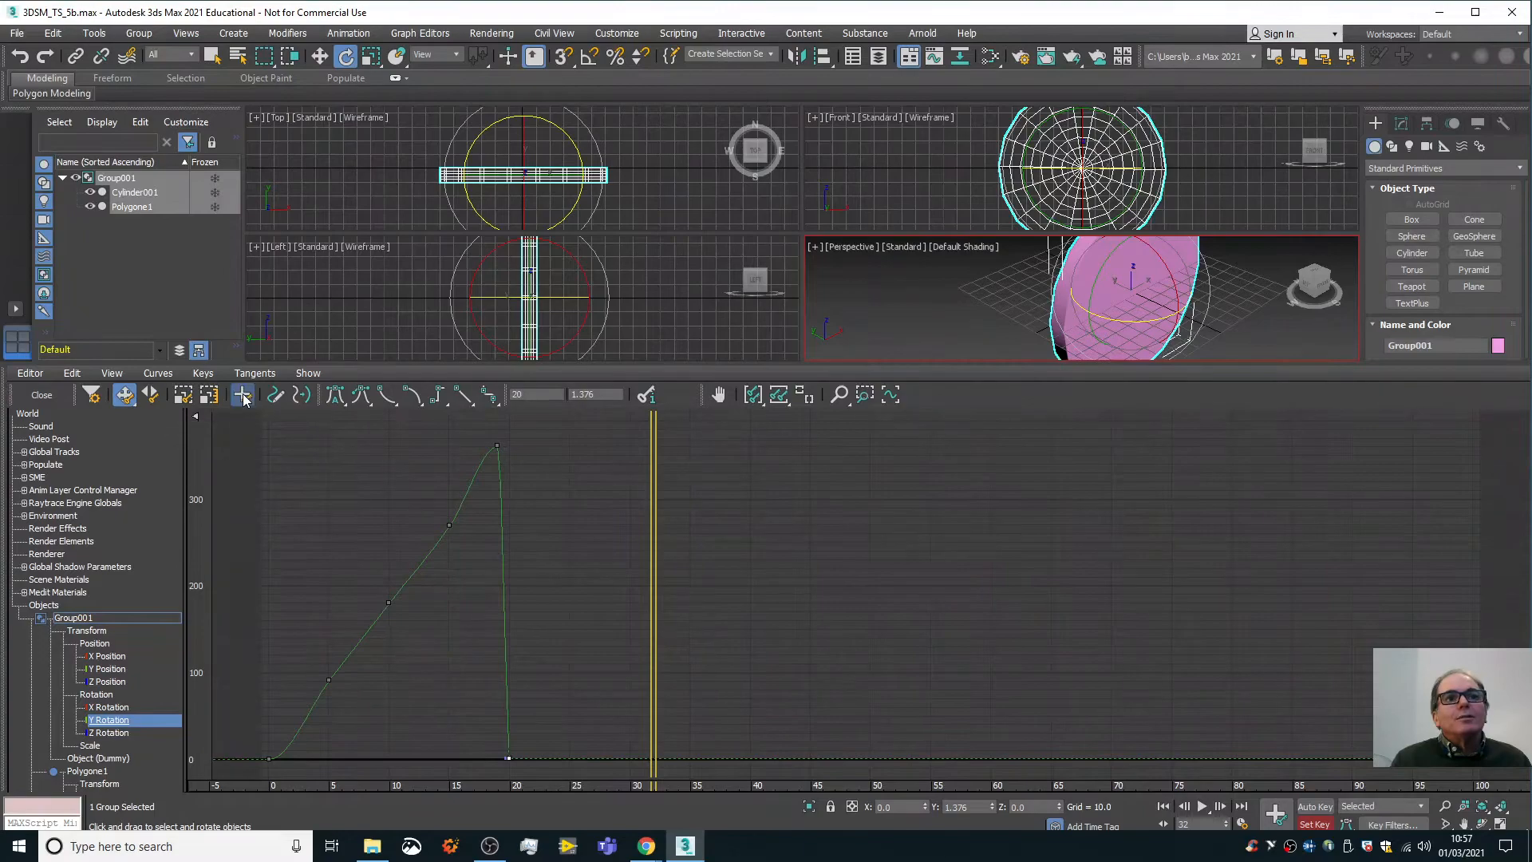
{"action": "left_click", "coordinate": [570, 759]}
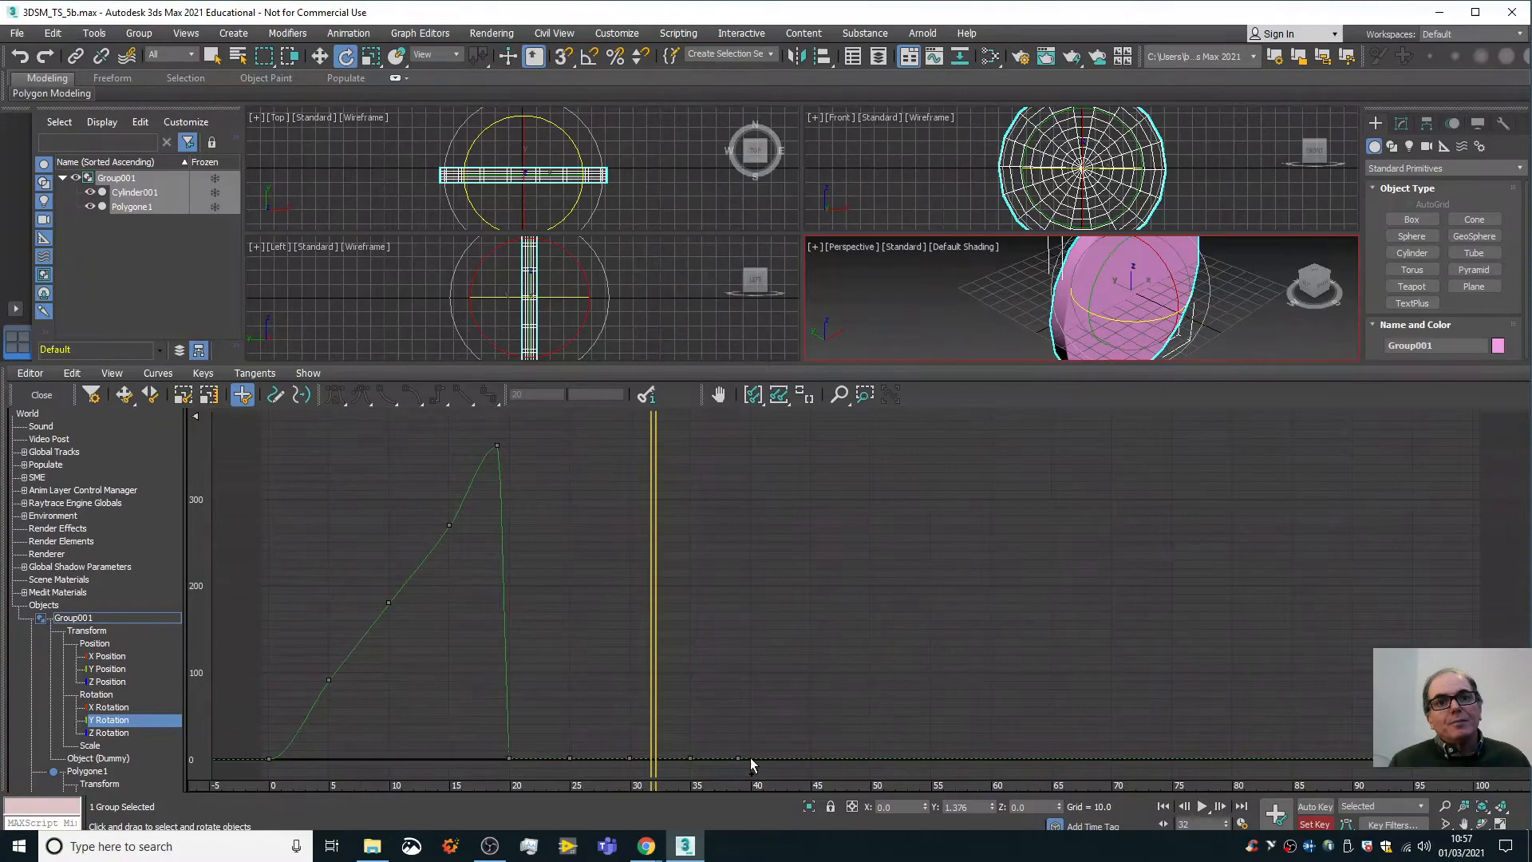
Raise the Y Rotation keys at frames 25, 30, 35 and 39 to about 91, 180, 272 and 360.
{"action": "left_click", "coordinate": [119, 394]}
{"action": "left_click_drag", "start_coordinate": [569, 757], "coordinate": [571, 679]}
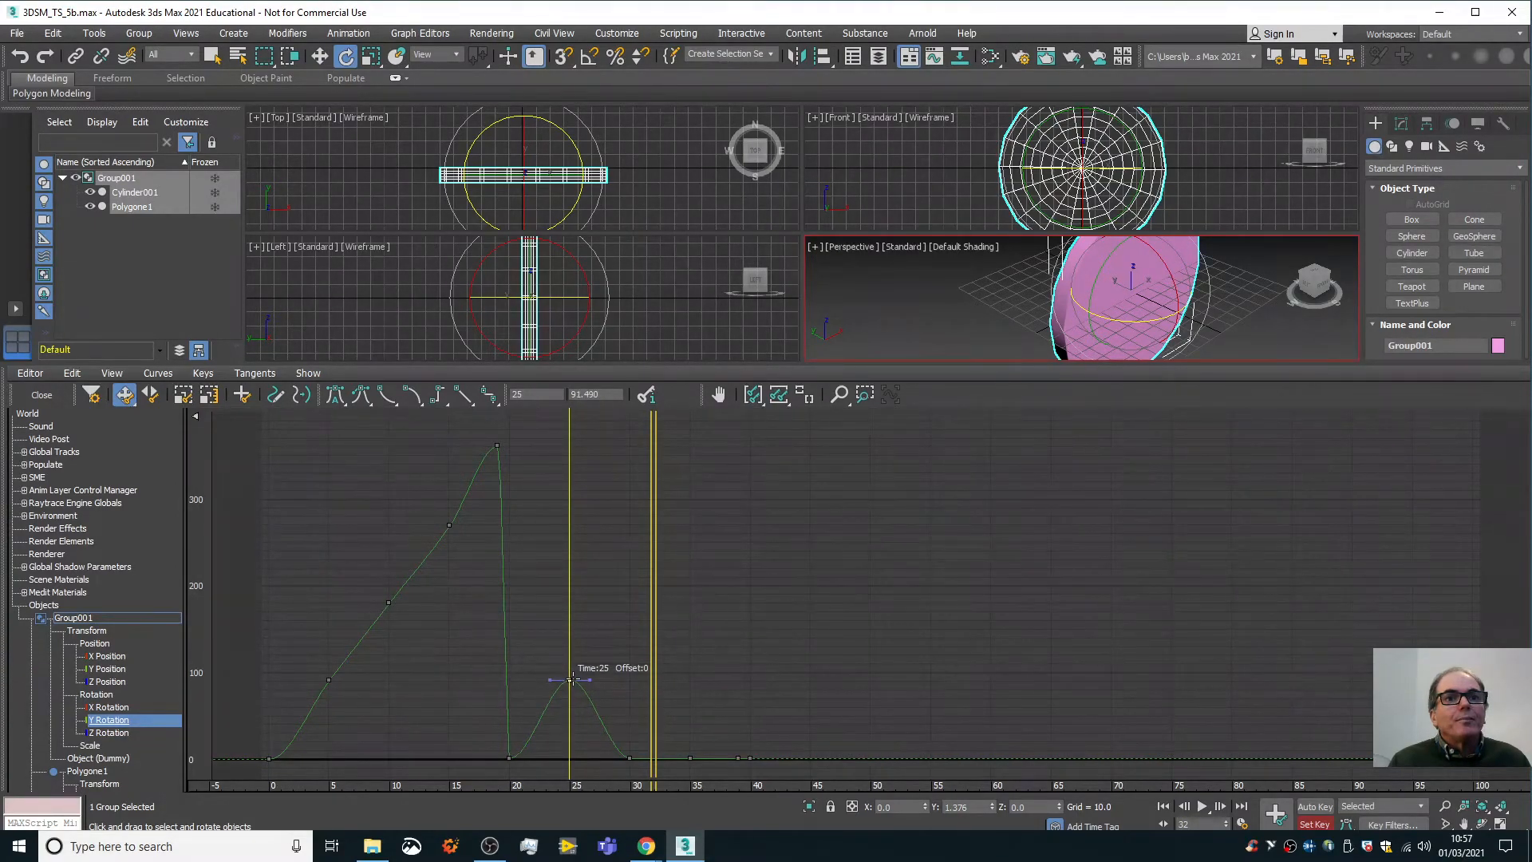
{"action": "left_click_drag", "start_coordinate": [572, 678], "coordinate": [571, 679]}
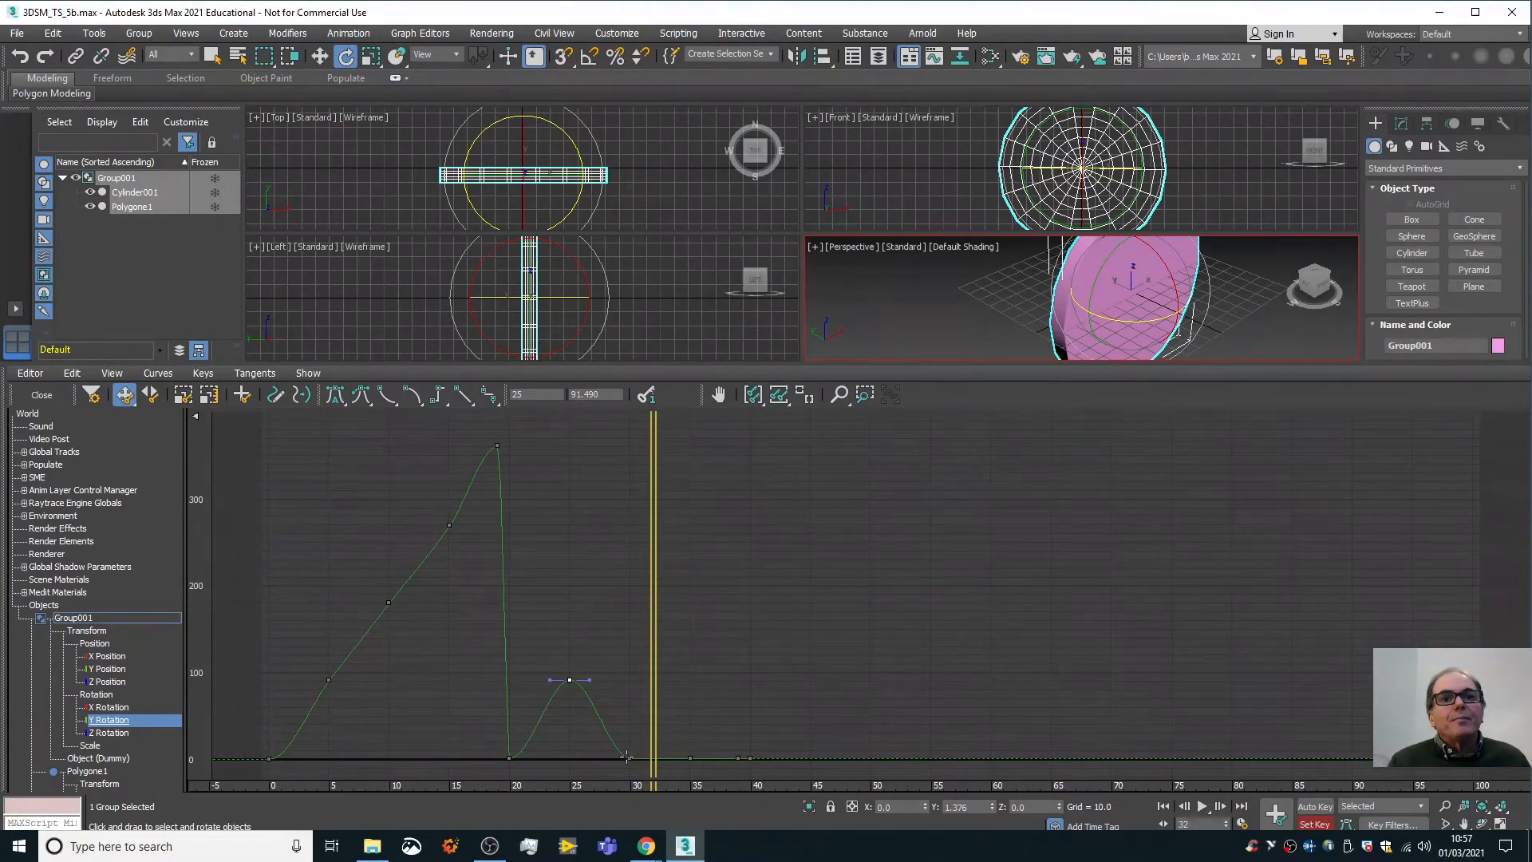
{"action": "left_click_drag", "start_coordinate": [629, 753], "coordinate": [633, 604]}
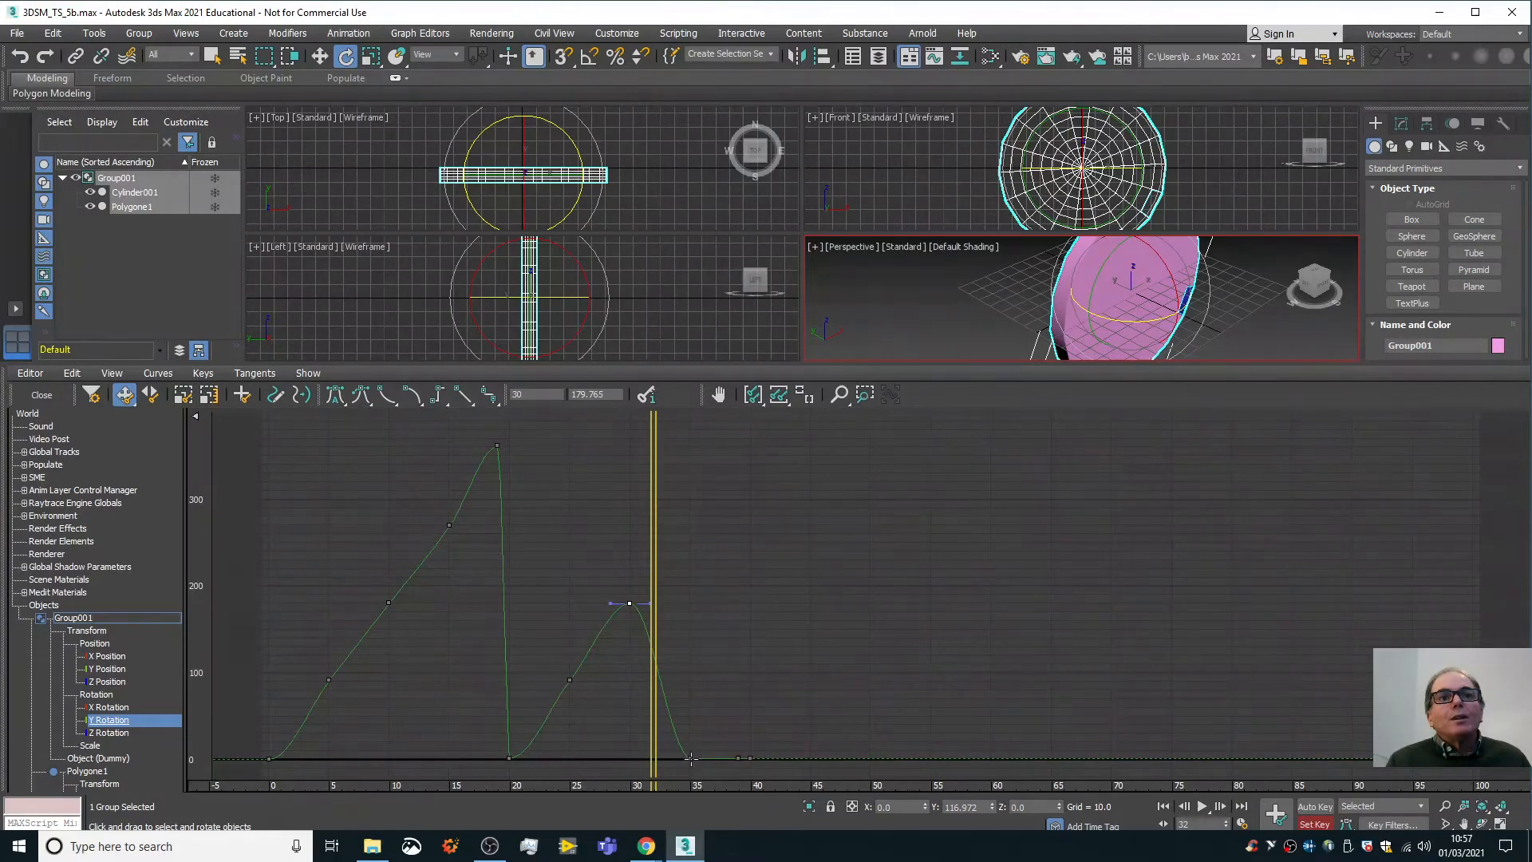
{"action": "left_click_drag", "start_coordinate": [691, 758], "coordinate": [689, 523]}
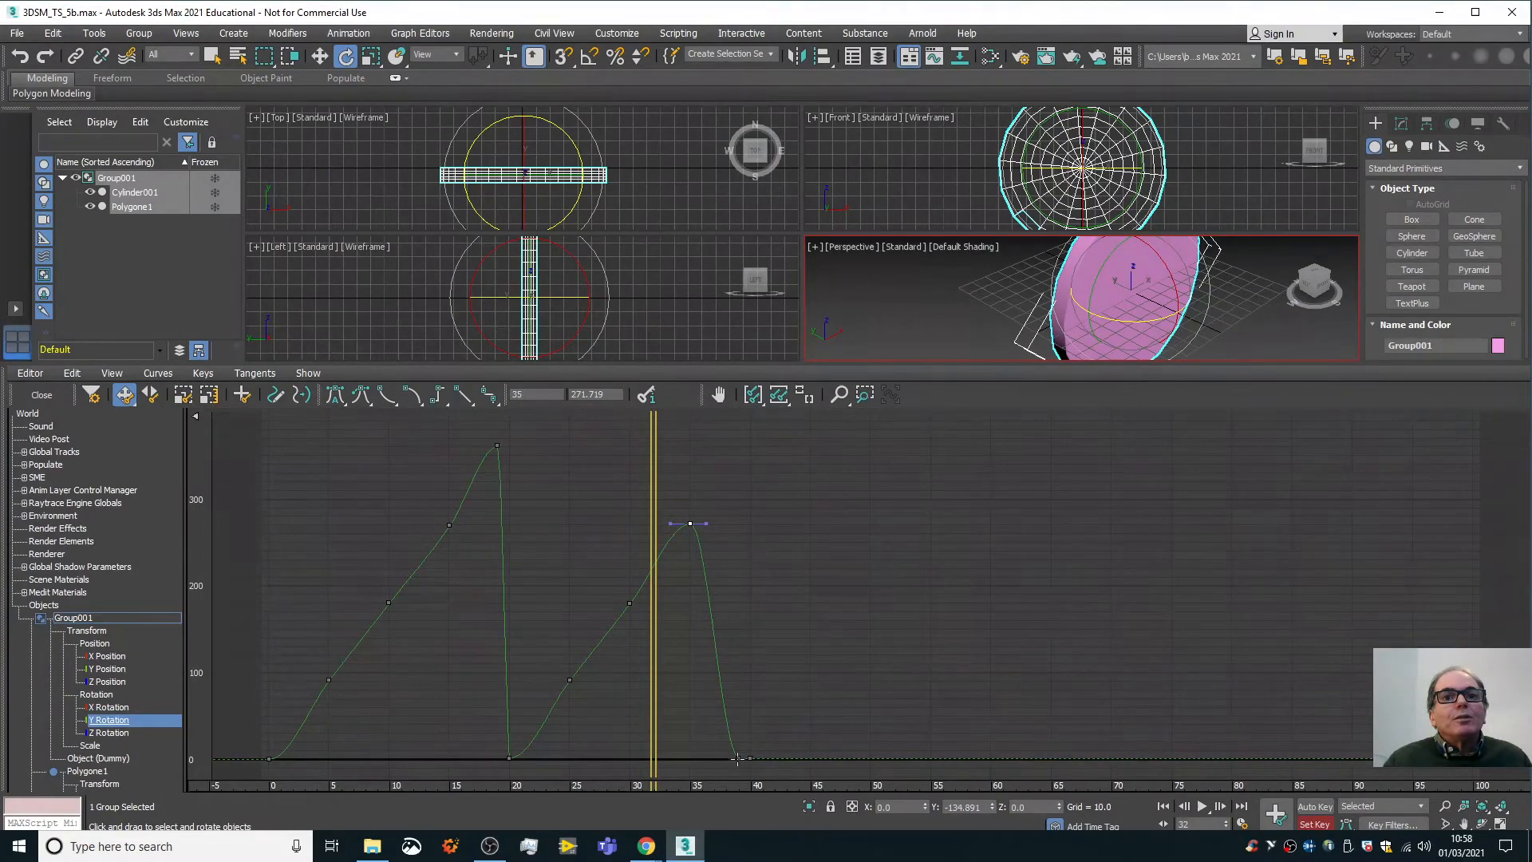
{"action": "left_click_drag", "start_coordinate": [738, 757], "coordinate": [737, 445]}
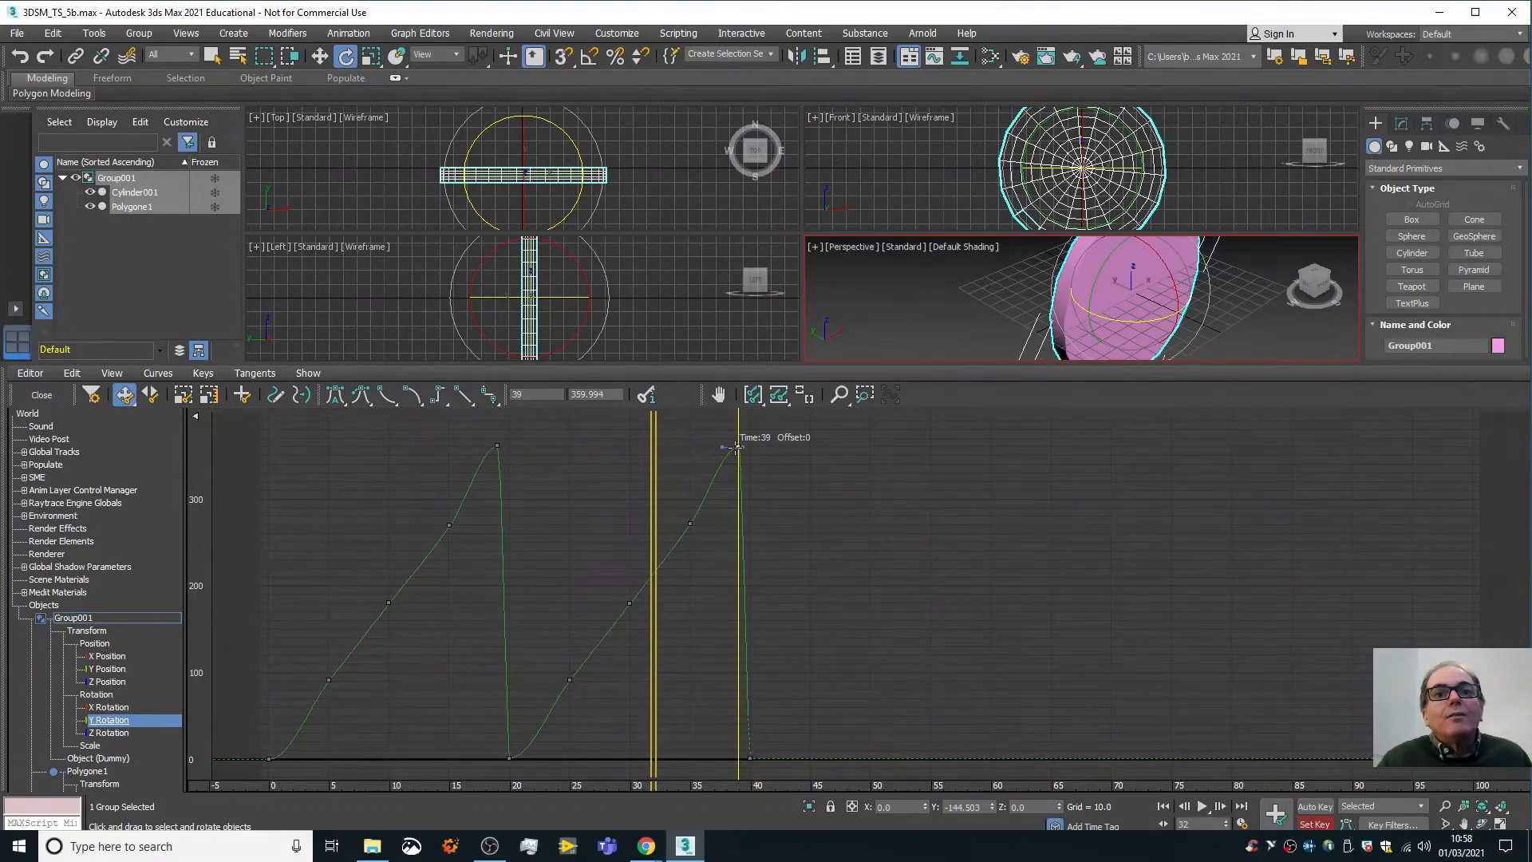
{"action": "left_click_drag", "start_coordinate": [738, 447], "coordinate": [737, 447]}
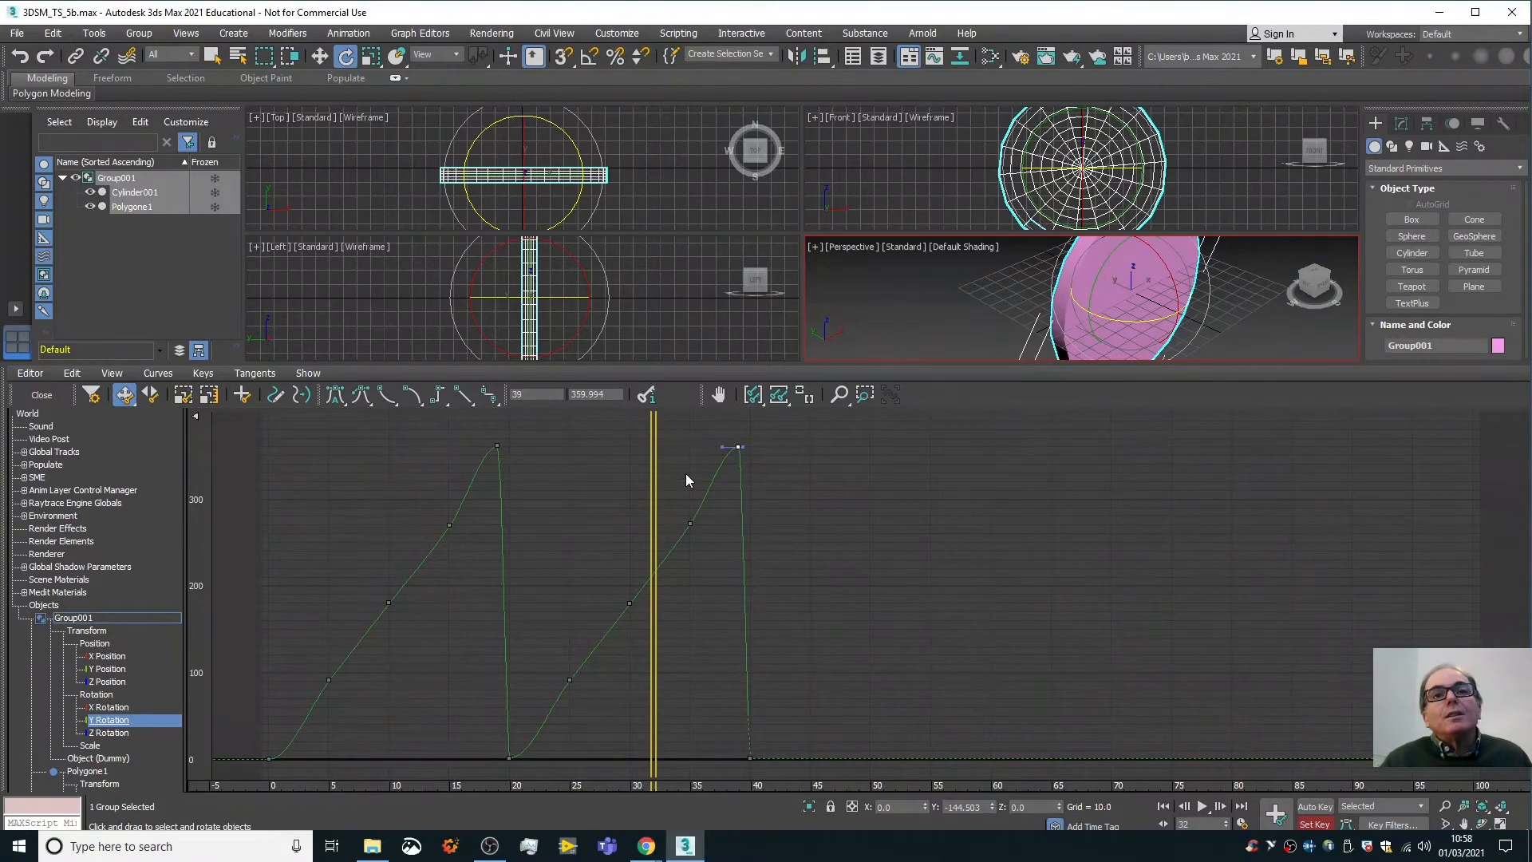
Close the curve editor and play the animation to review the wheel's two consecutive rotations.
{"action": "left_click", "coordinate": [41, 394]}
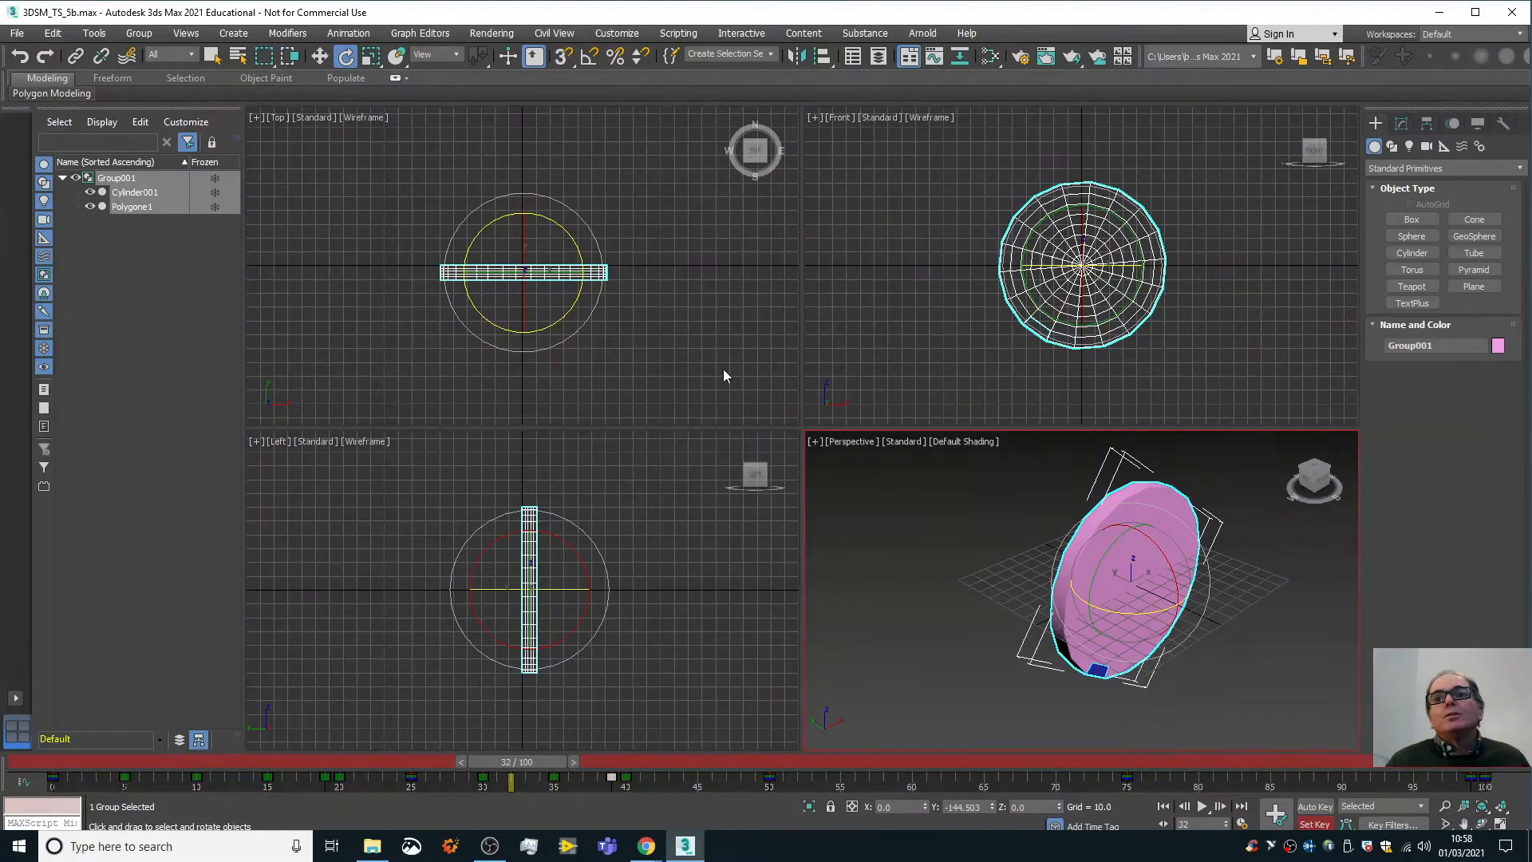
{"action": "left_click", "coordinate": [1199, 807]}
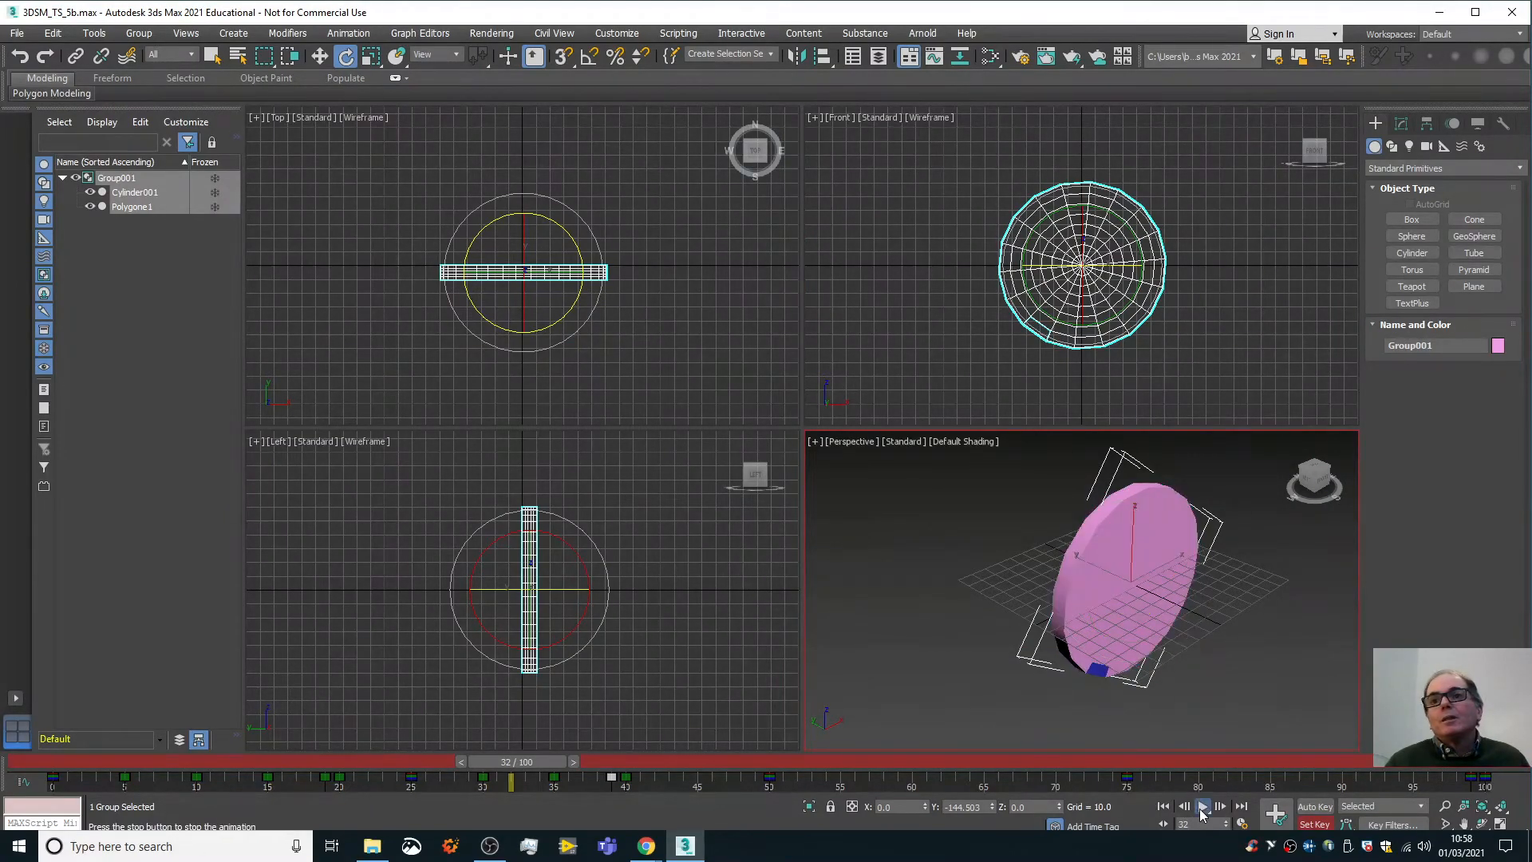